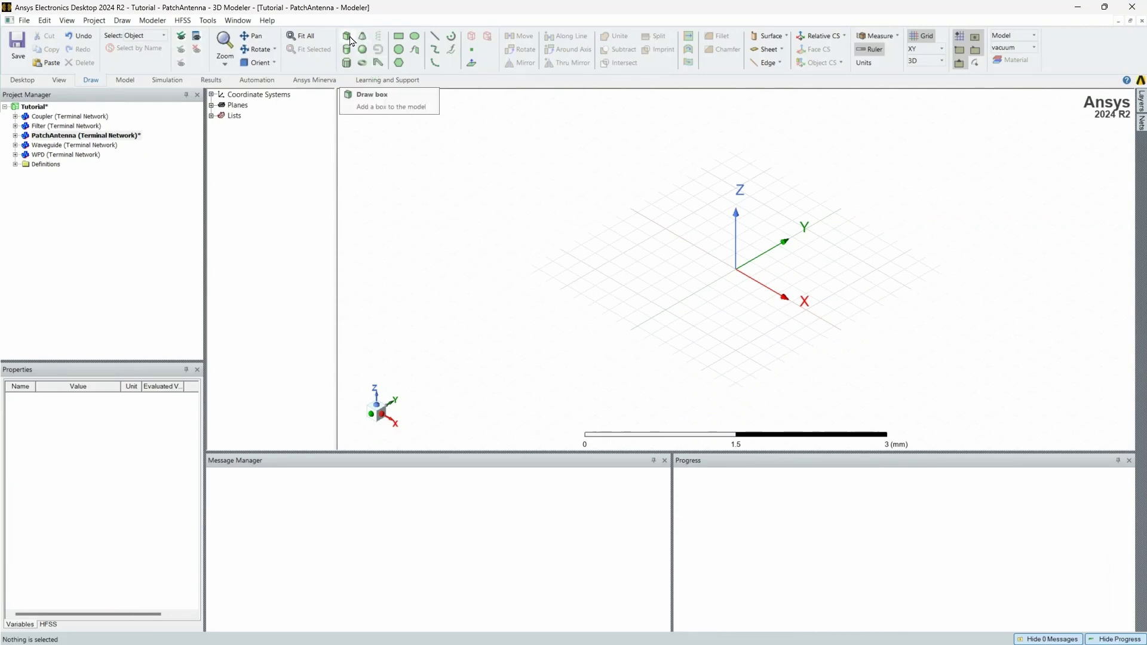
# Draw a box in the PatchAntenna design starting at the origin, setting its base corner and height
pyautogui.click(15, 136)
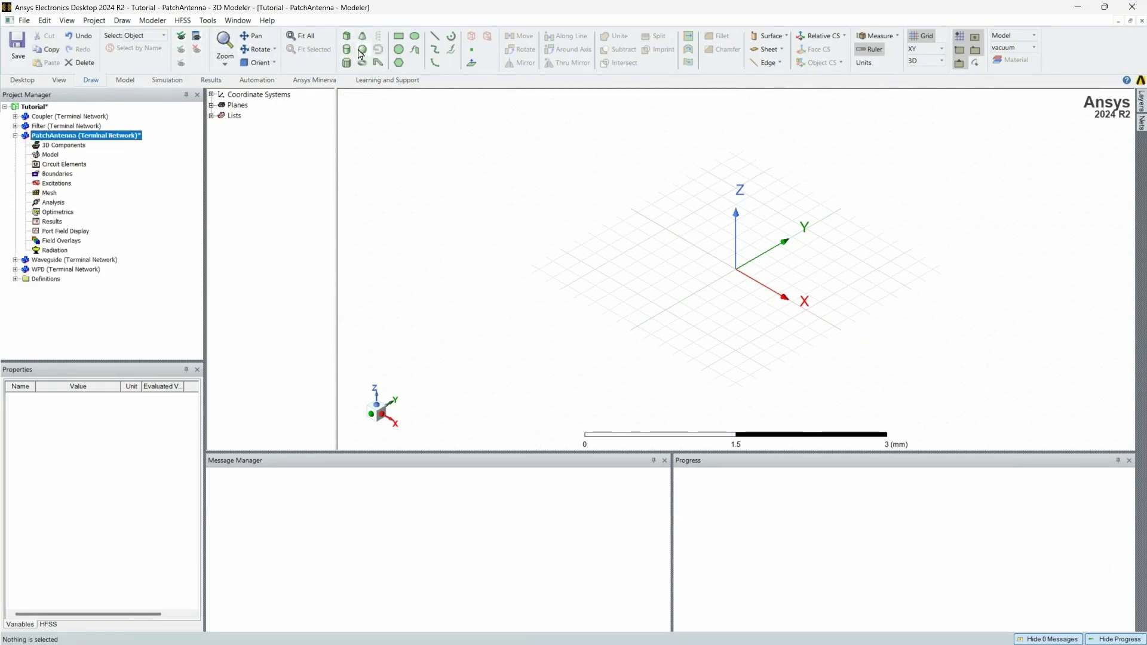
pyautogui.click(347, 36)
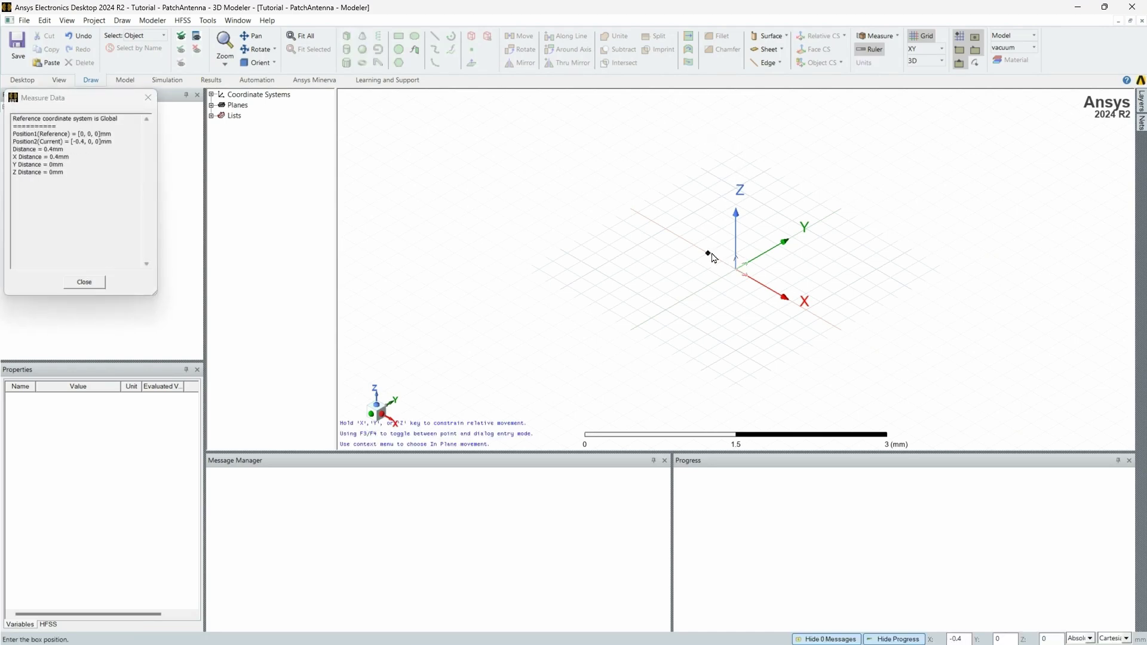
pyautogui.click(736, 272)
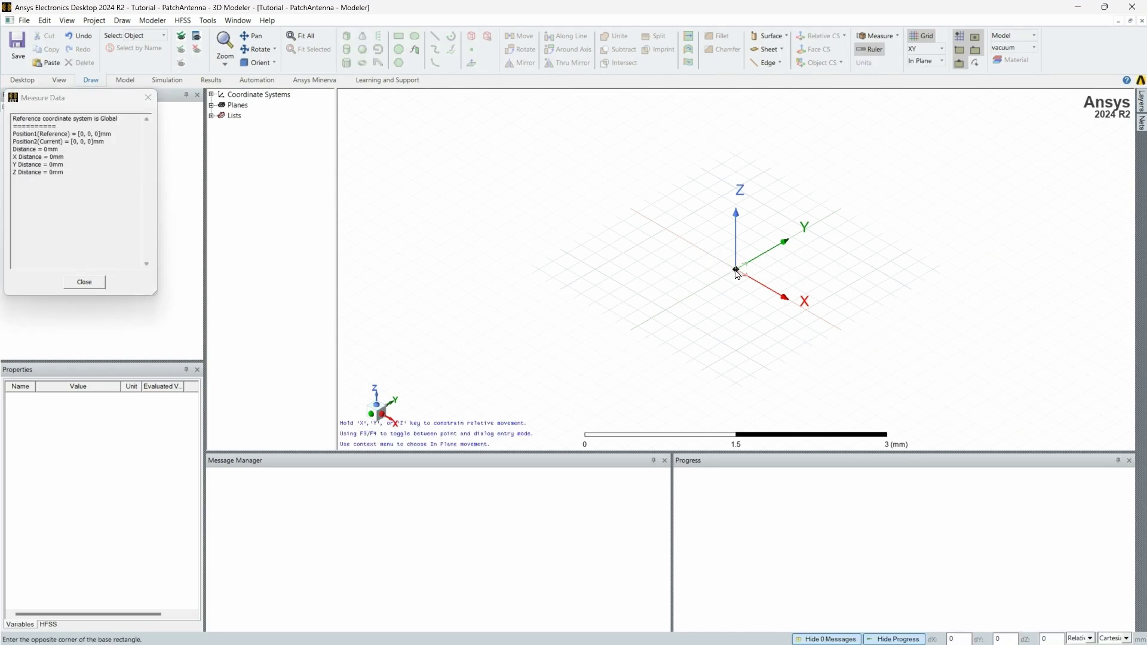
pyautogui.click(747, 345)
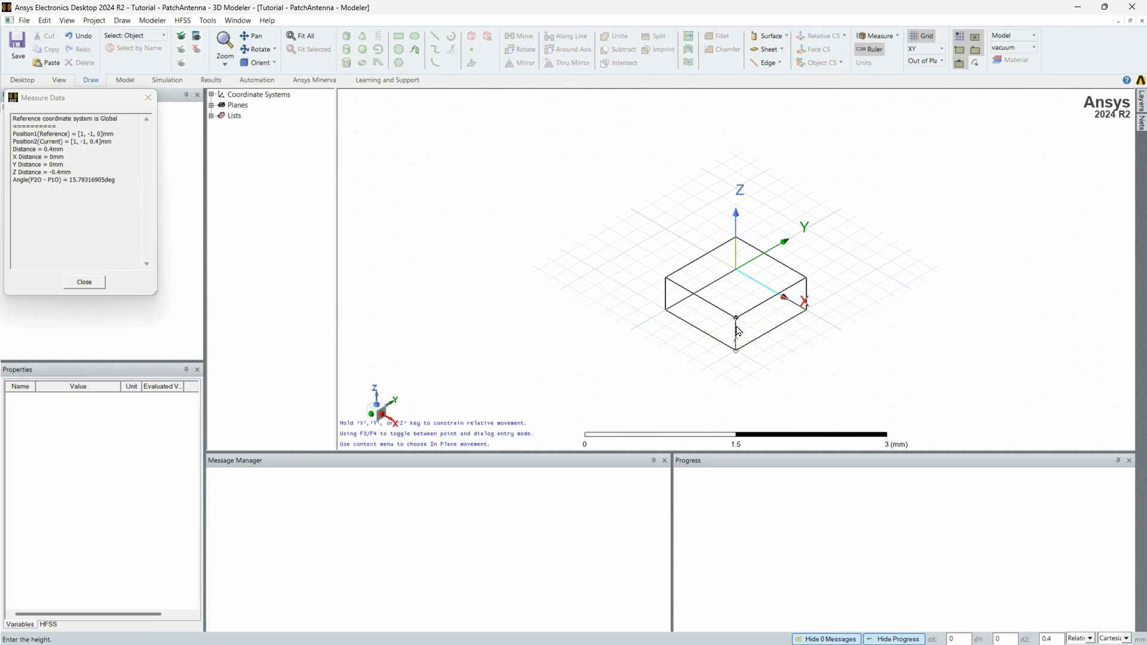
pyautogui.click(736, 328)
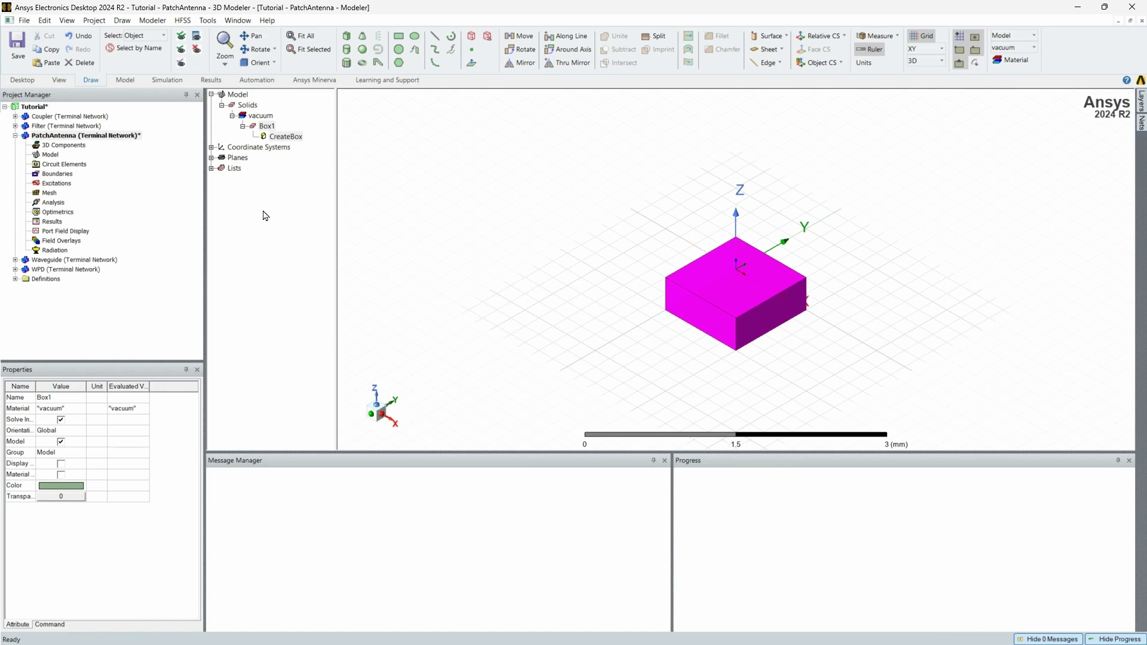
# Set Box1's CreateBox Position to -subWidth/2, -subLength/2, 0
pyautogui.click(266, 127)
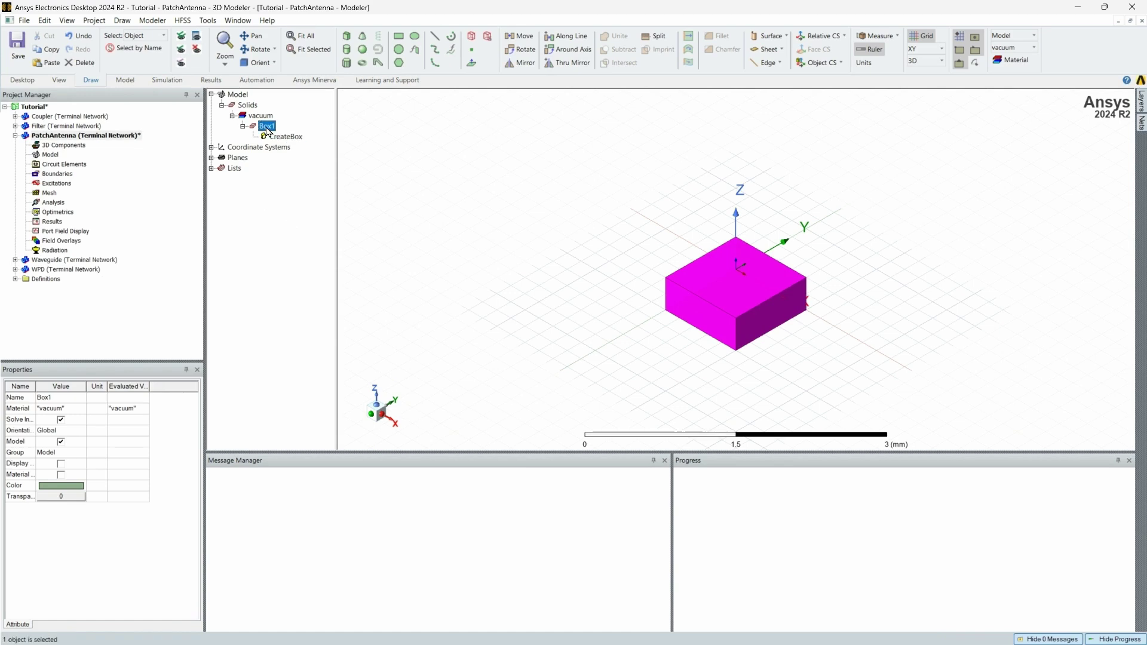
pyautogui.doubleClick(278, 138)
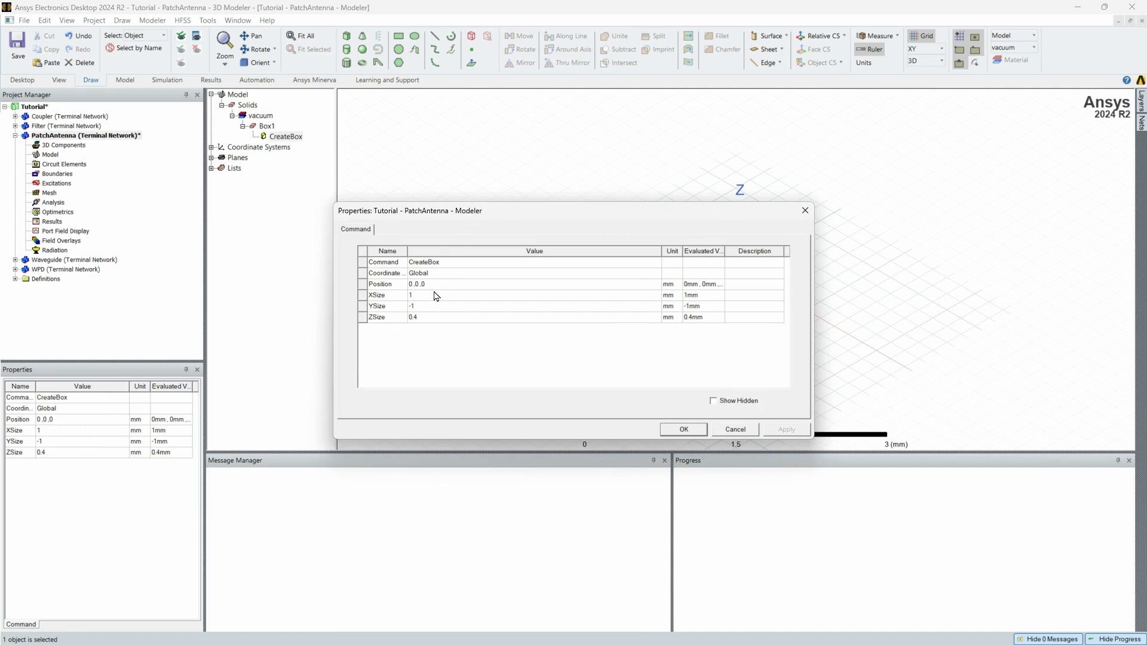
pyautogui.click(428, 284)
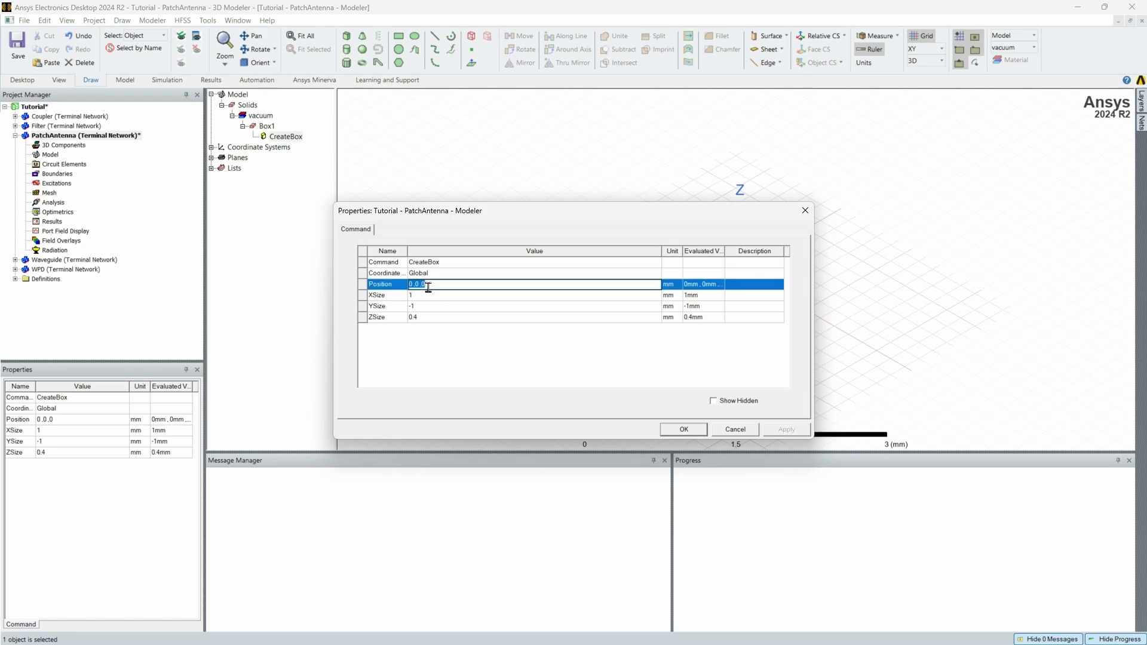
pyautogui.press('BackSpace')
pyautogui.moveTo(600, 203); pyautogui.dragTo(647, 195)
pyautogui.write('s')
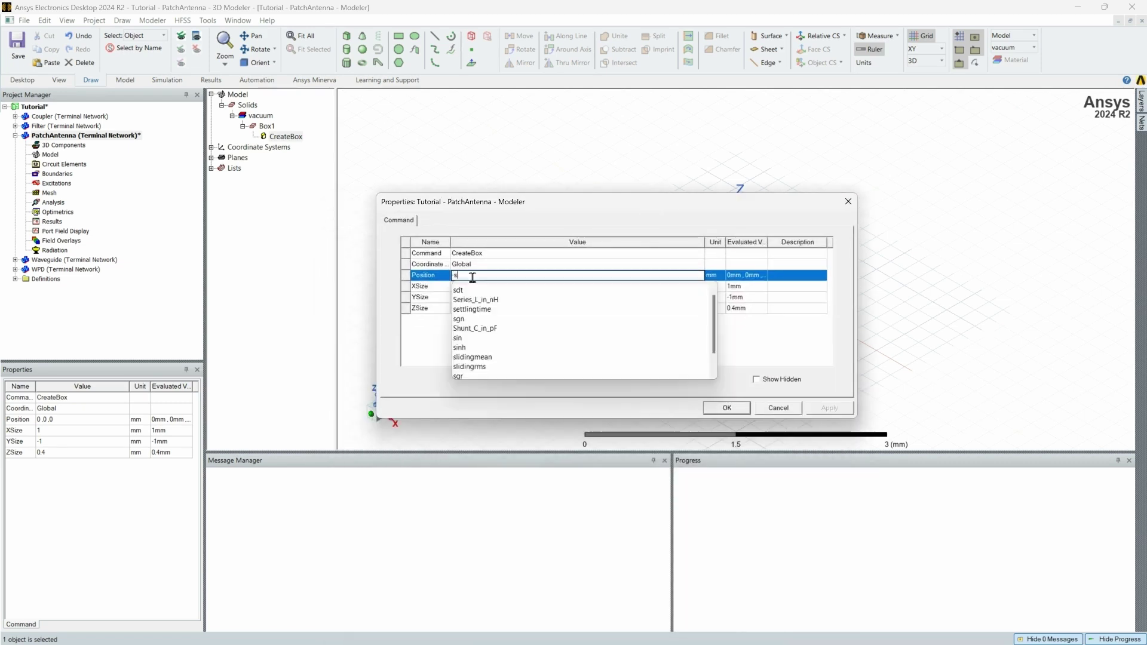
pyautogui.write('ubLength')
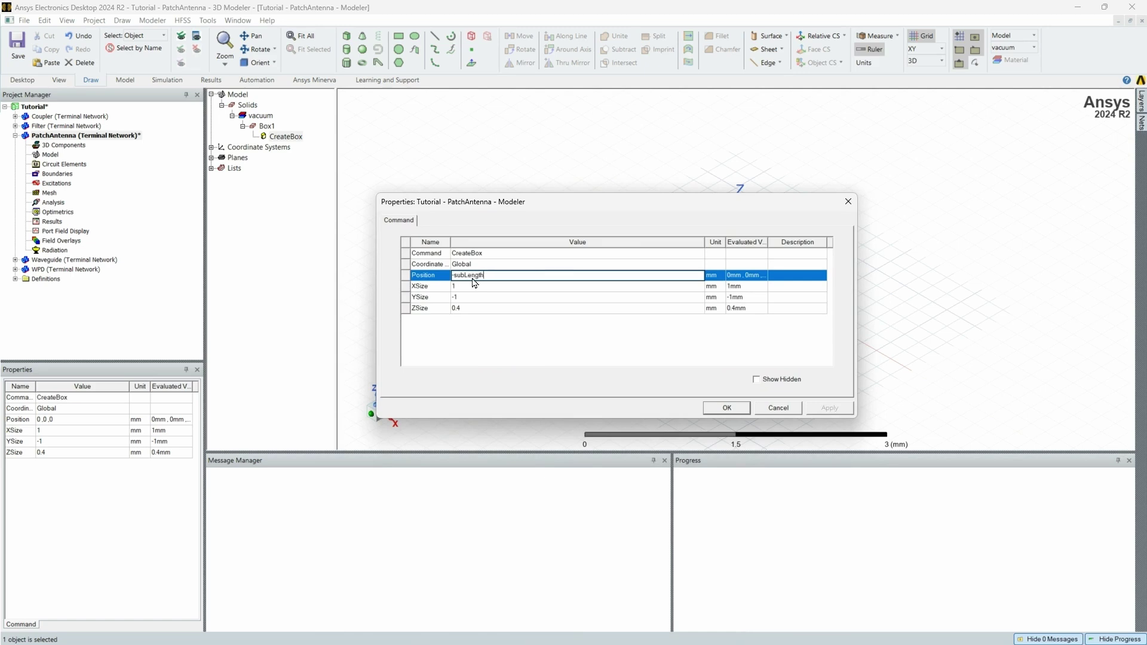
pyautogui.write('/2')
pyautogui.write(', -subWidt')
pyautogui.press('BackSpace')
pyautogui.press('BackSpace')
pyautogui.press('BackSpace')
pyautogui.press('BackSpace')
pyautogui.press('BackSpace')
pyautogui.write('Length')
pyautogui.press('BackSpace')
pyautogui.press('BackSpace')
pyautogui.press('BackSpace')
pyautogui.press('BackSpace')
pyautogui.press('BackSpace')
pyautogui.press('BackSpace')
pyautogui.write('Width')
pyautogui.click(546, 276)
pyautogui.write('/2, 0')
pyautogui.click(523, 297)
# Define the new variables subWidth and subLength as Length variables of 1 mm each
pyautogui.click(578, 270)
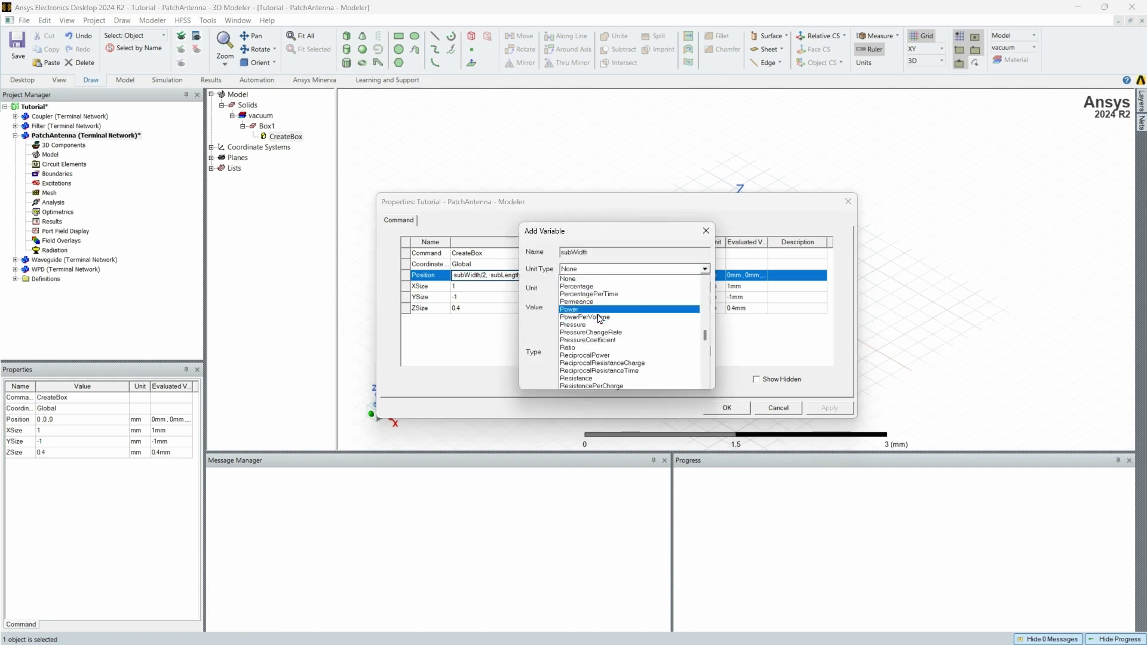
pyautogui.press('l')
pyautogui.press('Return')
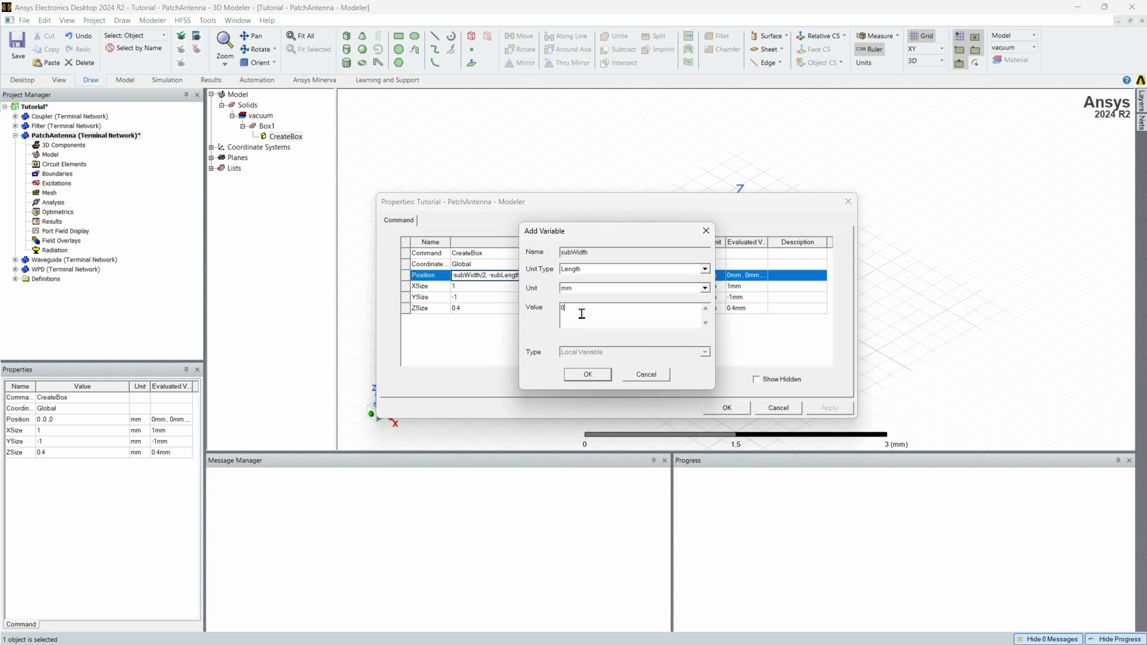
pyautogui.write('1')
pyautogui.click(588, 375)
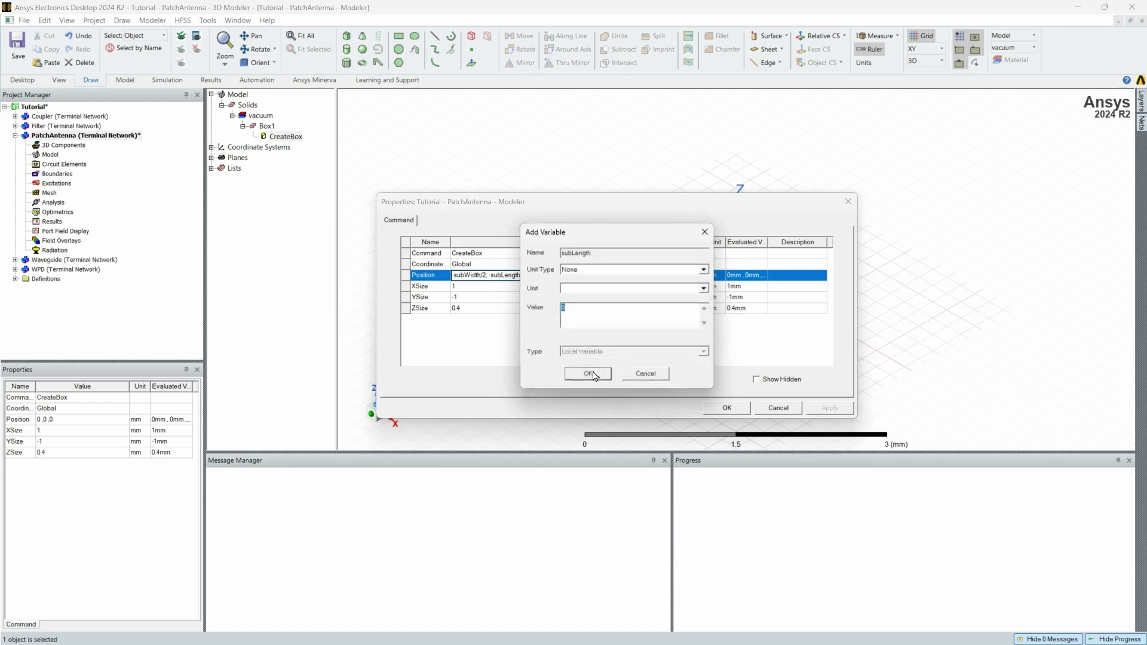
pyautogui.click(610, 269)
pyautogui.scroll(3, 609, 271)
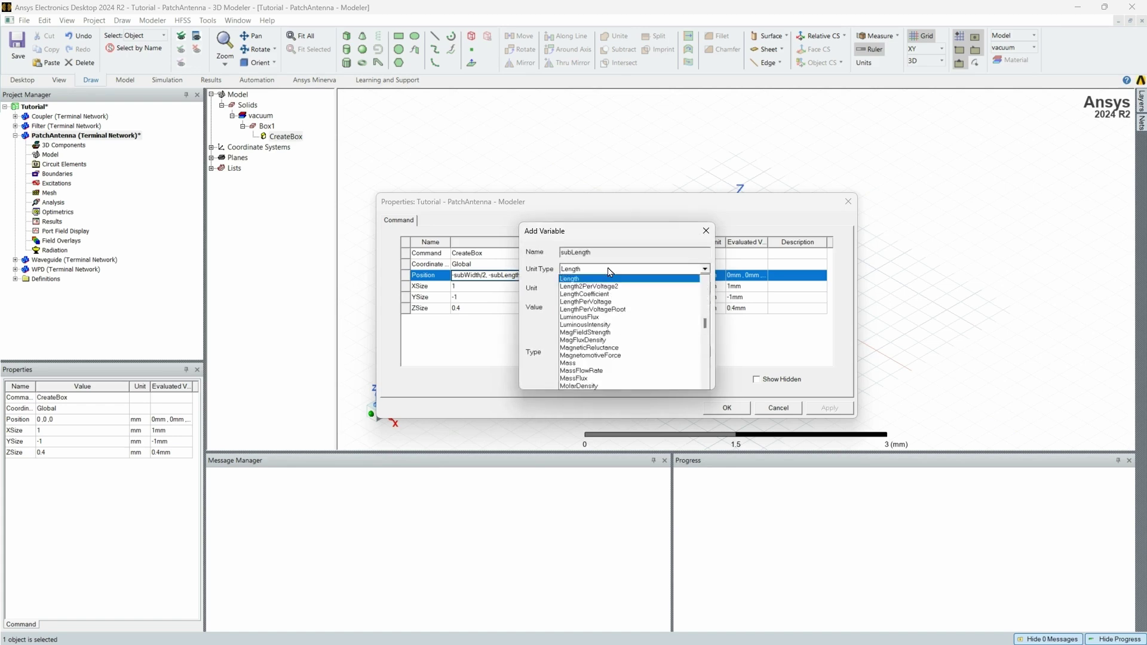
pyautogui.click(592, 299)
pyautogui.click(586, 308)
pyautogui.doubleClick(586, 309)
pyautogui.write('1')
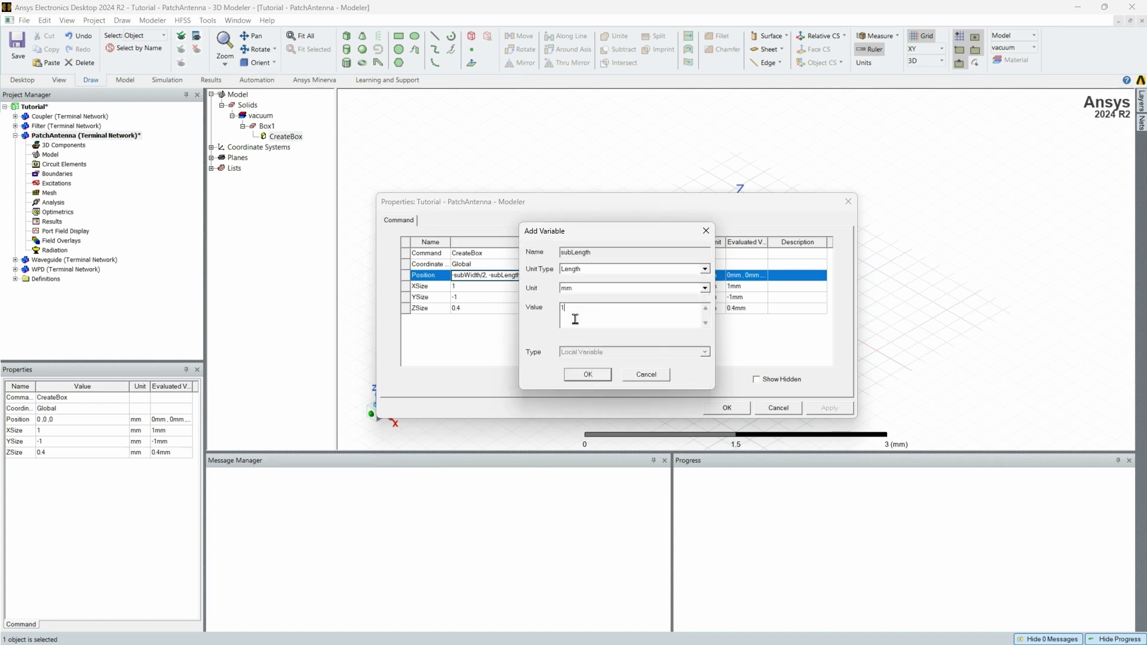
pyautogui.click(597, 374)
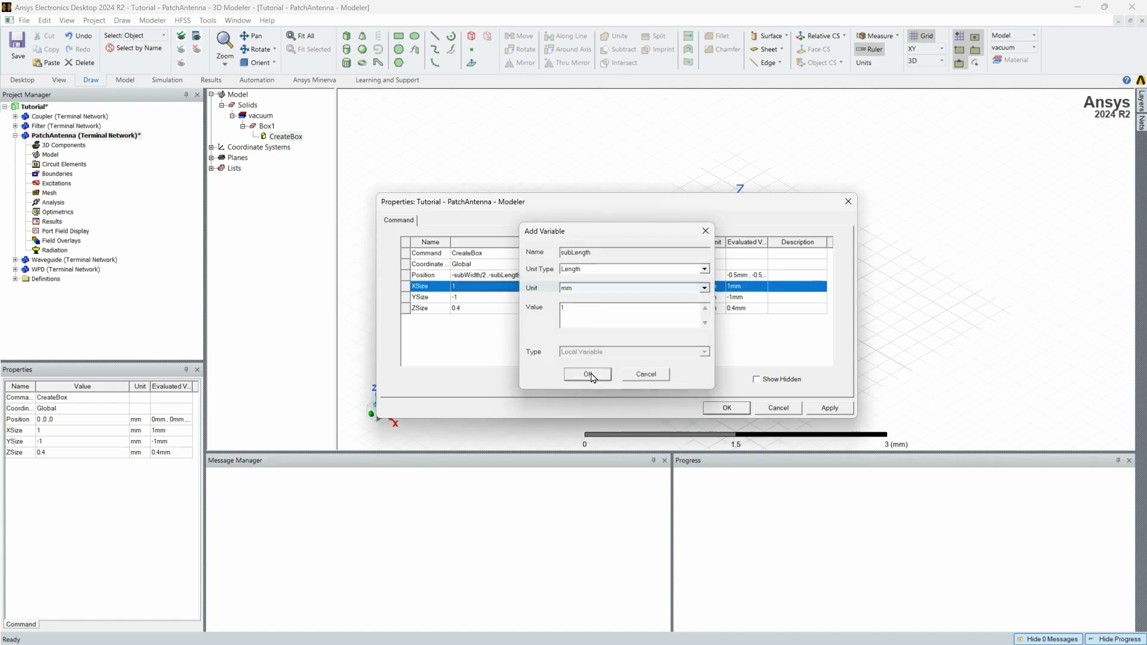
# Set Box1's XSize and YSize to subWidth
pyautogui.click(481, 287)
pyautogui.write('subWidth')
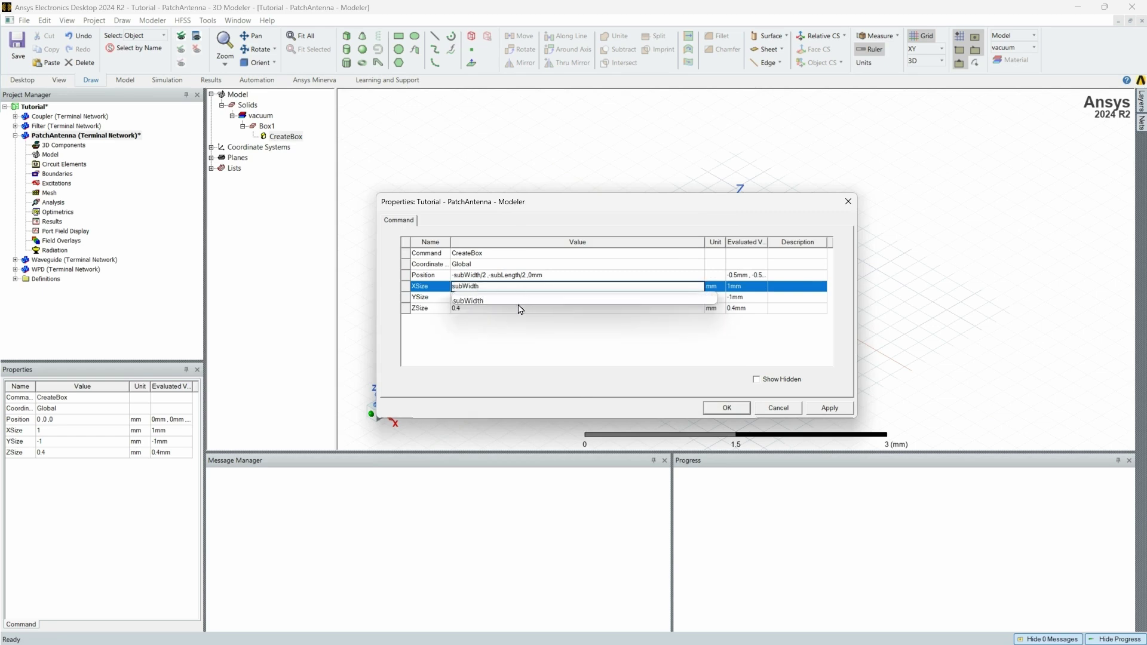
pyautogui.press('Down')
pyautogui.press('Return')
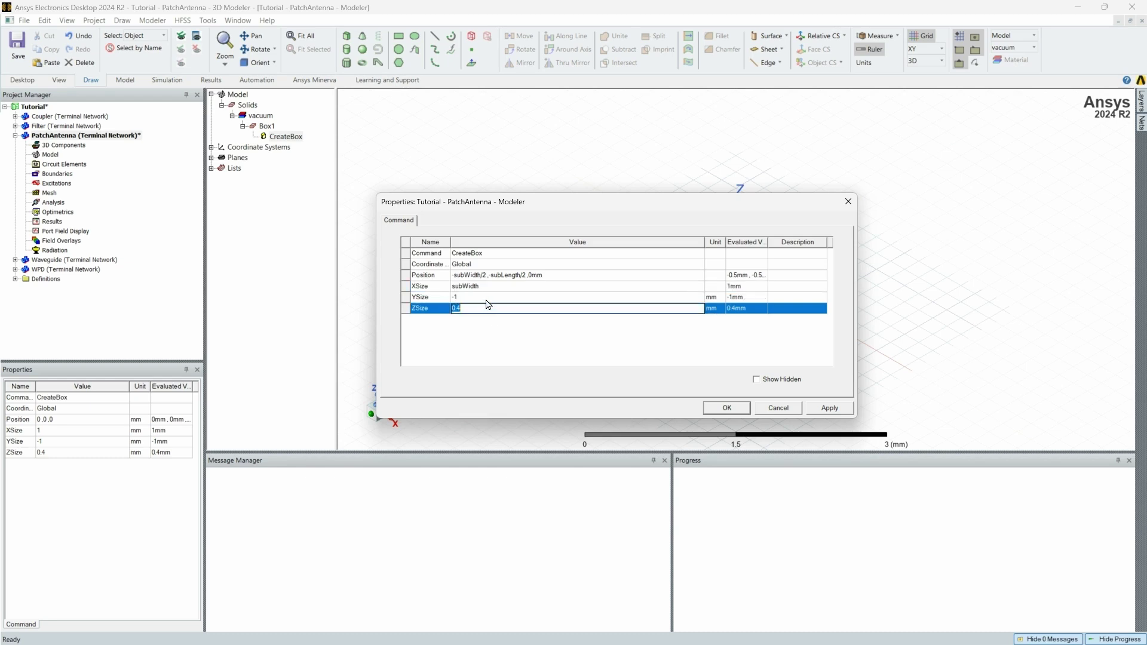
pyautogui.click(484, 297)
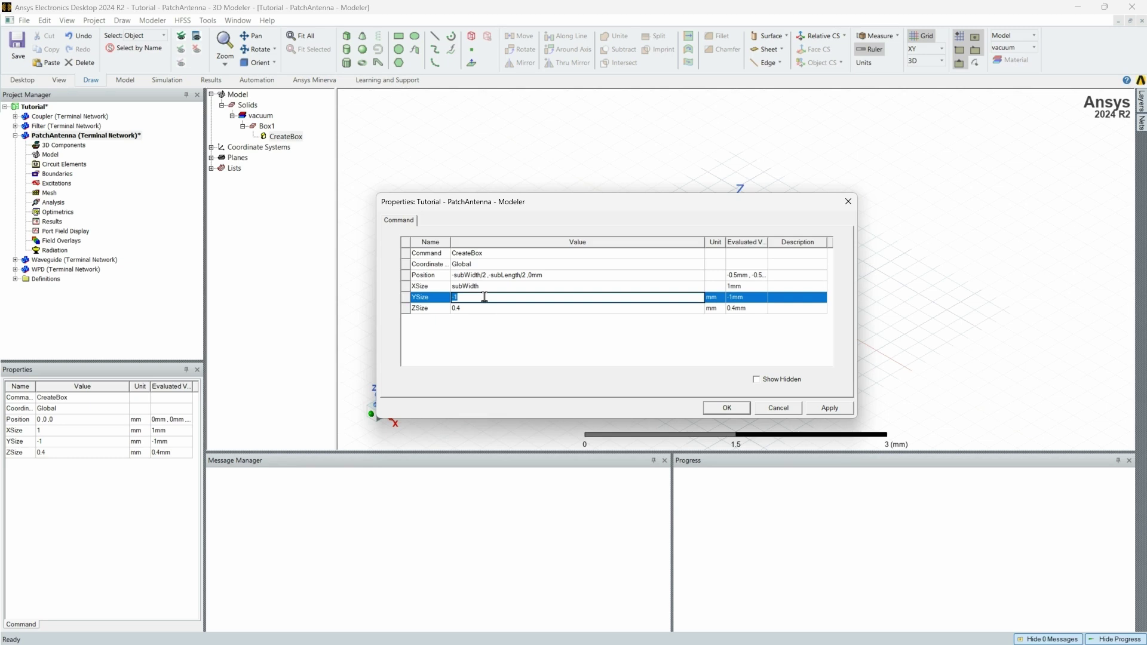
pyautogui.write('subWidth')
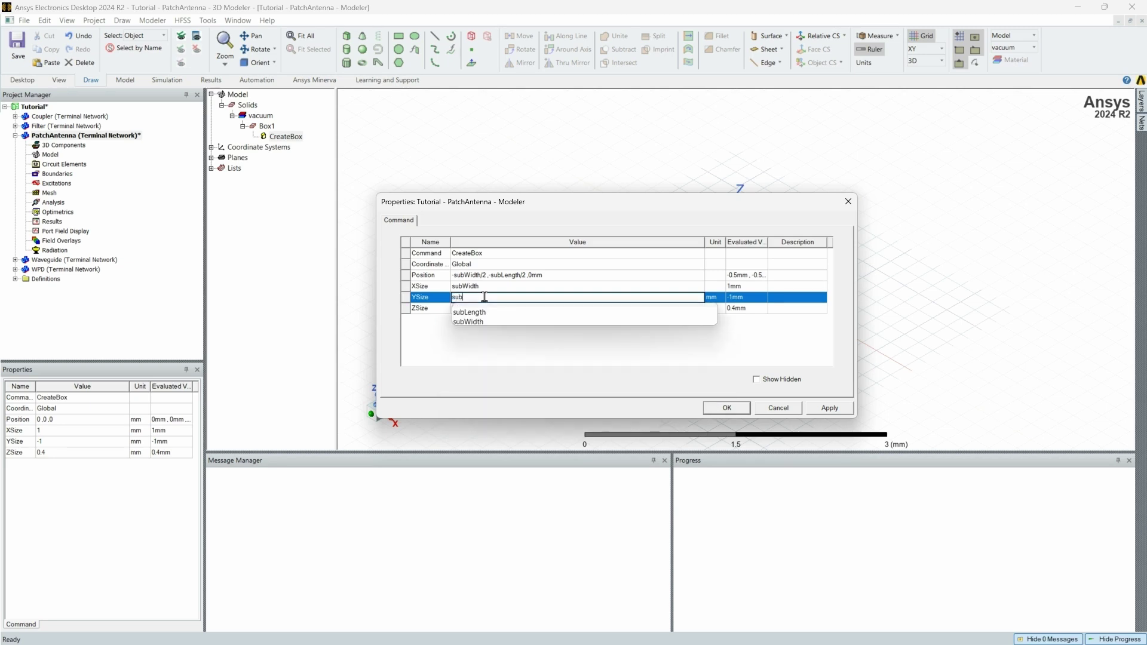
pyautogui.click(485, 312)
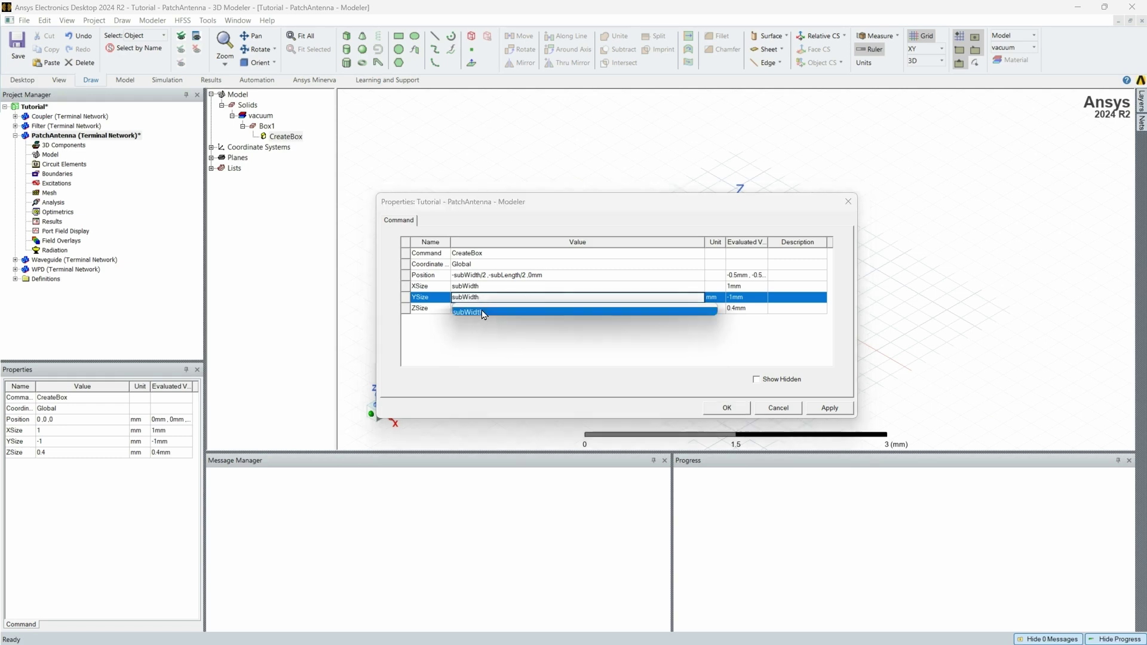
# Set Box1's ZSize to a new variable subHeight of 0.5 mm and apply the dimensions
pyautogui.click(473, 309)
pyautogui.click(476, 306)
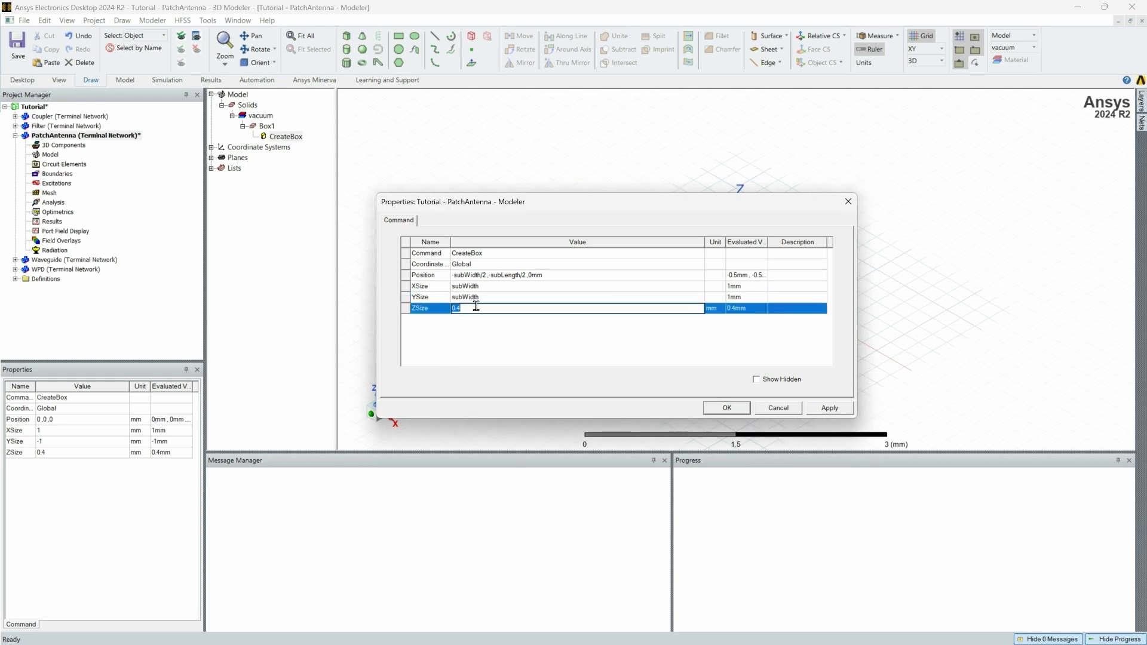
pyautogui.write('subHeight')
pyautogui.press('Return')
pyautogui.write('0.4')
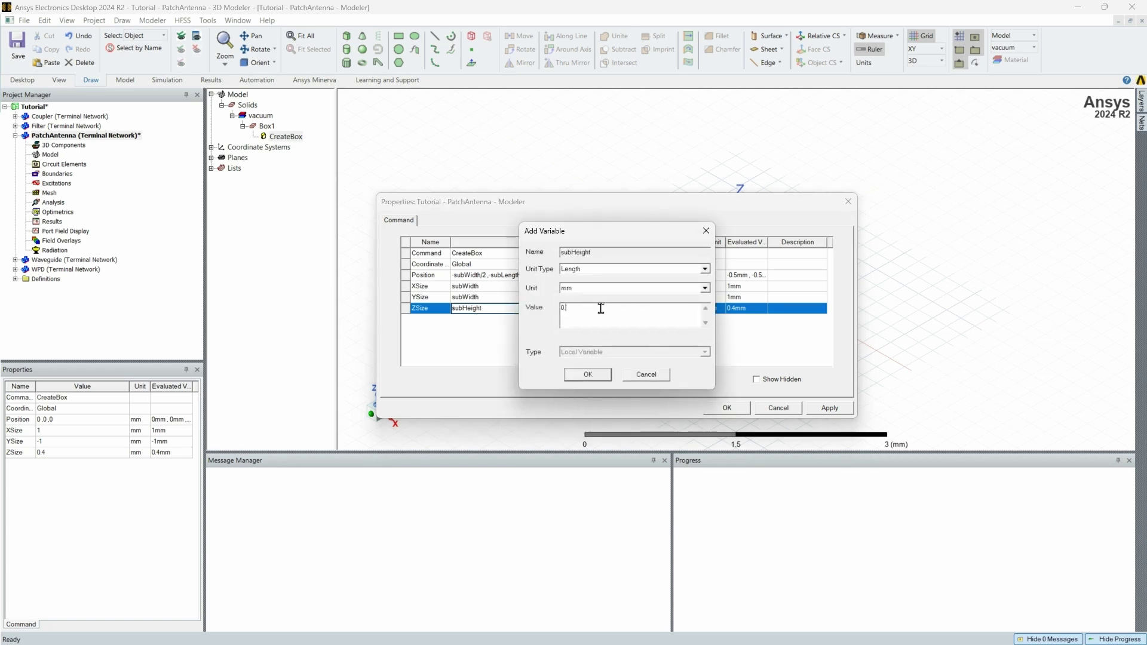
pyautogui.press('Return')
pyautogui.press('Return')
pyautogui.write('.5')
pyautogui.click(580, 373)
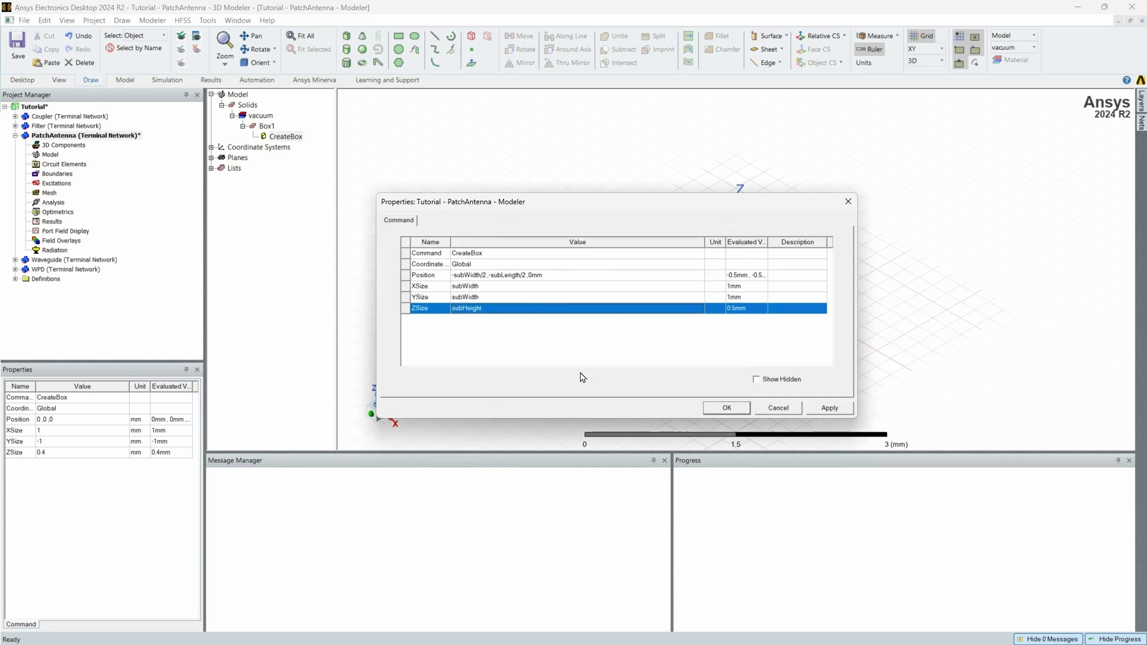
pyautogui.click(748, 410)
pyautogui.keyDown('alt'); pyautogui.moveTo(765, 311); pyautogui.dragTo(862, 258); pyautogui.keyUp('alt')
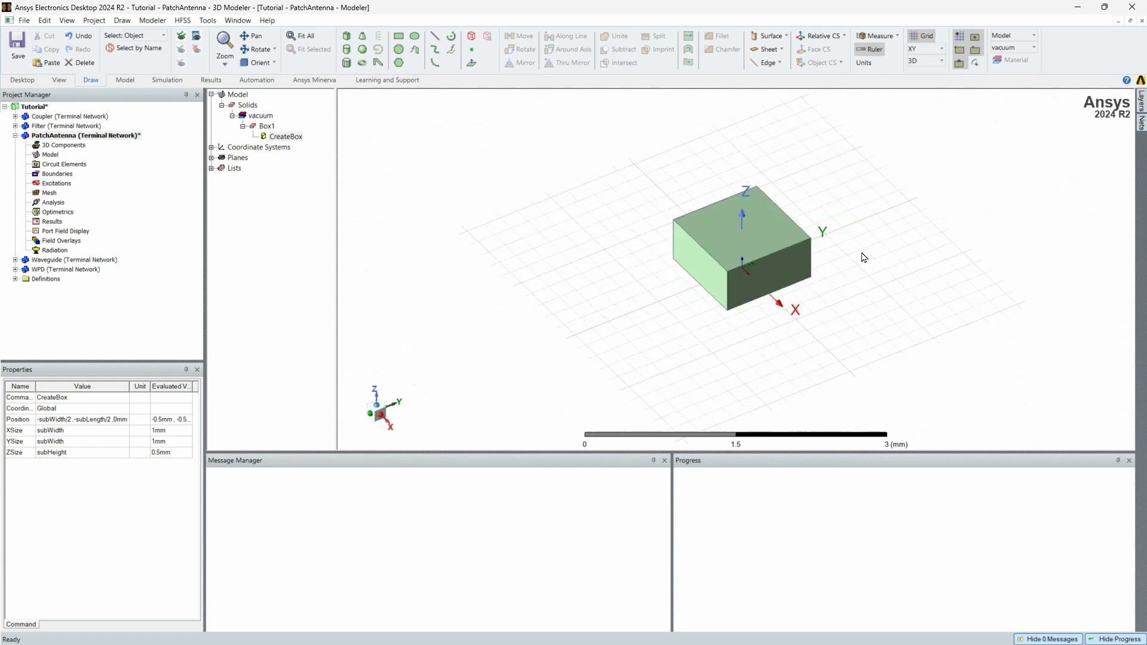
# Change the design variable subHeight to 0.15 mm and apply it
pyautogui.click(506, 205)
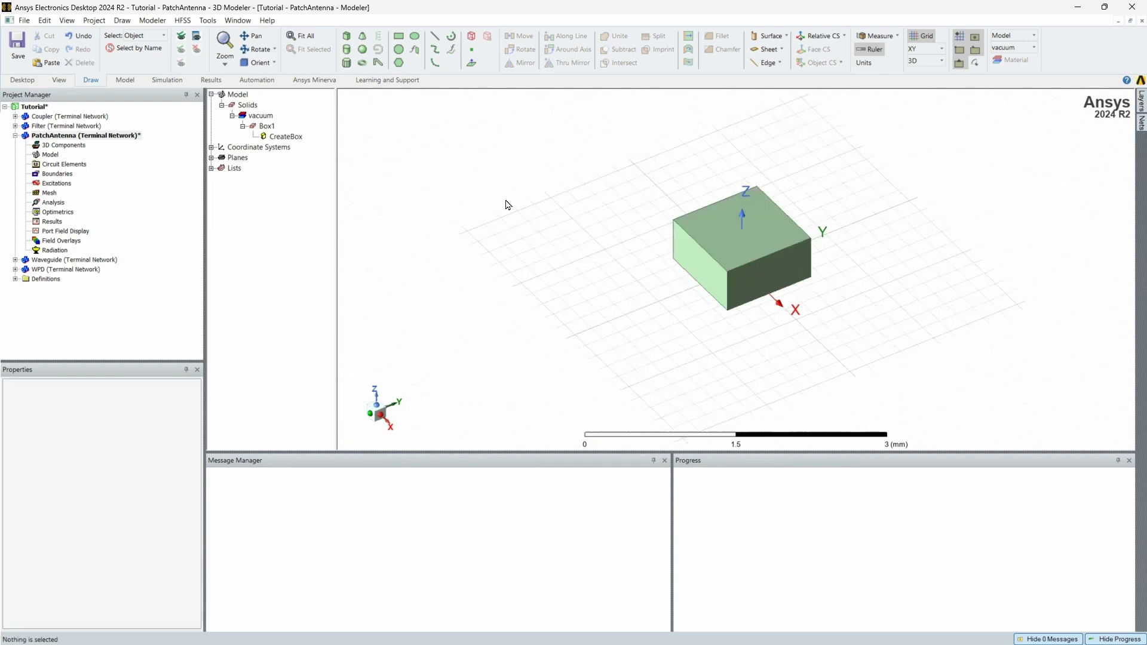
pyautogui.click(183, 21)
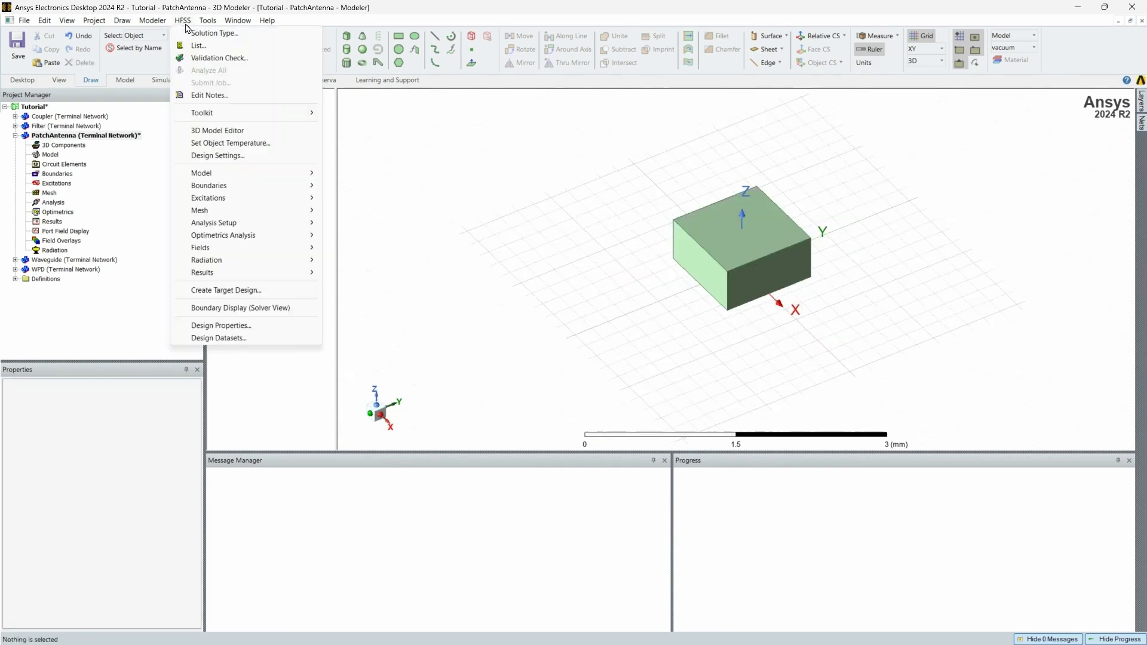
pyautogui.click(218, 326)
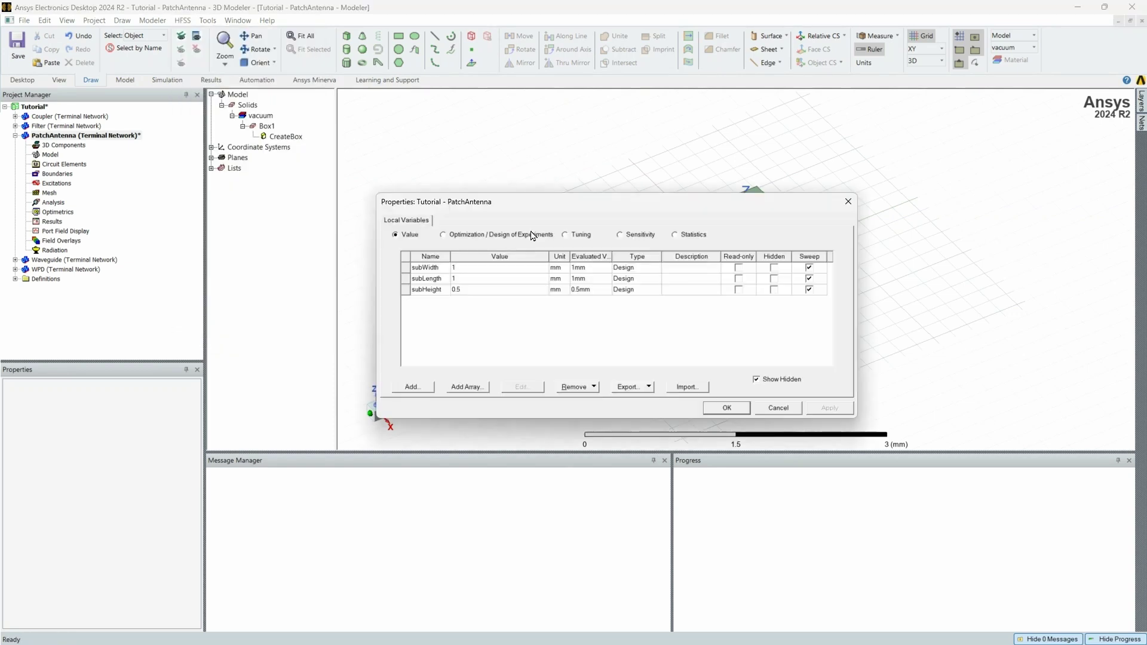
pyautogui.moveTo(574, 212); pyautogui.dragTo(698, 332)
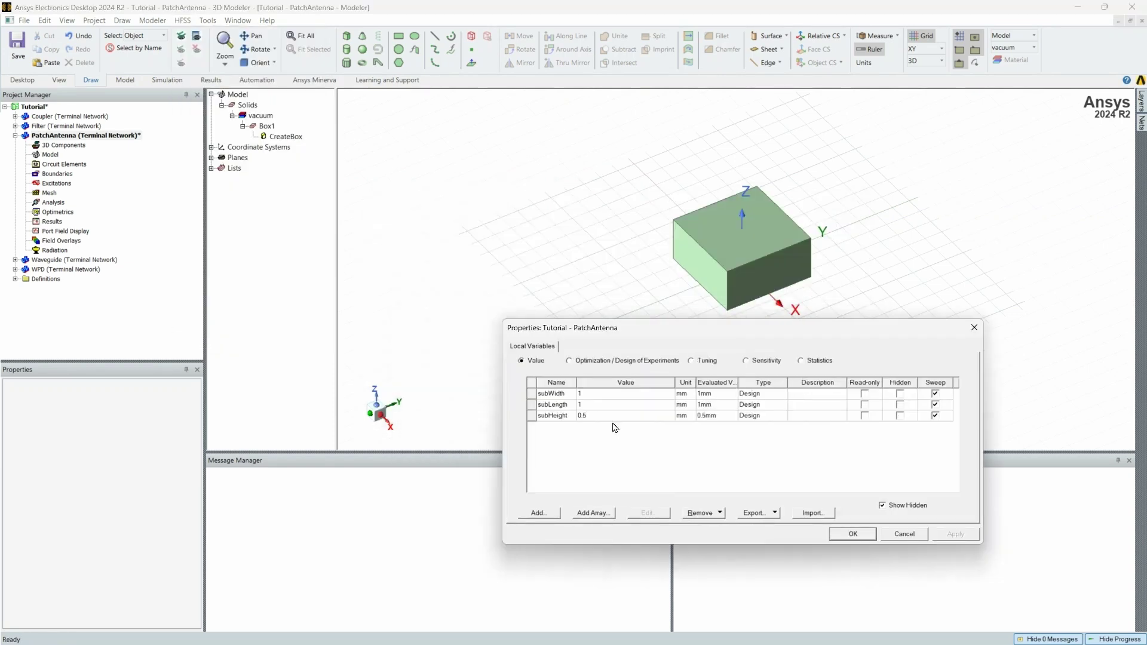
pyautogui.click(611, 417)
pyautogui.click(610, 418)
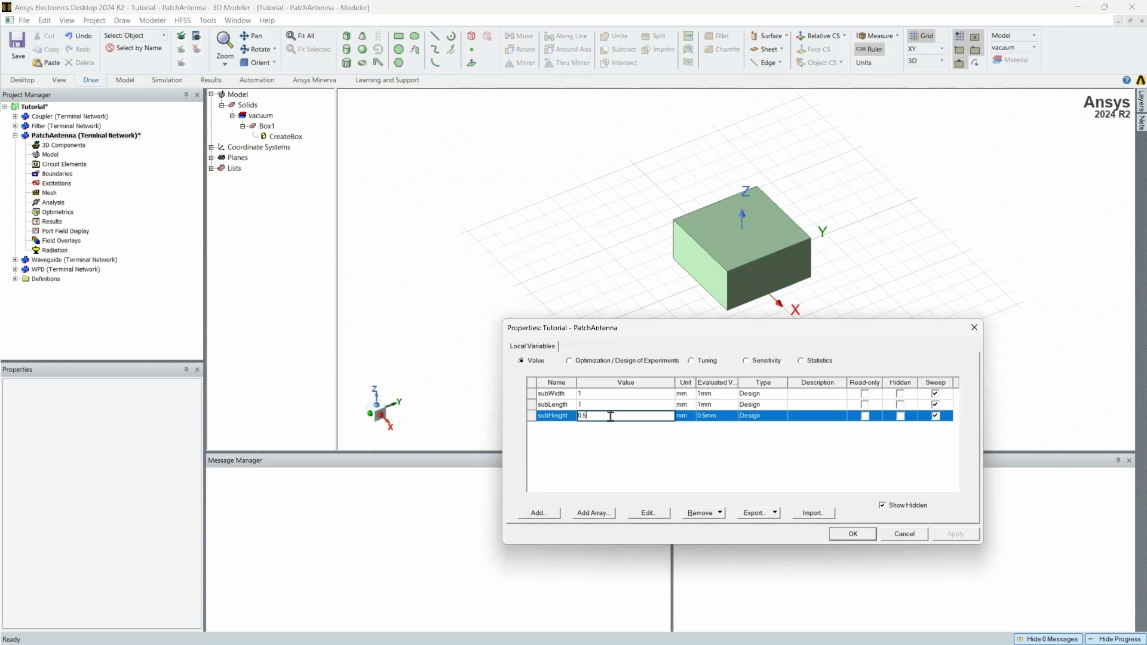
pyautogui.press('Left')
pyautogui.write('1')
pyautogui.press('Return')
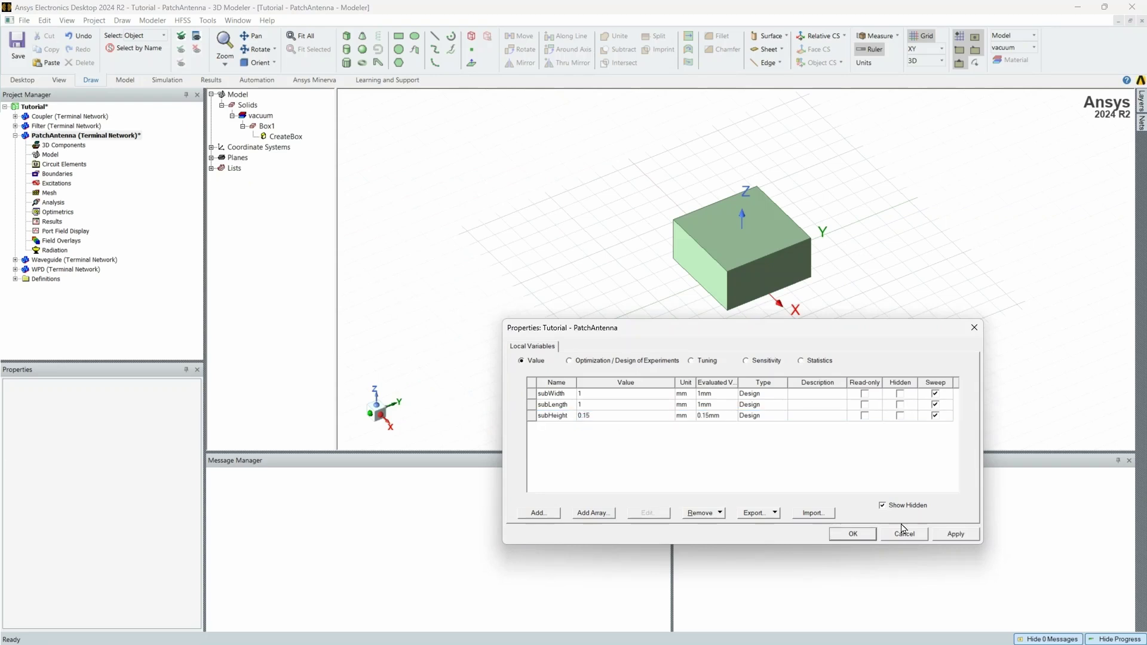
pyautogui.click(954, 534)
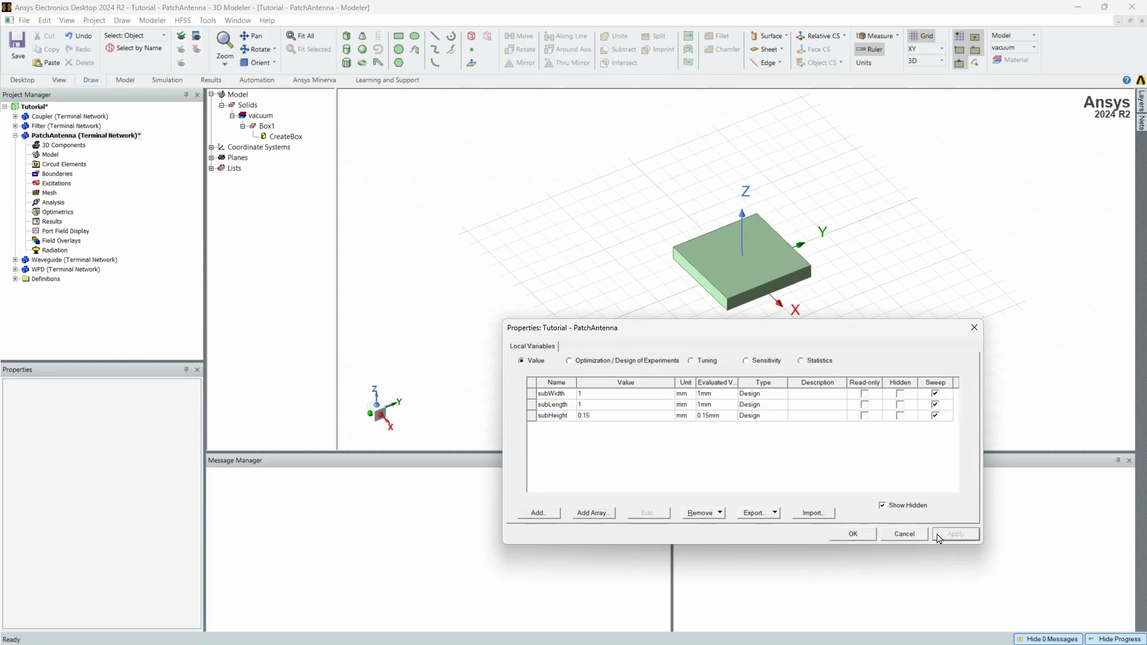
pyautogui.click(854, 534)
# Rename Box1 to Sub
pyautogui.click(267, 126)
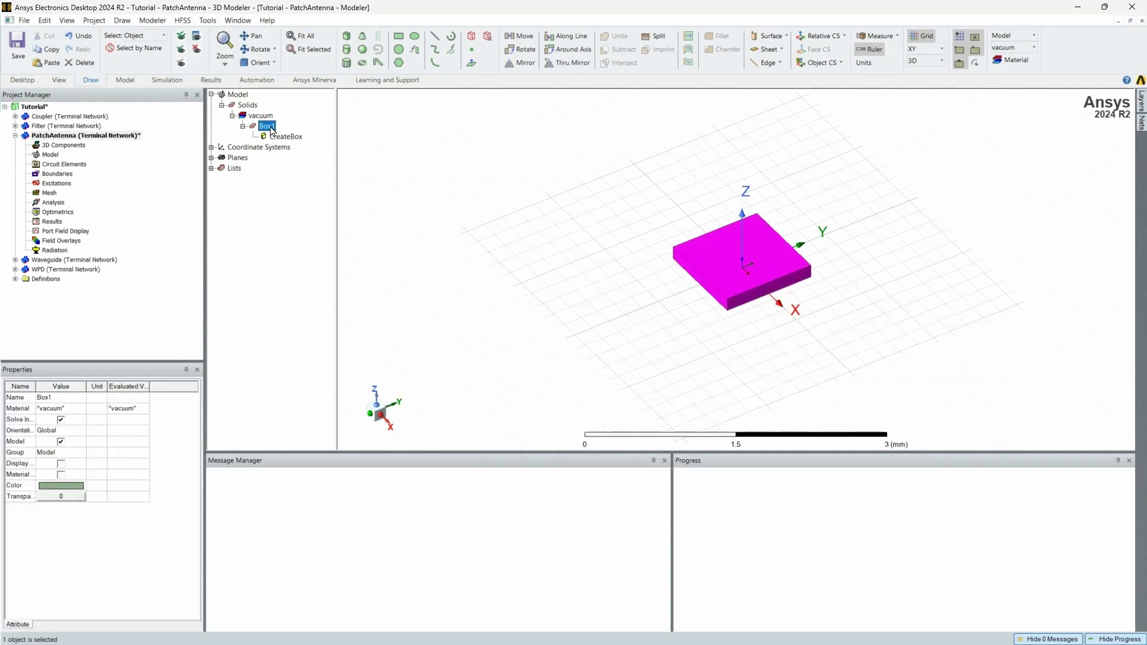
pyautogui.doubleClick(269, 126)
pyautogui.click(637, 378)
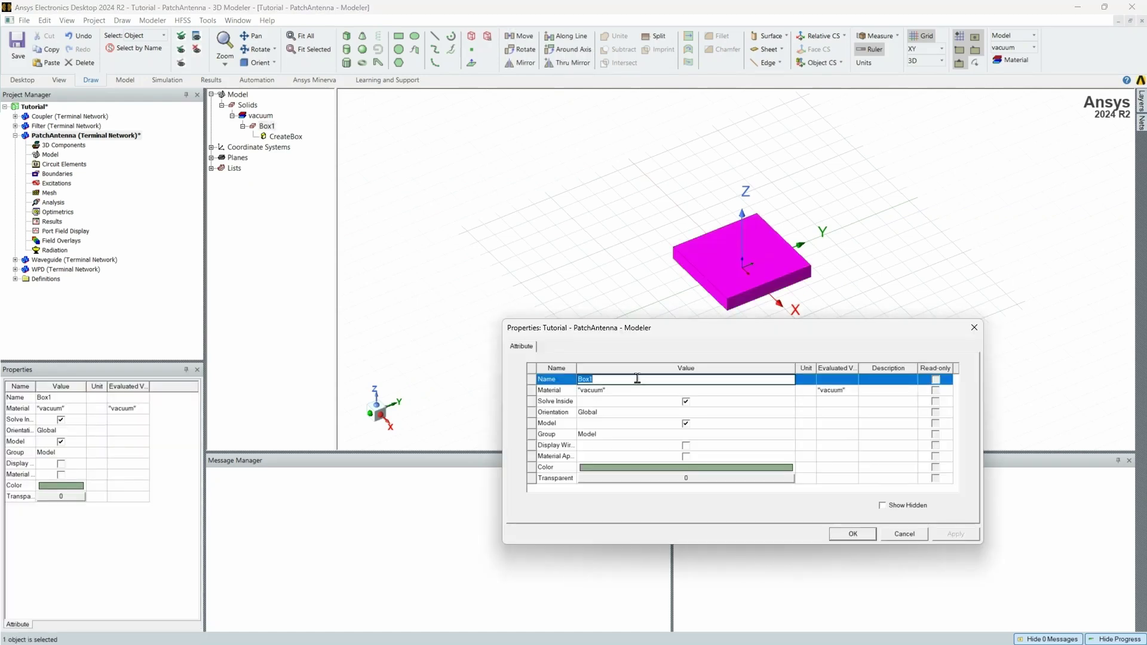
pyautogui.write('Sub')
pyautogui.press('Return')
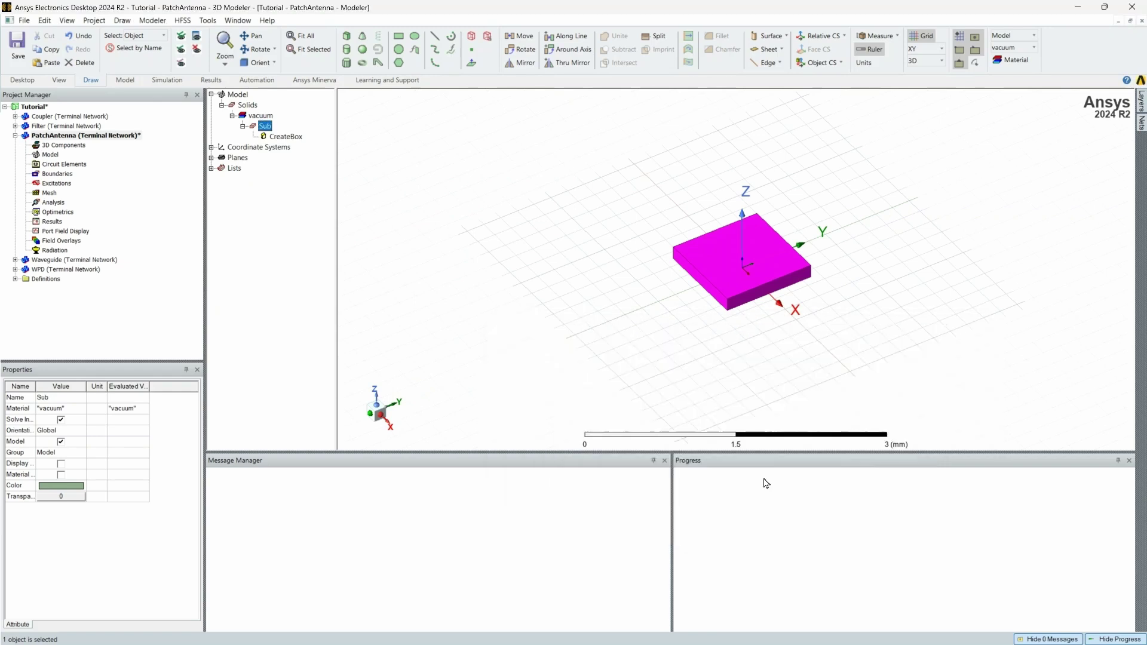
pyautogui.click(305, 129)
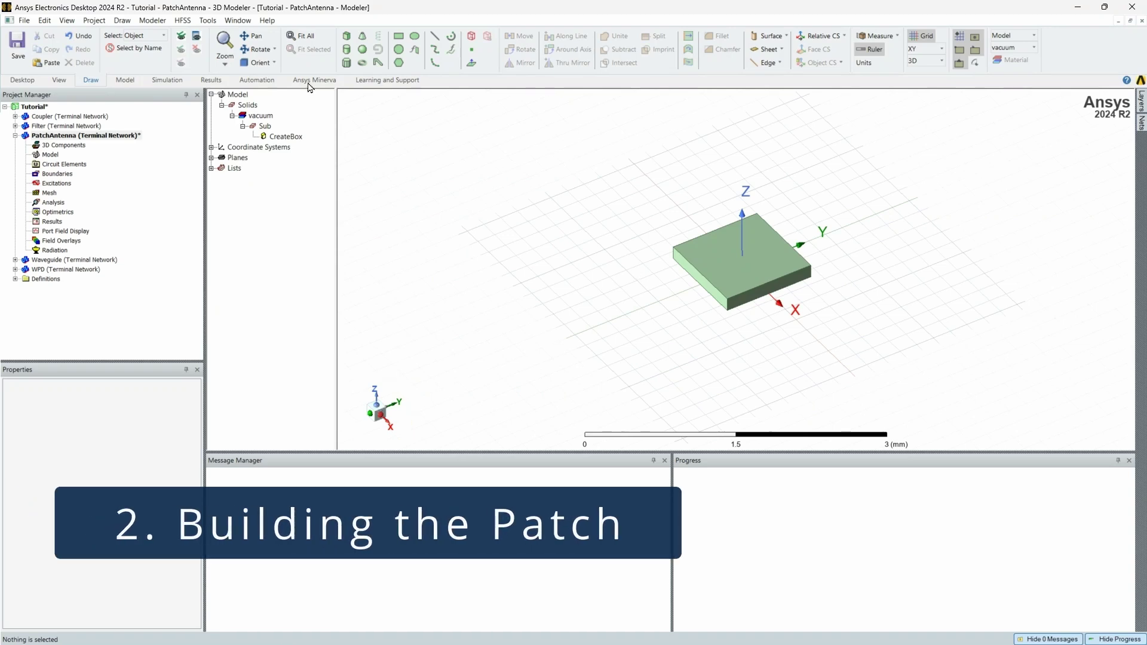
# Draw a rectangle on the substrate and set its Position to -patchWidth/2, -patchLength/2, subHeight
pyautogui.click(398, 38)
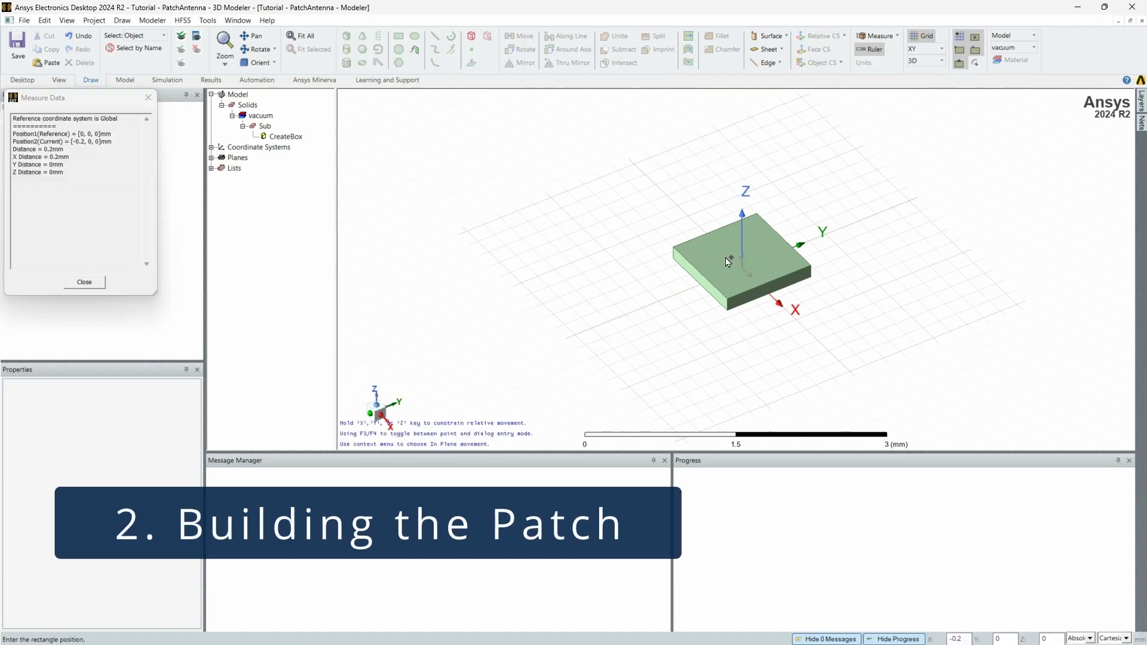
pyautogui.click(731, 253)
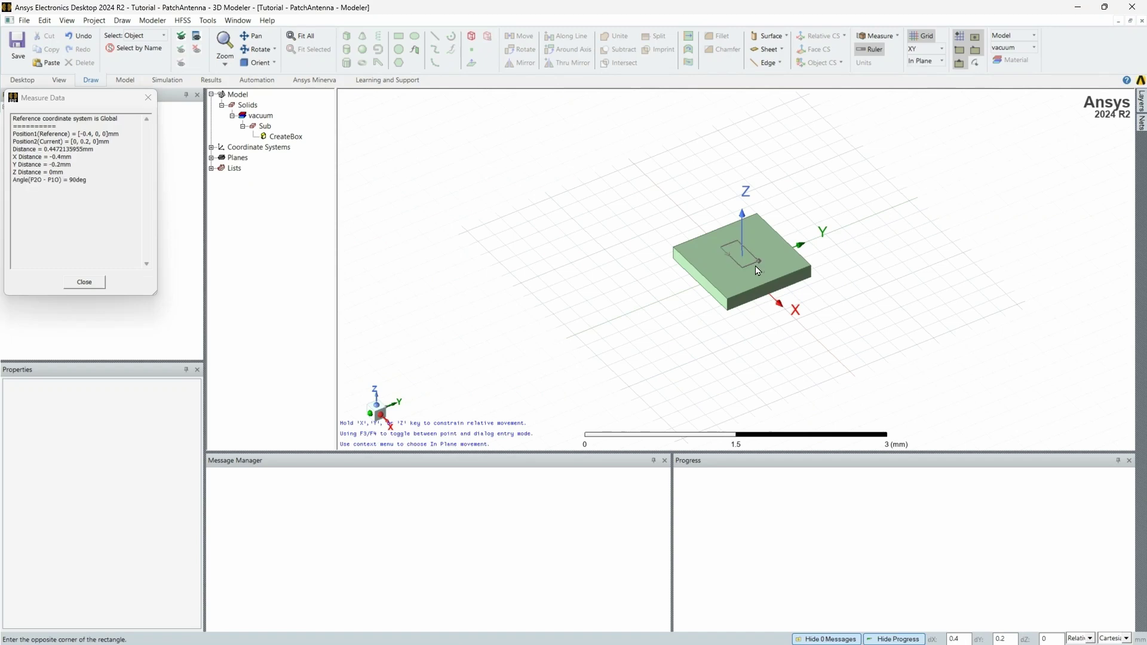
pyautogui.click(782, 264)
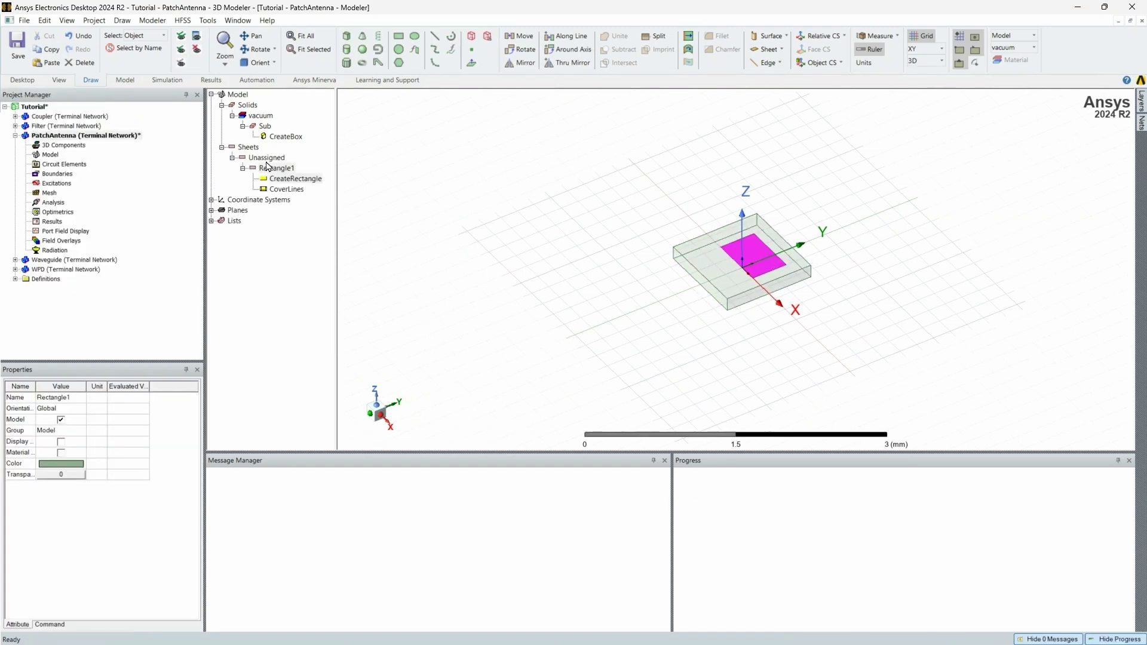
pyautogui.click(291, 179)
pyautogui.doubleClick(291, 180)
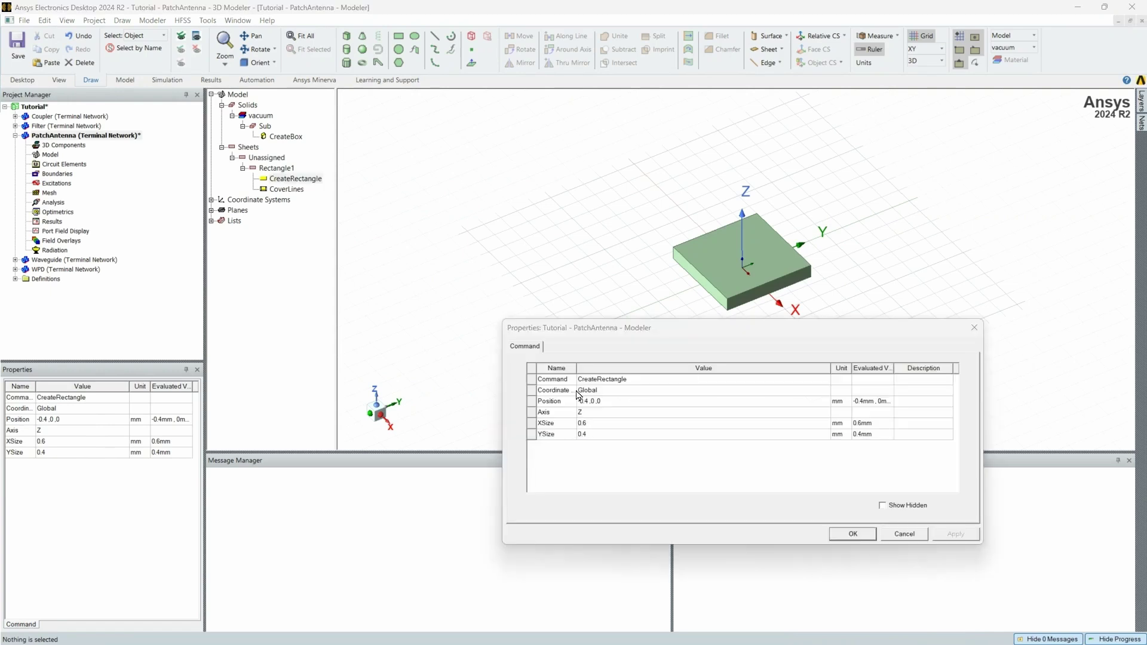
pyautogui.click(615, 399)
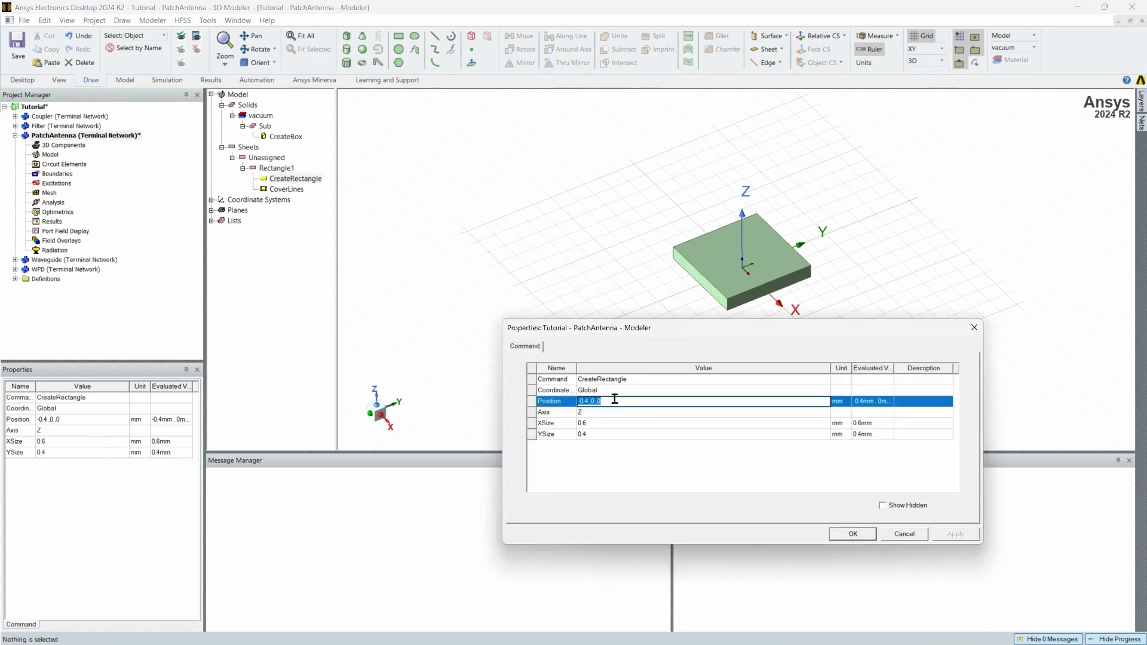
pyautogui.write('-patchW')
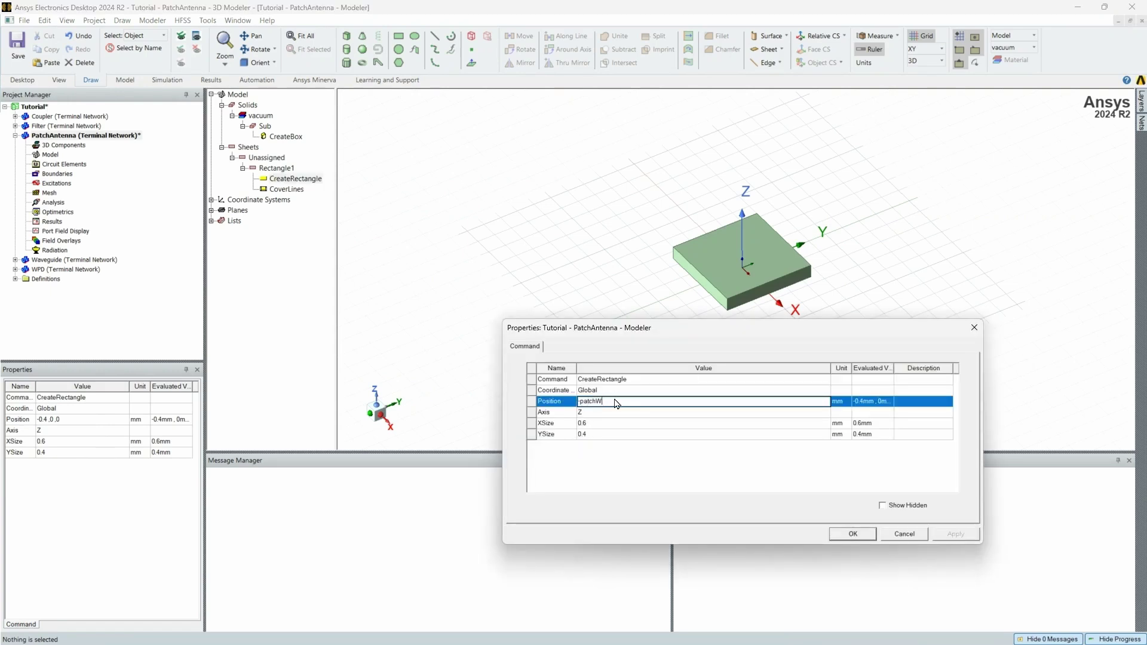
pyautogui.write('idth/2,-patchLength/2, subHei')
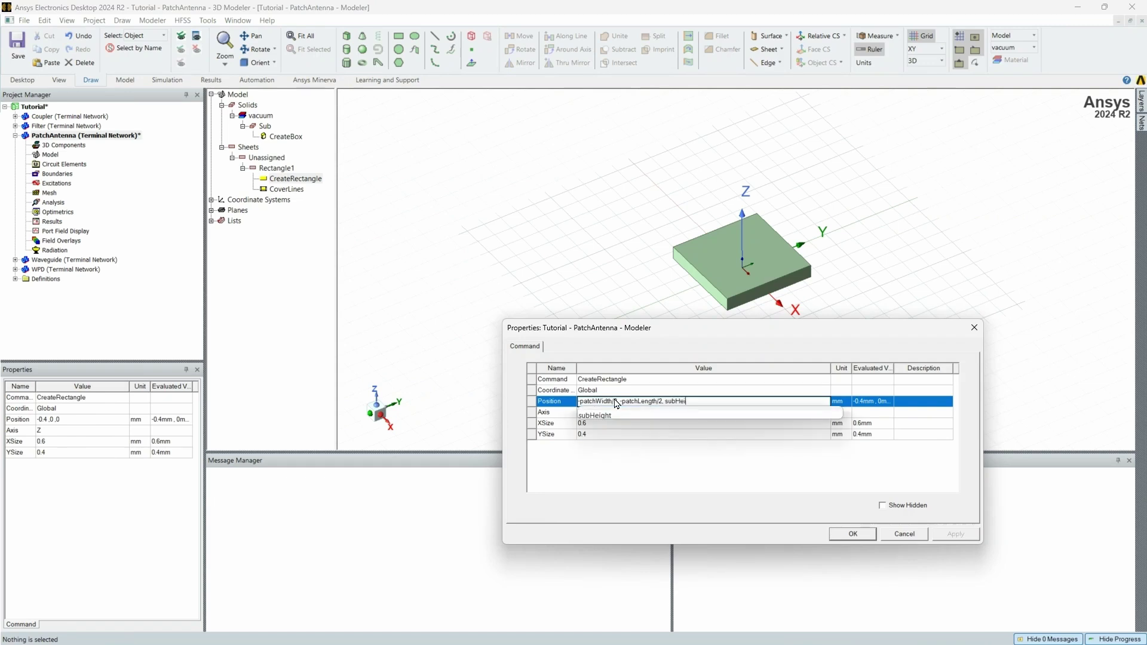
pyautogui.write('ght')
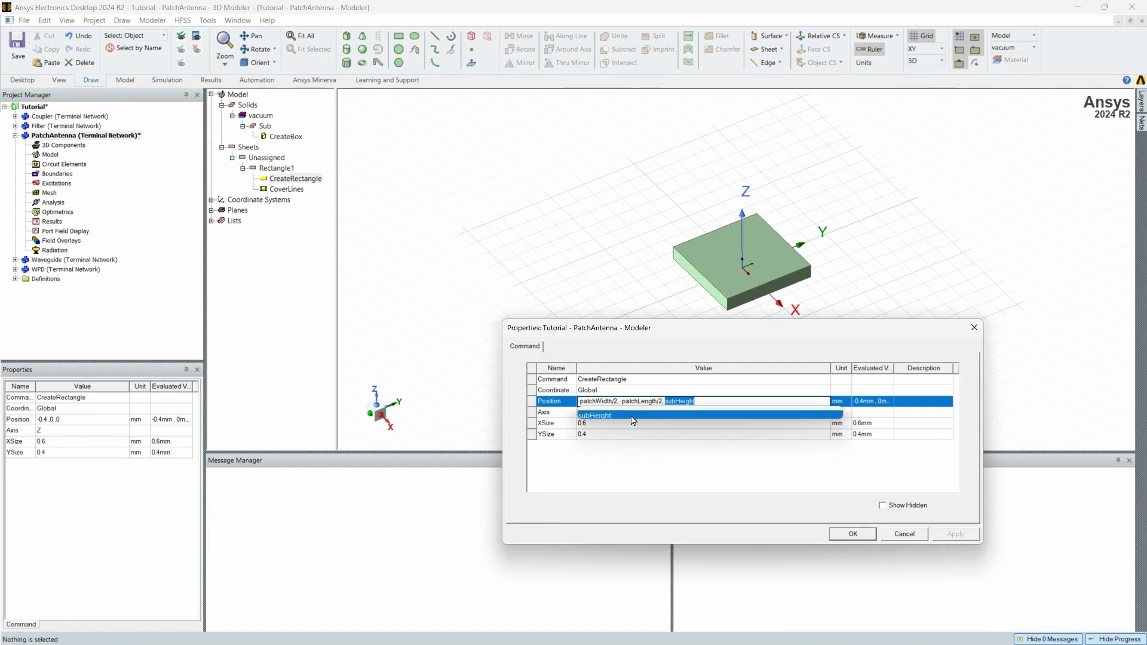
pyautogui.click(634, 420)
pyautogui.press('Return')
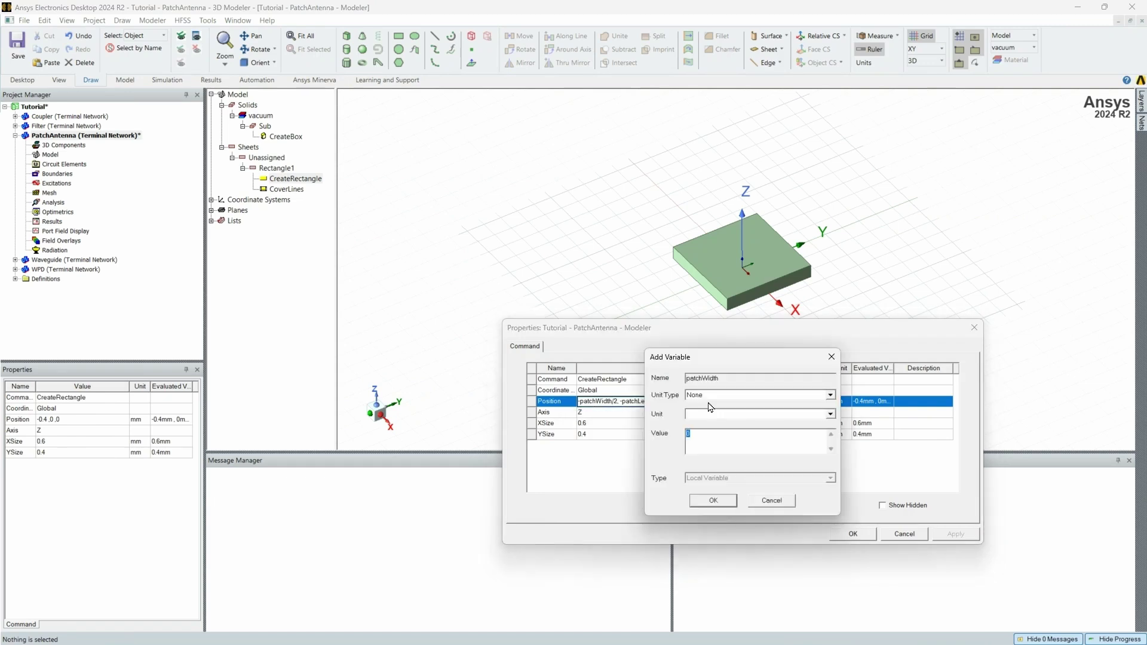
# Define patchWidth and patchLength as 0.25 mm Length variables
pyautogui.click(710, 396)
pyautogui.press('l')
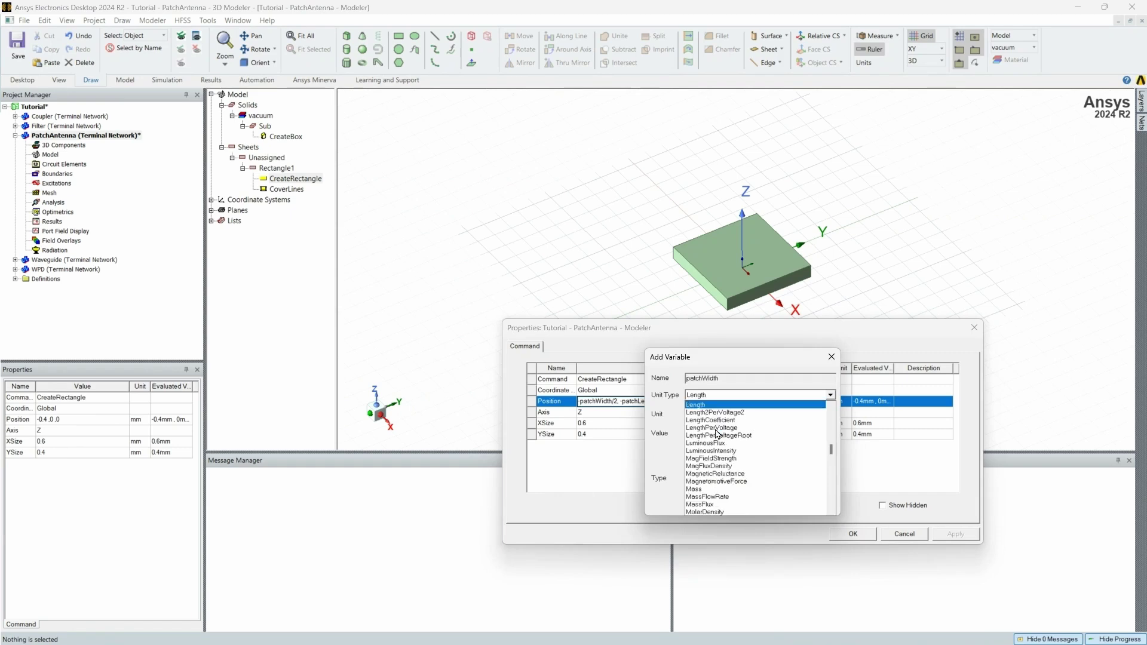
pyautogui.press('Return')
pyautogui.click(710, 442)
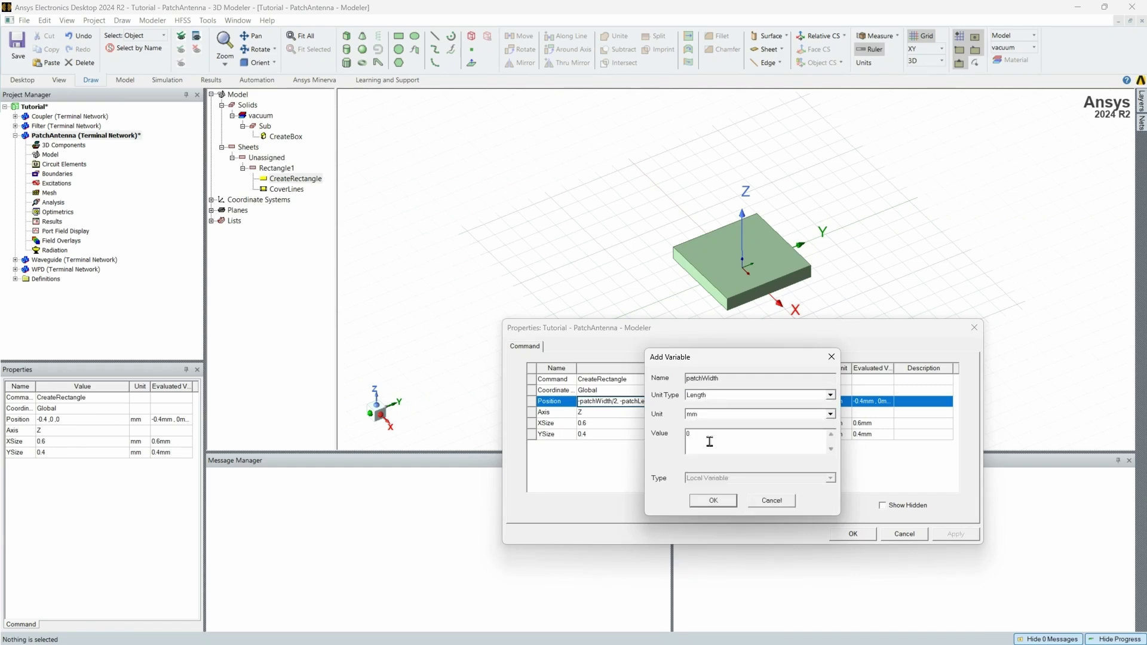
pyautogui.write('.25')
pyautogui.click(733, 502)
pyautogui.click(717, 396)
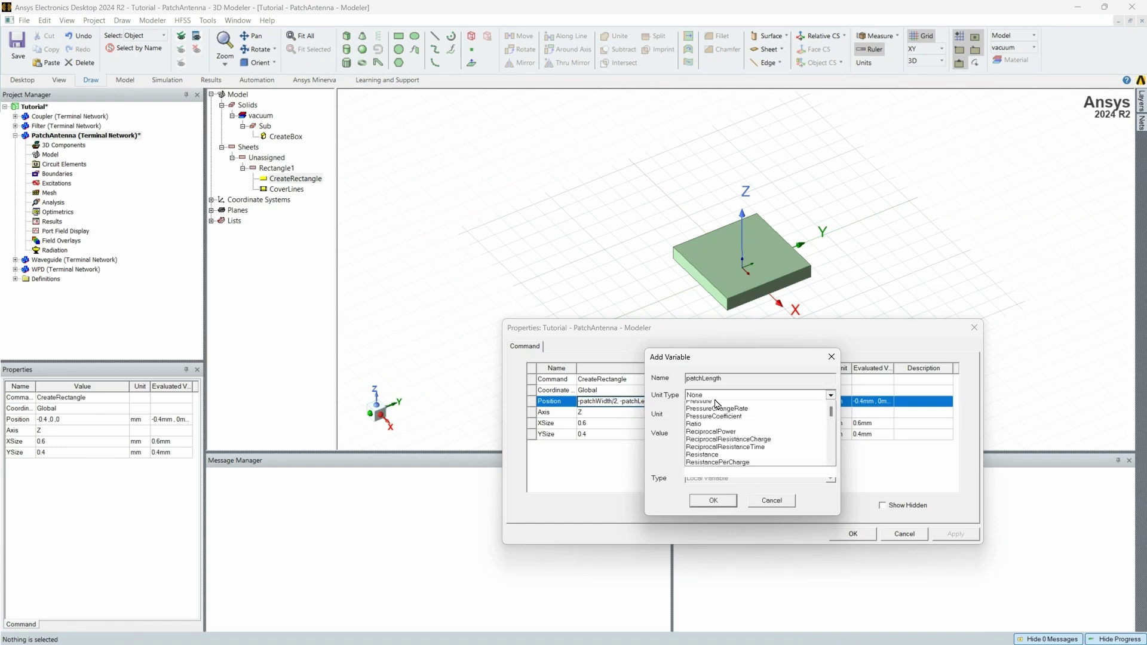
pyautogui.press('l')
pyautogui.click(717, 404)
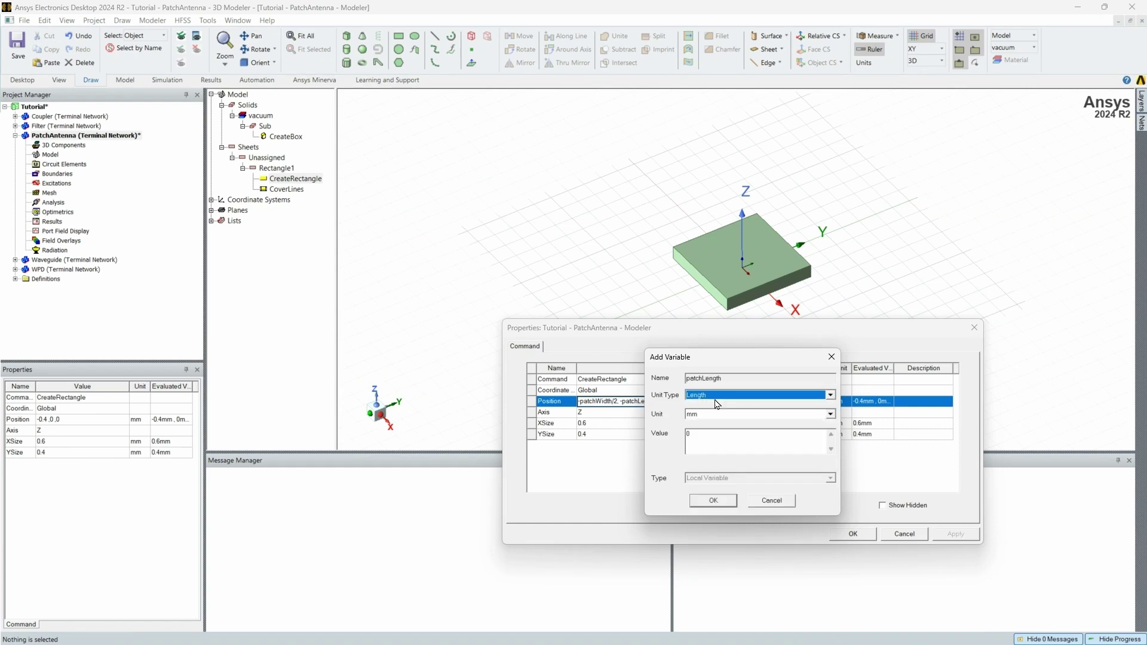
pyautogui.click(712, 435)
pyautogui.write('.25')
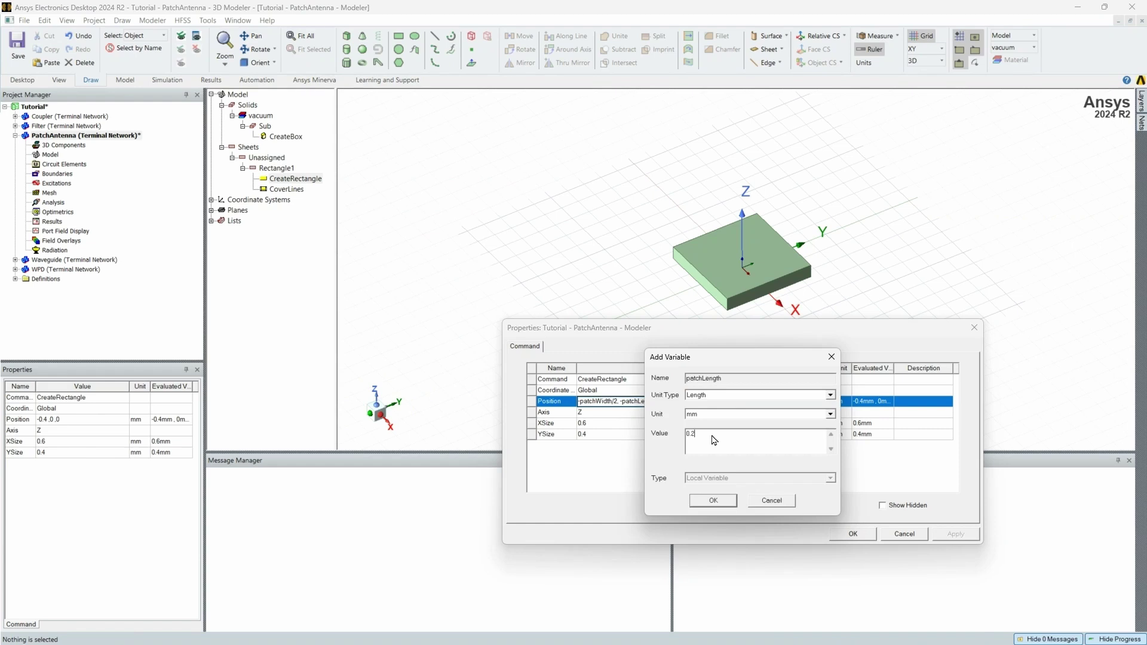
pyautogui.click(713, 500)
# Set the rectangle's XSize to patchWidth and YSize to patchLength, then apply
pyautogui.click(612, 424)
pyautogui.click(611, 422)
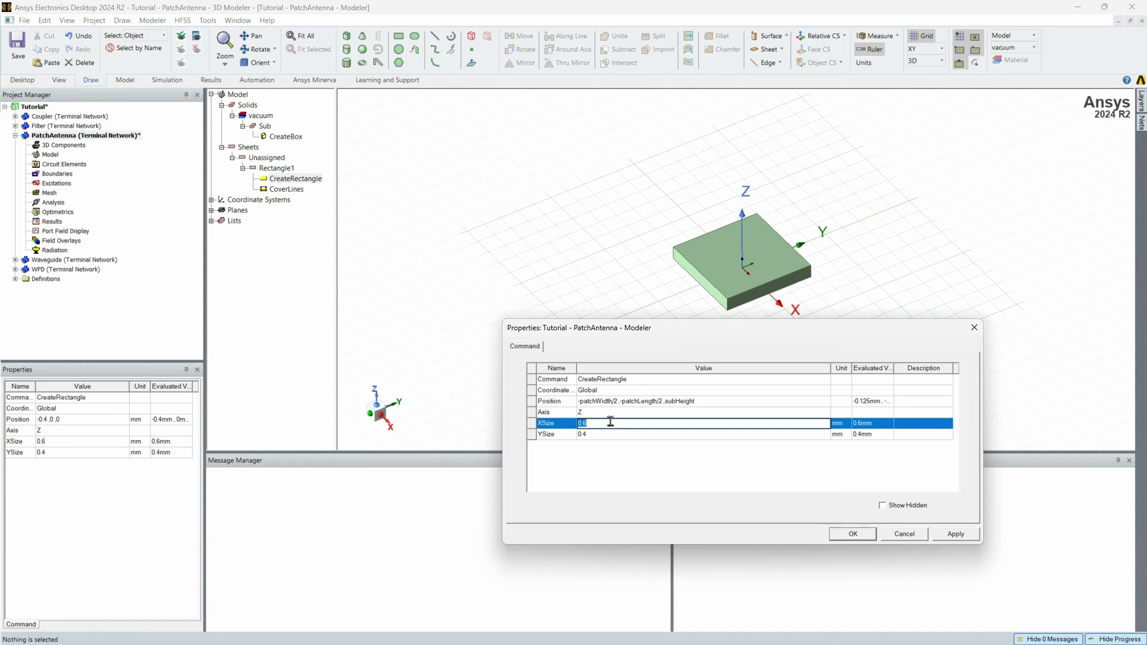
pyautogui.write('patch')
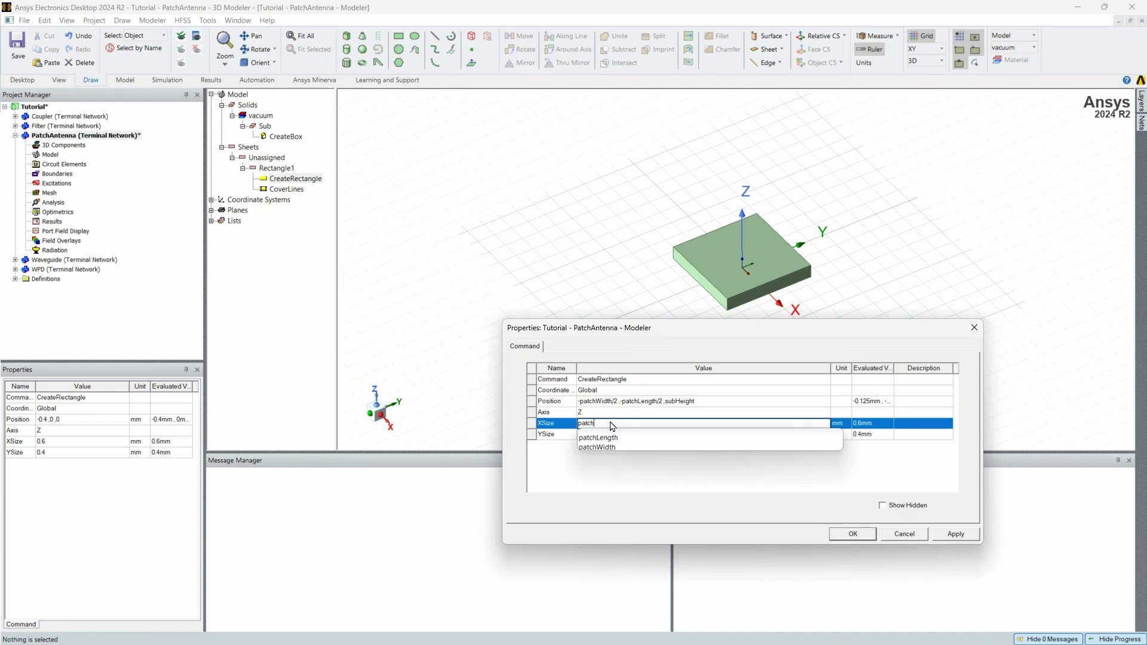
pyautogui.write('Width')
pyautogui.click(605, 437)
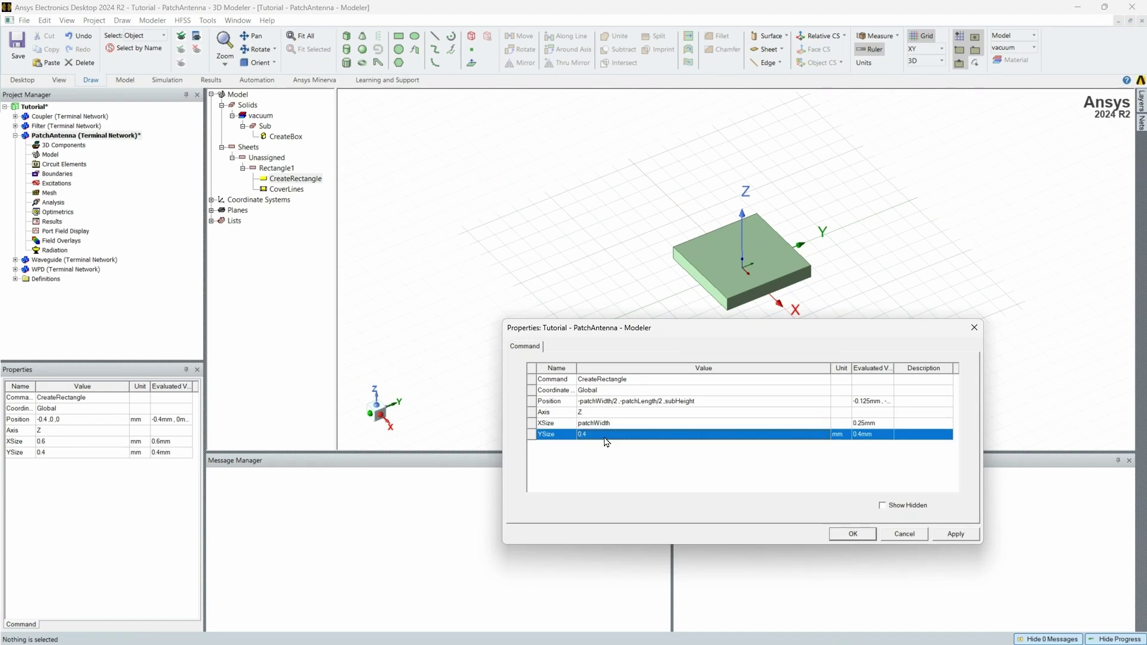
pyautogui.click(605, 437)
pyautogui.write('patch')
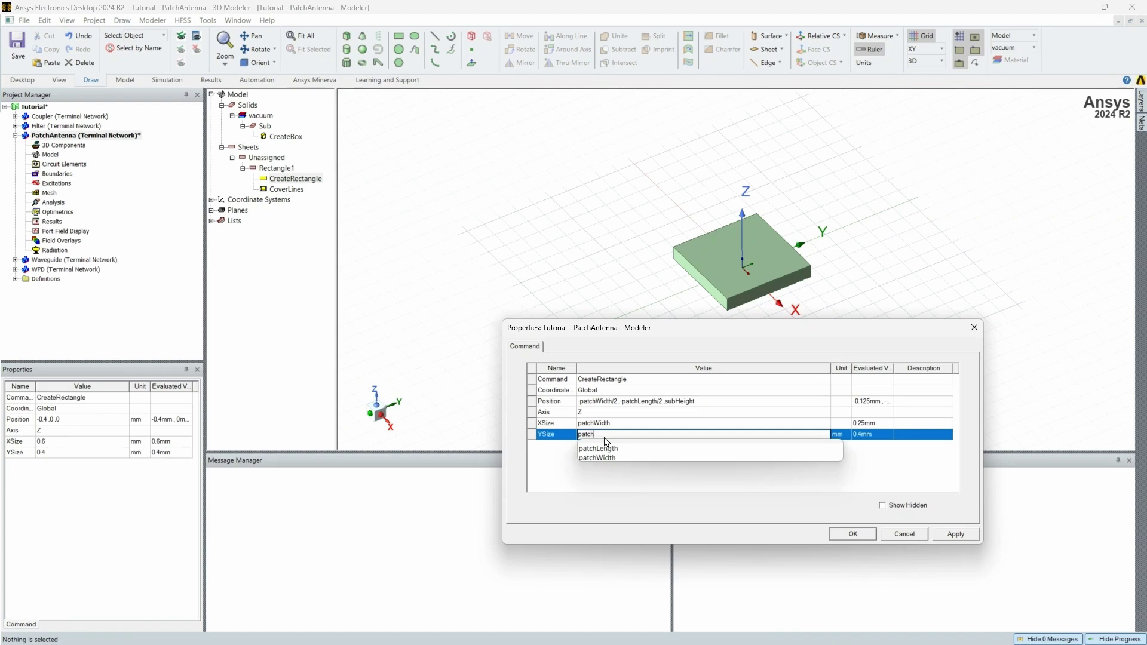
pyautogui.press('Down')
pyautogui.press('Down')
pyautogui.click(610, 448)
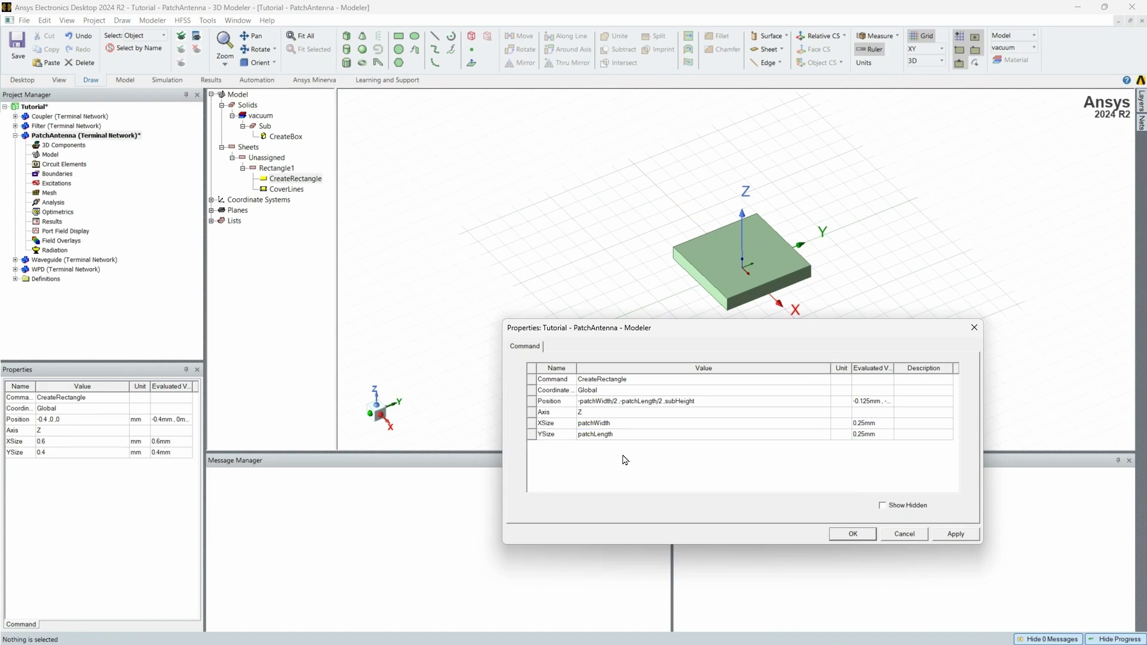
pyautogui.click(955, 534)
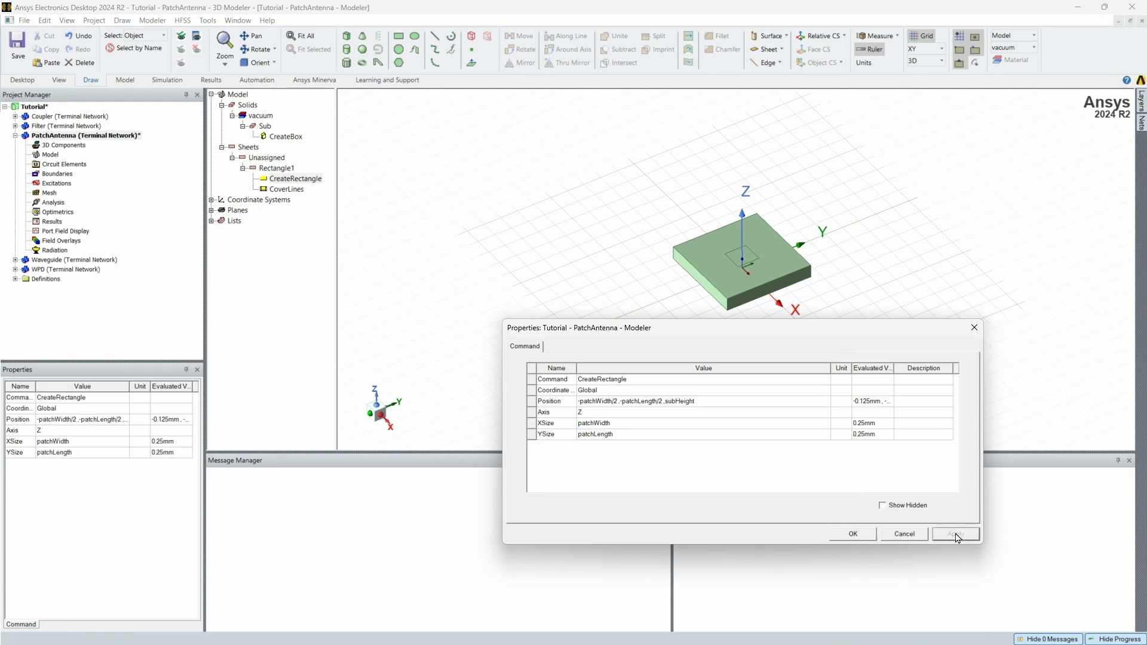
pyautogui.click(874, 534)
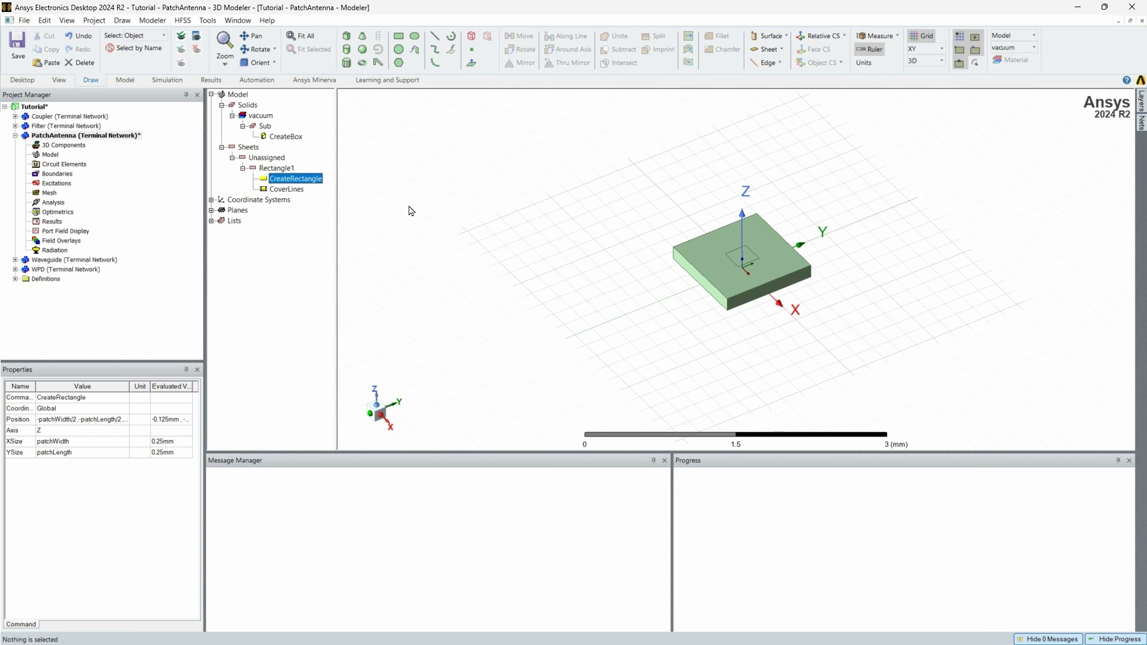
# Colour the Rectangle1 patch magenta
pyautogui.click(277, 169)
pyautogui.click(75, 465)
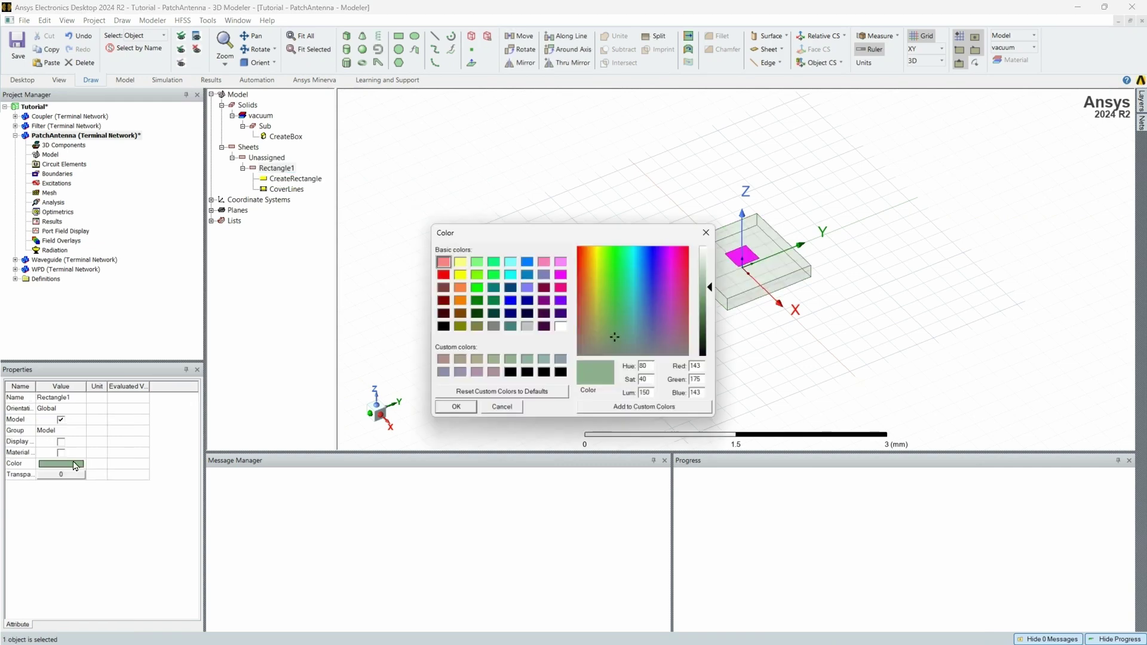
pyautogui.click(561, 275)
pyautogui.press('Return')
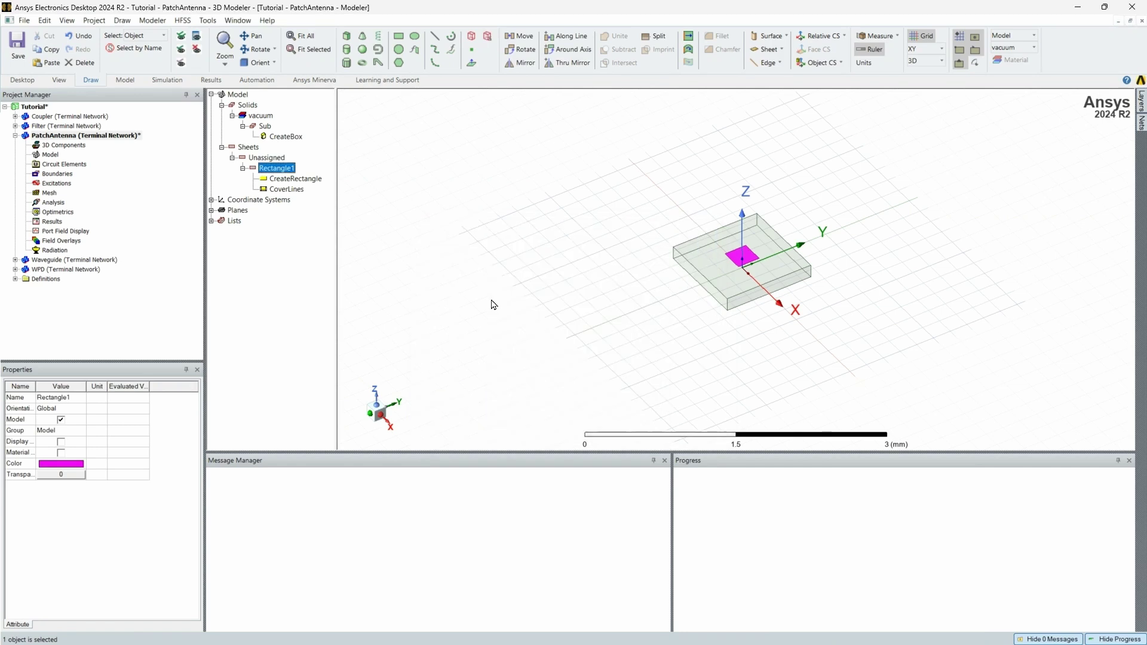
pyautogui.click(493, 304)
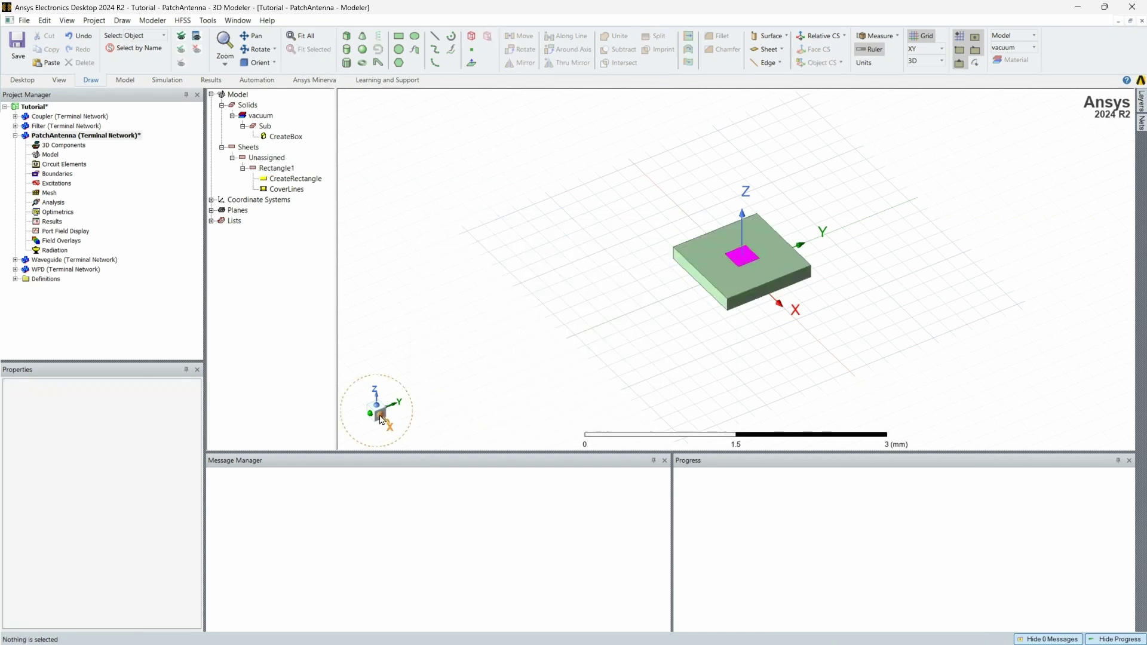
# Switch to the Top view looking down on the patch and substrate
pyautogui.moveTo(376, 410); pyautogui.dragTo(655, 291)
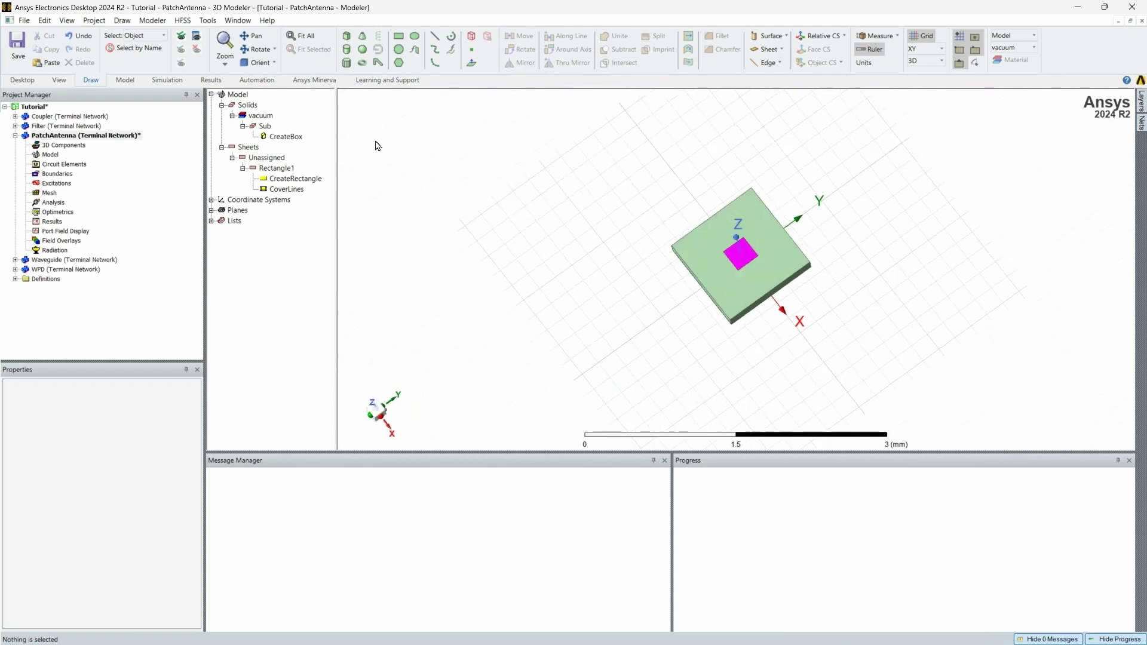
pyautogui.click(272, 63)
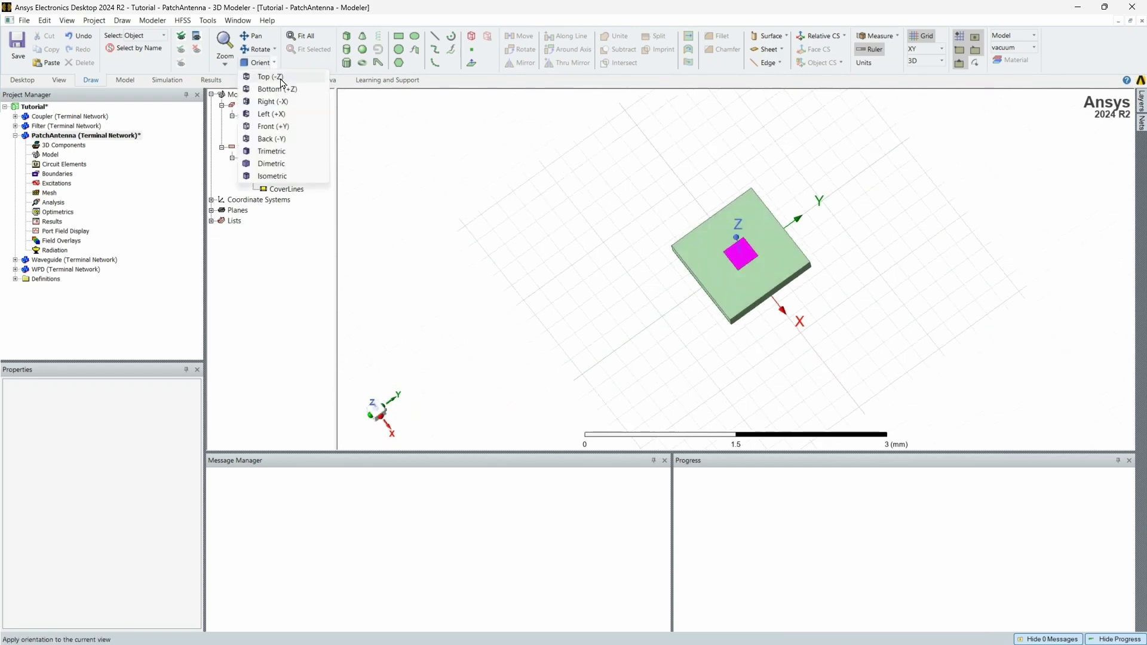
pyautogui.click(281, 79)
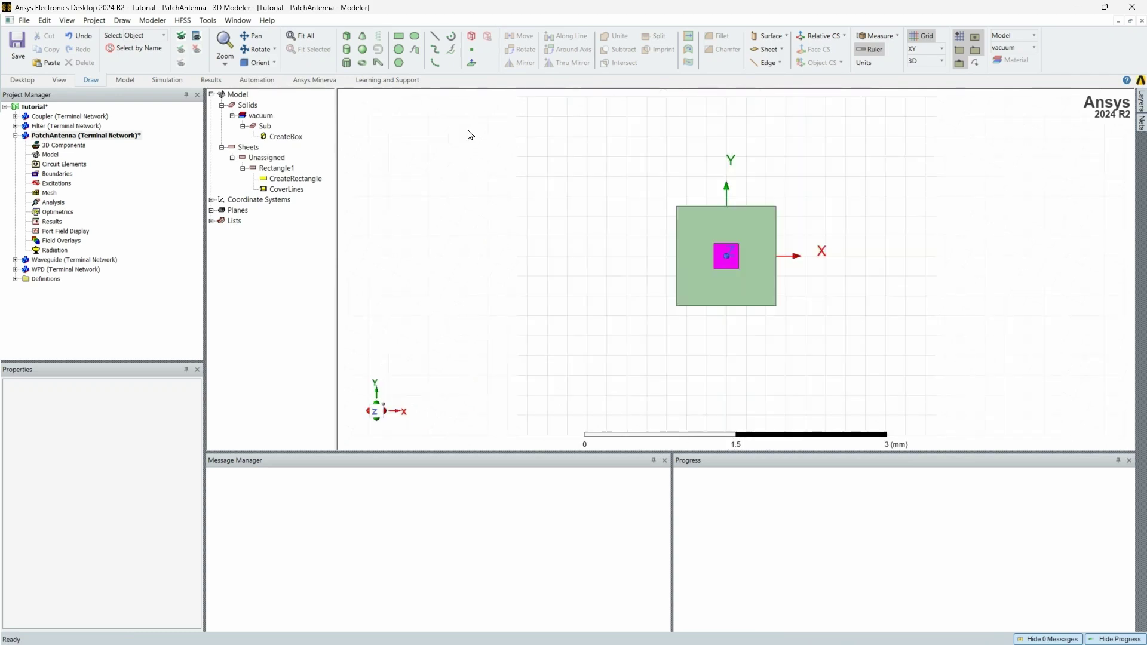
pyautogui.click(281, 169)
# Assign a Perfect E boundary, PerfE1, to Rectangle1
pyautogui.rightClick(281, 170)
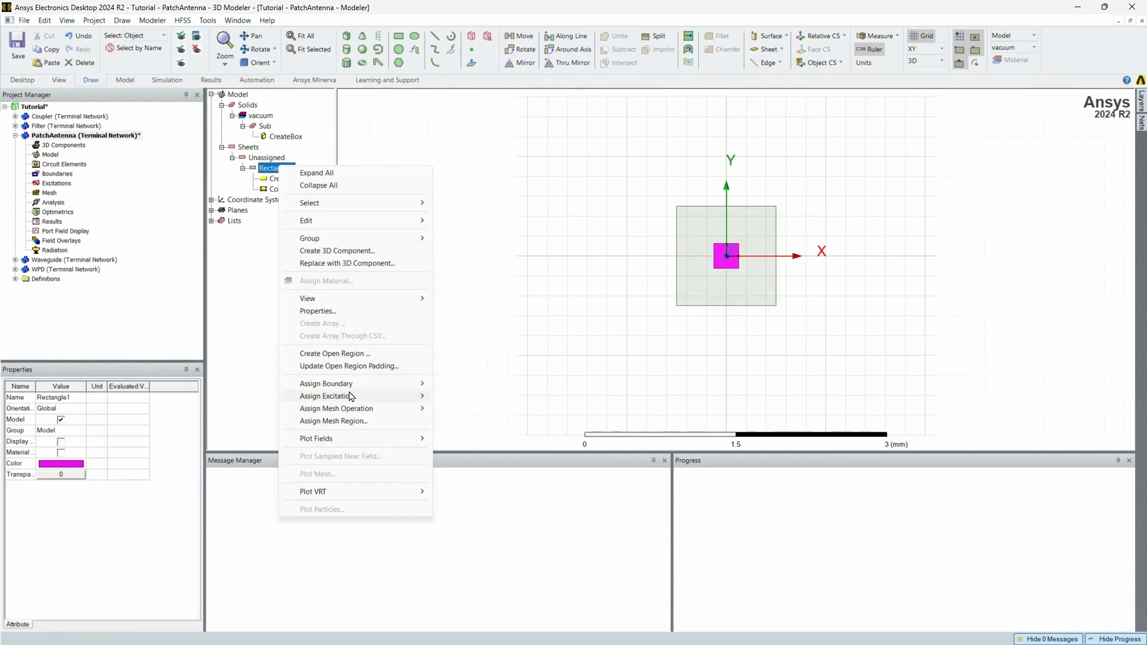
pyautogui.moveTo(352, 400)
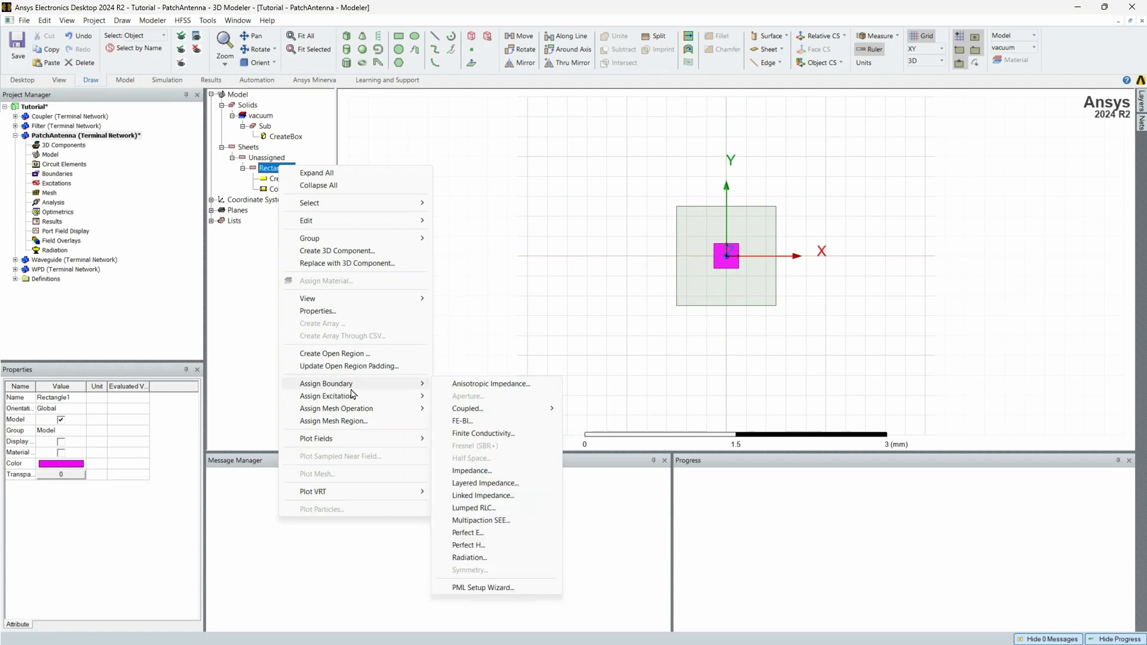
pyautogui.click(514, 533)
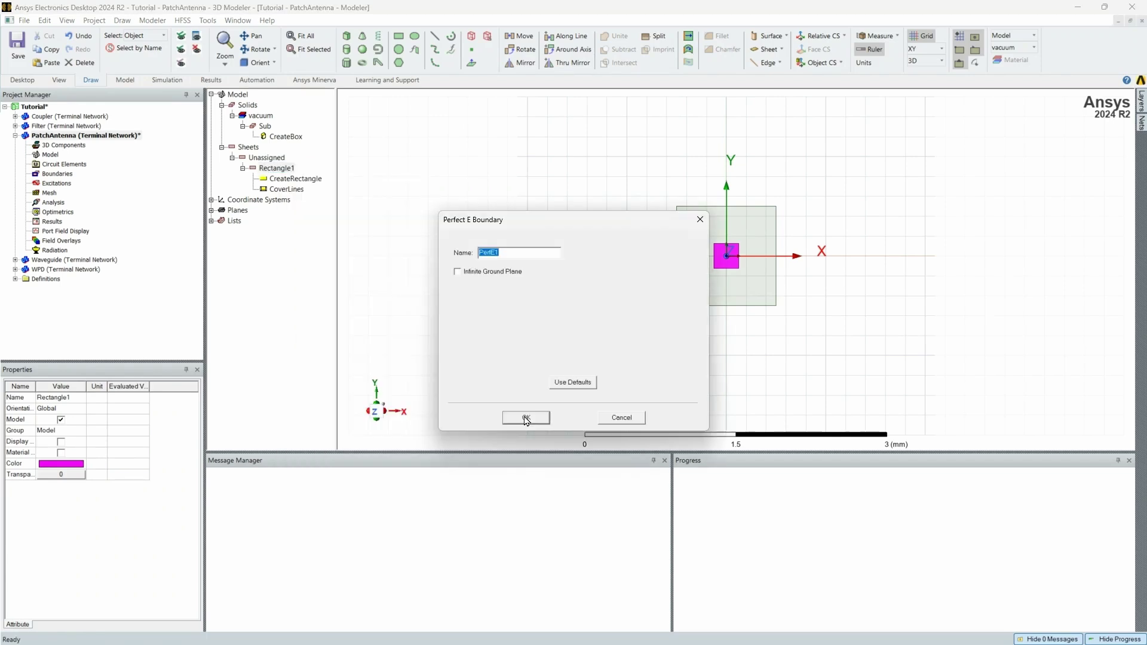
pyautogui.click(526, 418)
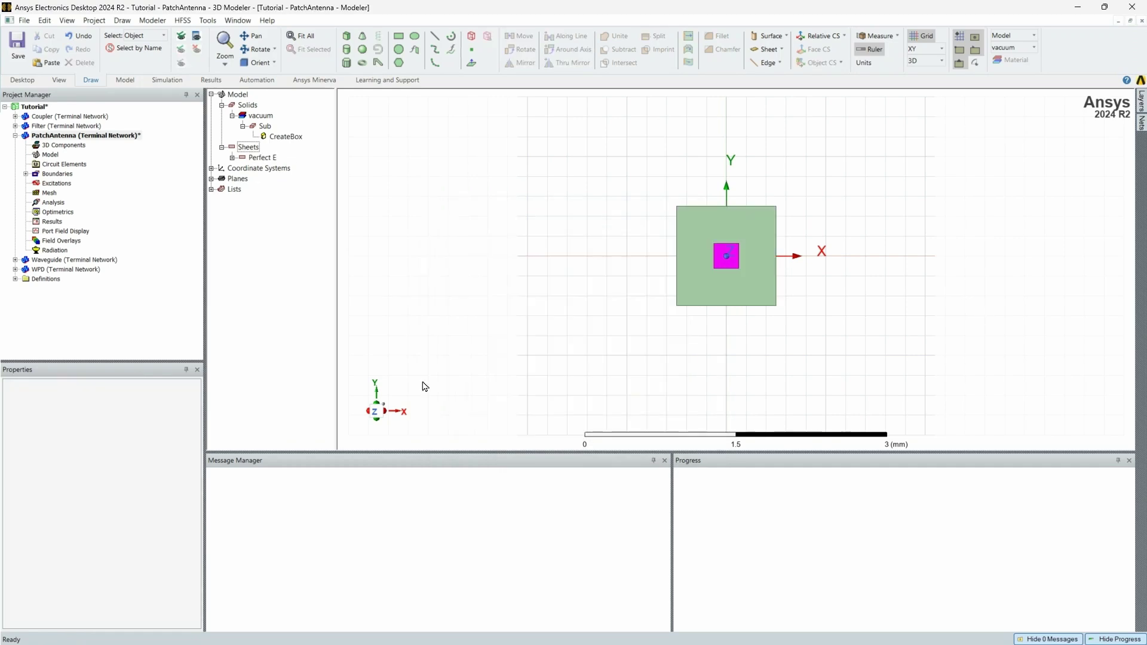
pyautogui.keyDown('alt'); pyautogui.moveTo(733, 327); pyautogui.dragTo(705, 281); pyautogui.keyUp('alt')
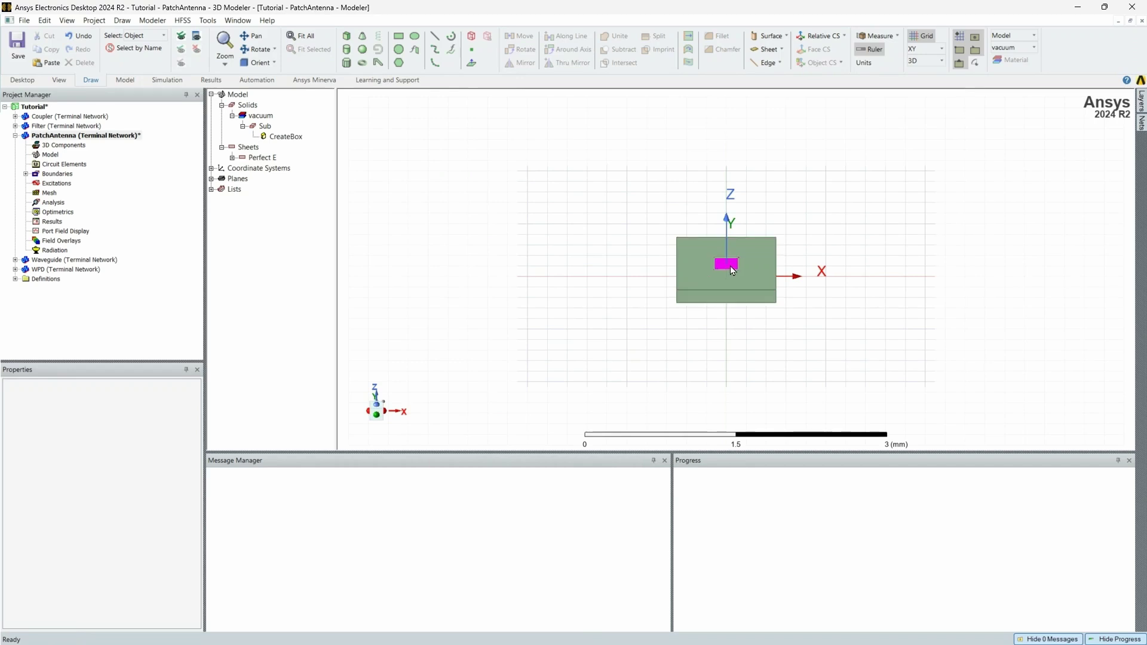
pyautogui.keyDown('alt'); pyautogui.moveTo(840, 339); pyautogui.dragTo(850, 225); pyautogui.keyUp('alt')
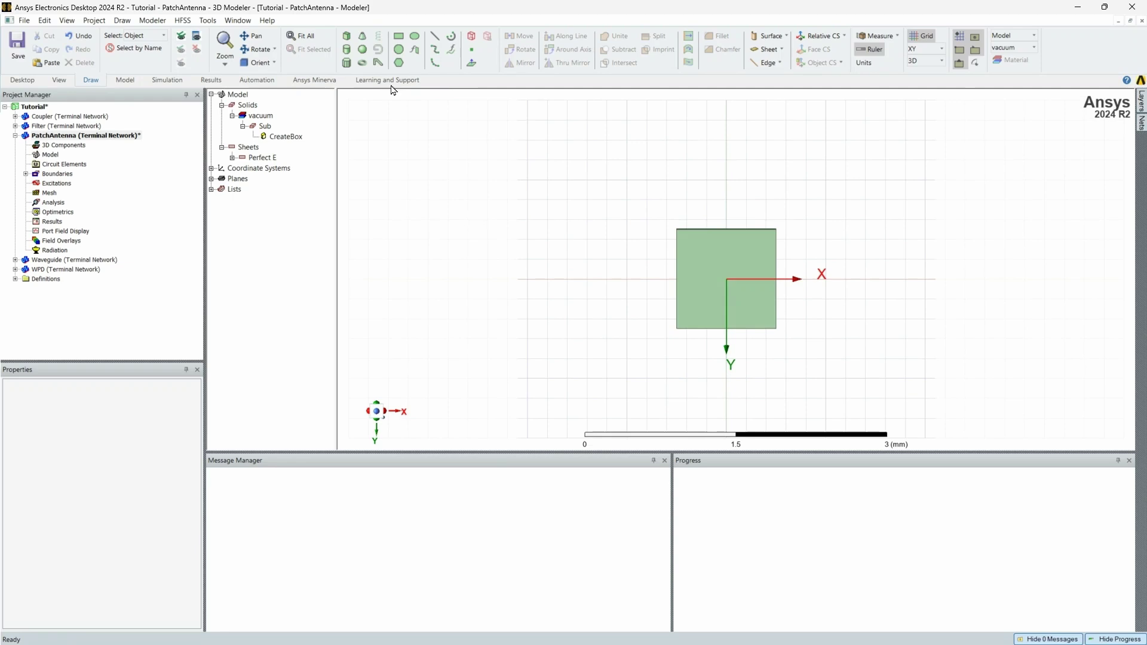
# Draw a rectangle on the substrate underside positioned at -subWidth/2, -subLength/2, 0mm
pyautogui.click(679, 236)
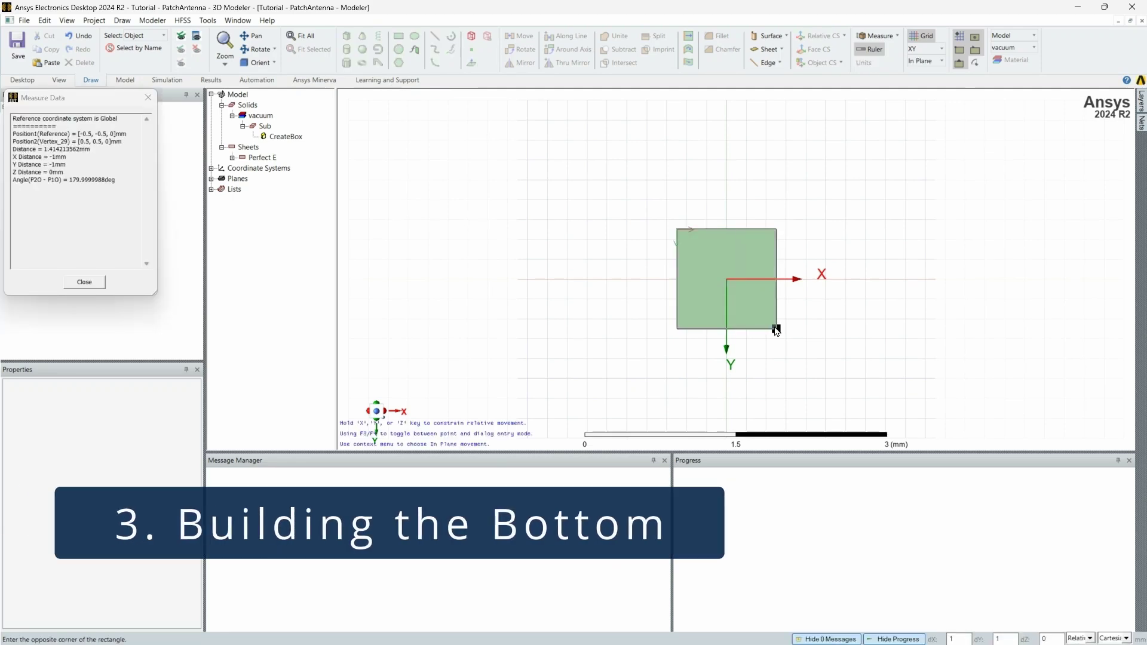
pyautogui.click(776, 329)
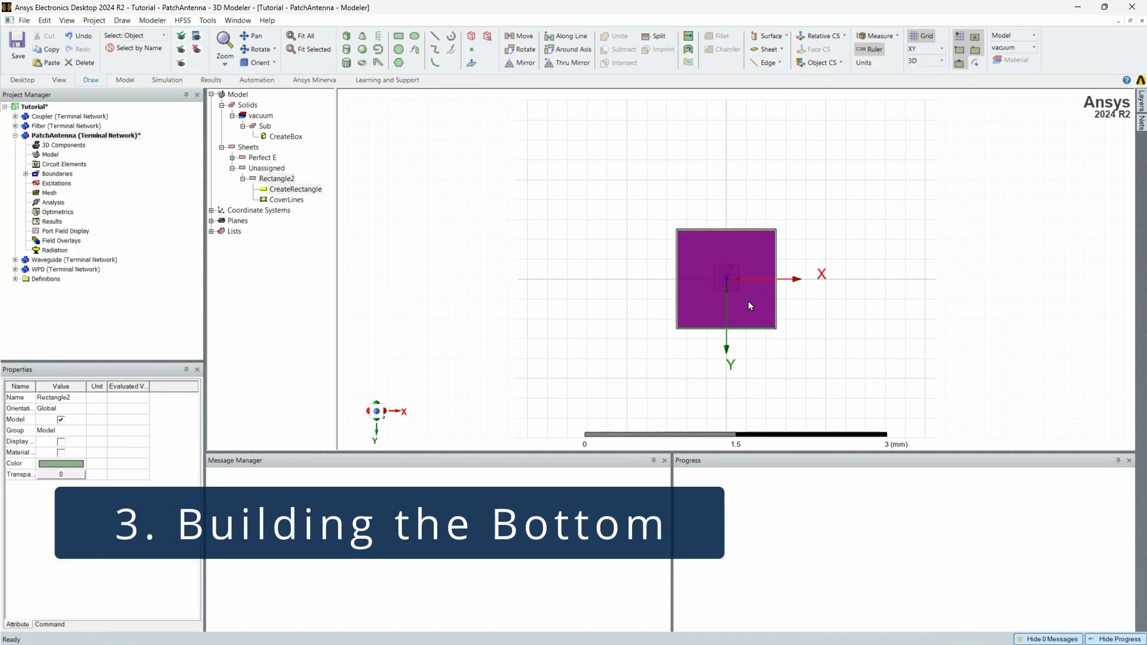
pyautogui.doubleClick(287, 190)
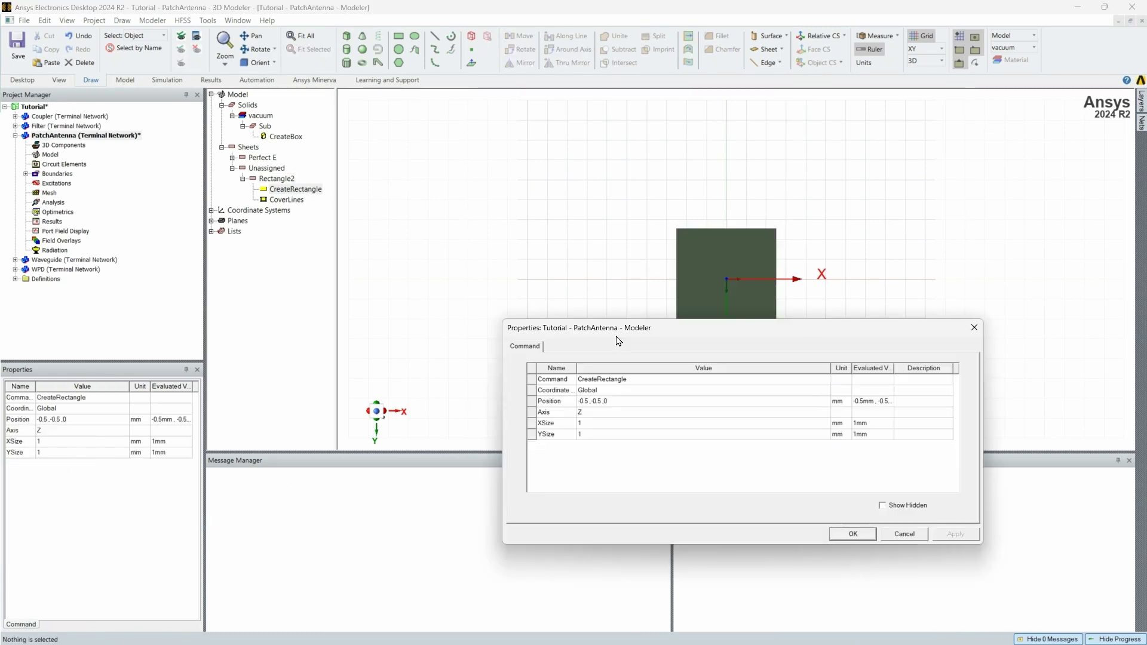
pyautogui.click(631, 407)
pyautogui.click(629, 403)
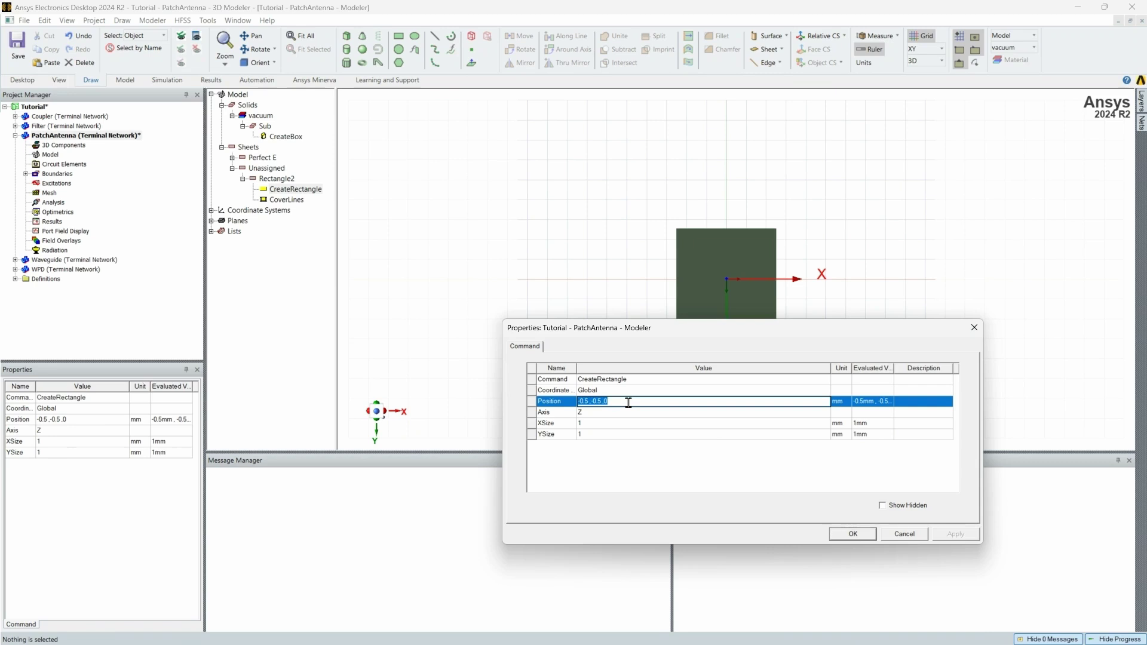
pyautogui.write('-subWi')
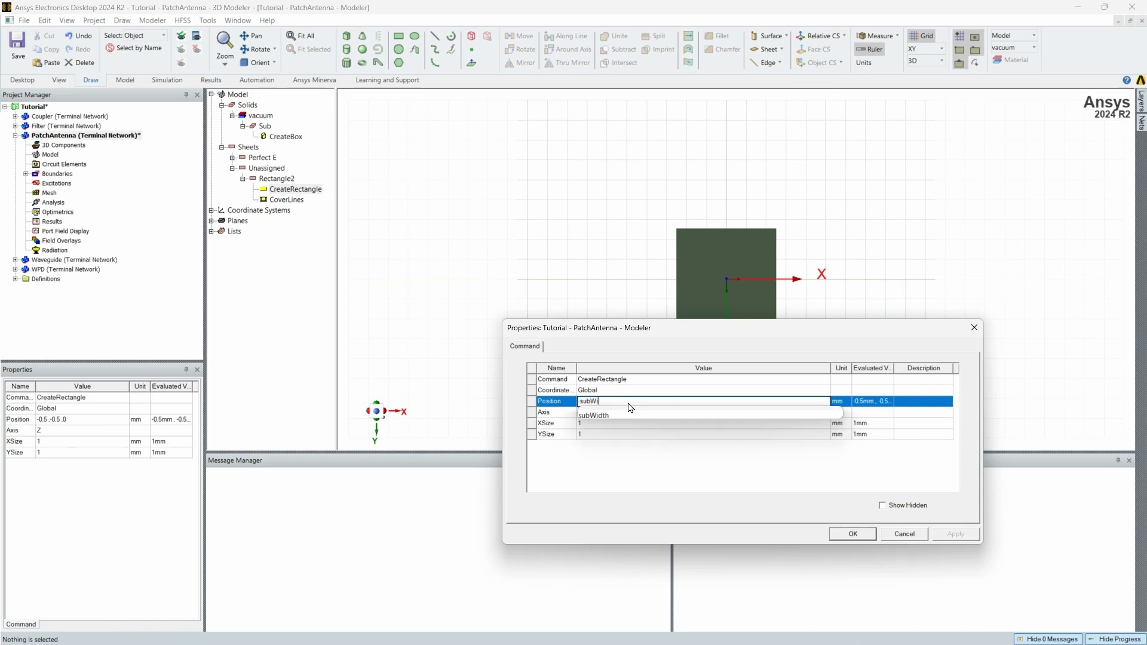
pyautogui.write('dth/2')
pyautogui.write('.')
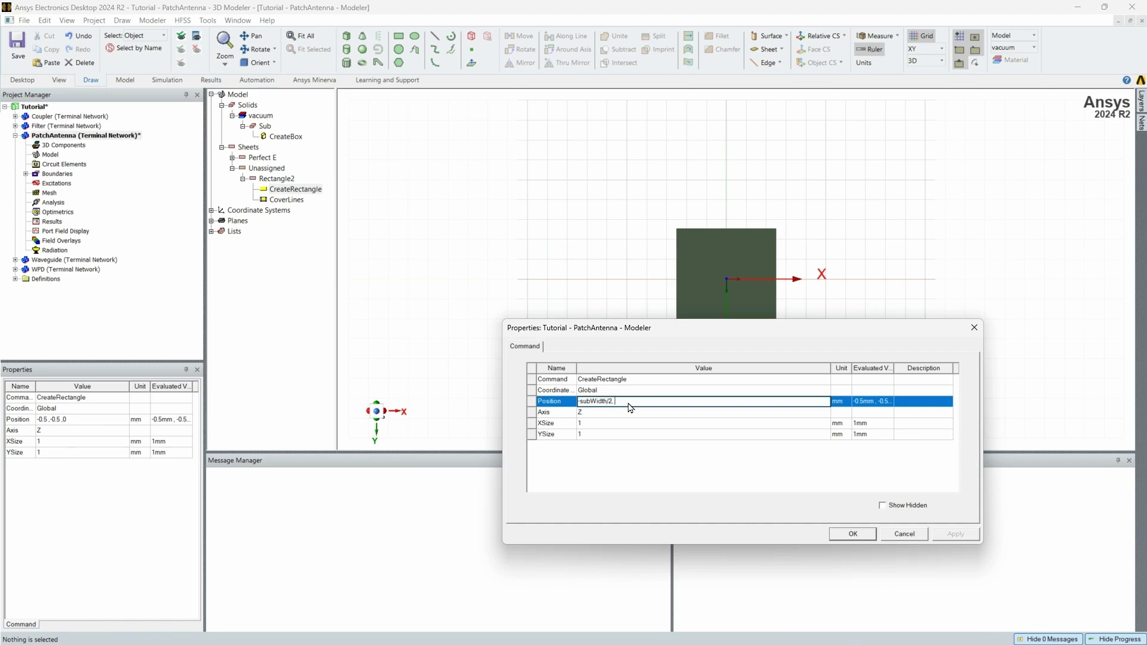
pyautogui.write(' -subLength')
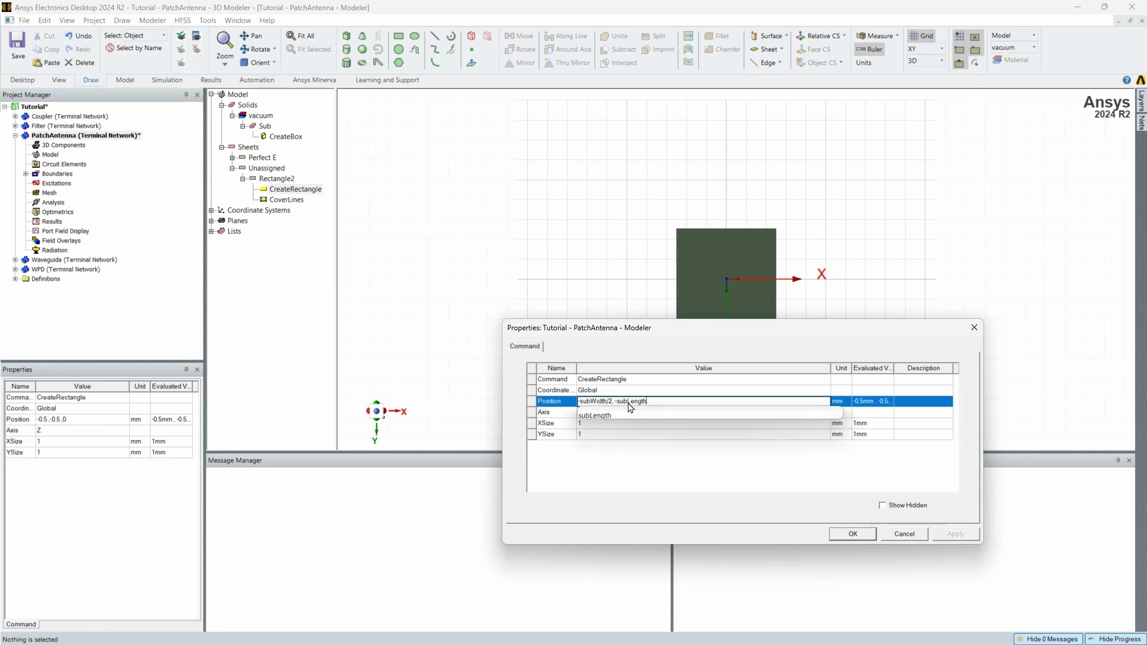
pyautogui.write('/2,')
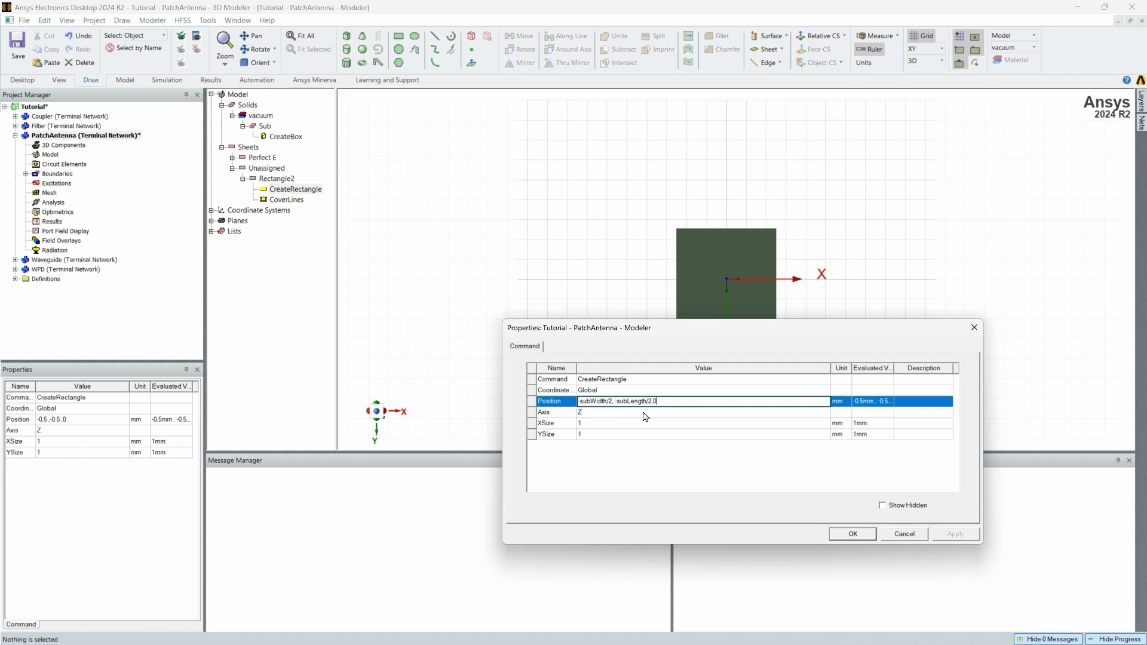
pyautogui.write('0mm')
pyautogui.click(629, 422)
# Size Rectangle2 to subWidth by subLength and apply the parameters
pyautogui.write('subWid')
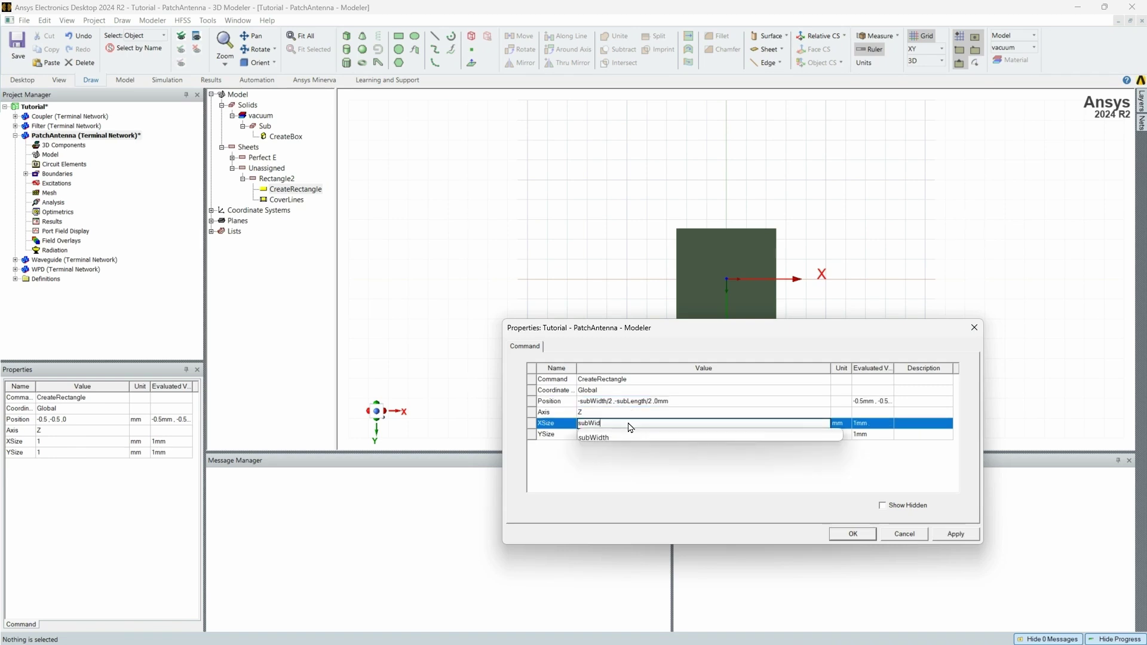
pyautogui.press('Down')
pyautogui.press('Return')
pyautogui.click(629, 434)
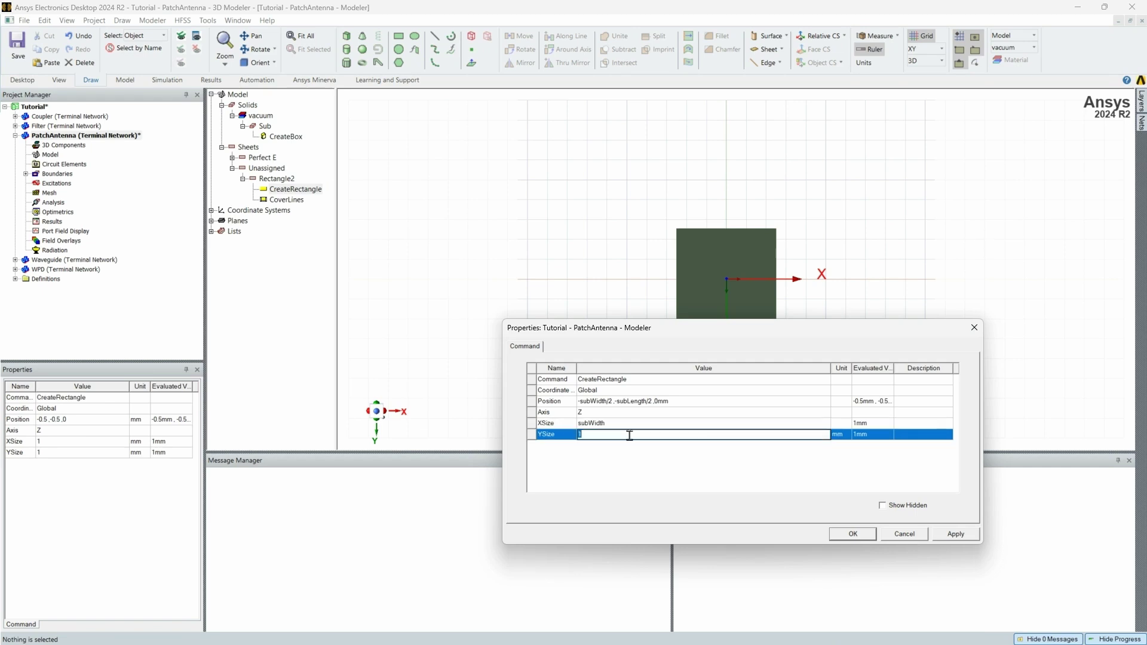
pyautogui.write('subLength')
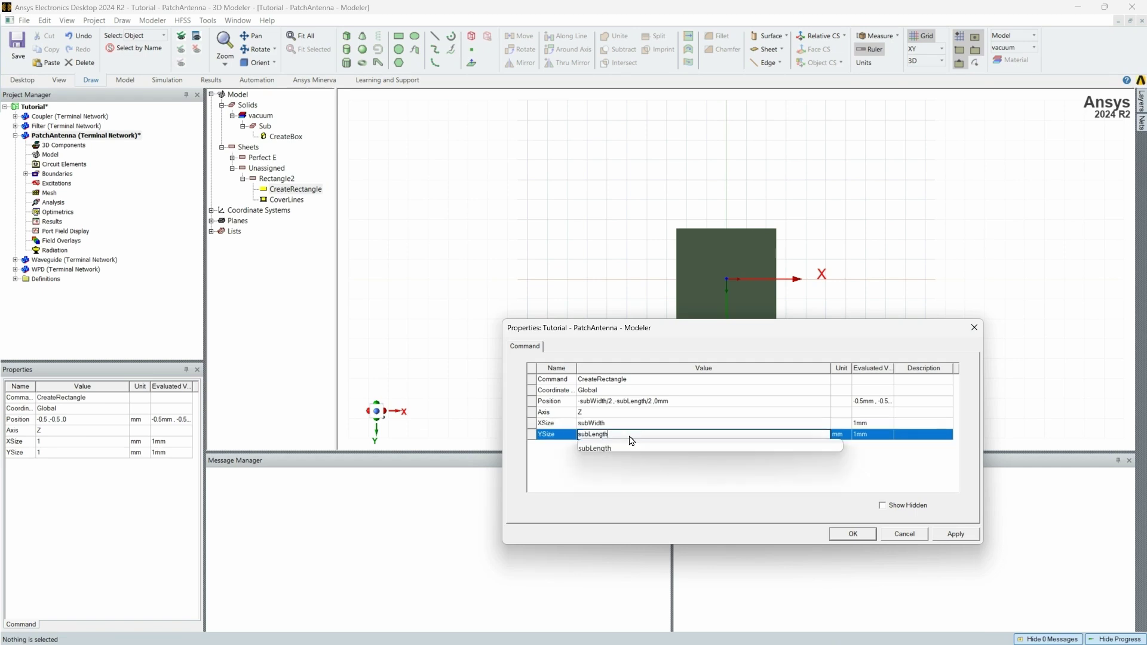
pyautogui.click(625, 449)
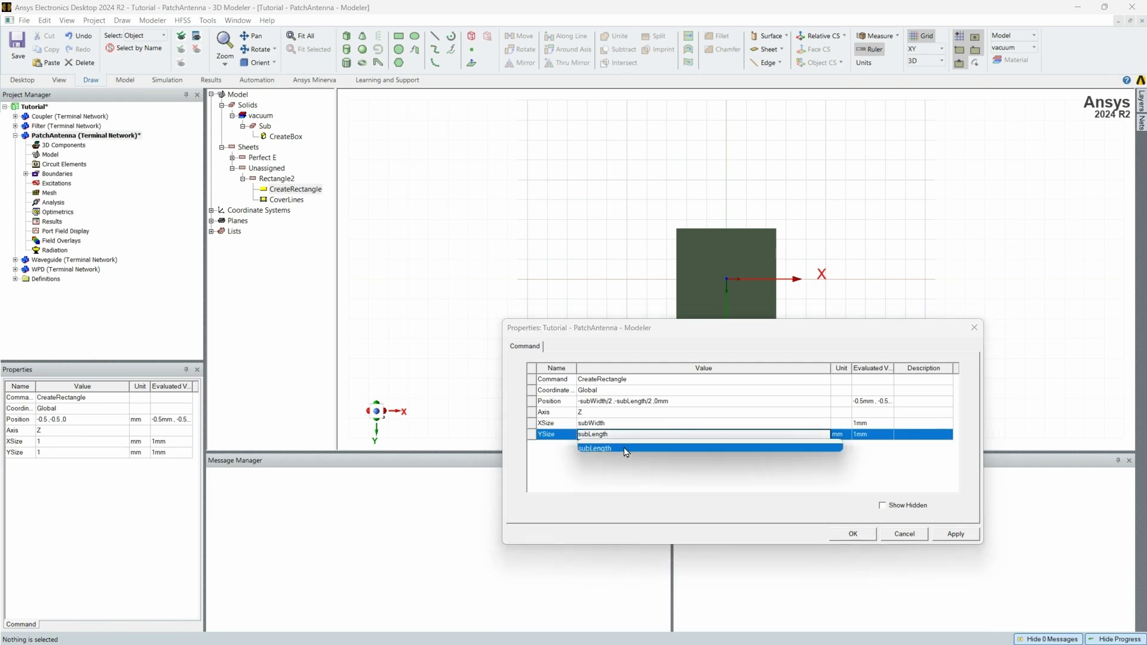
pyautogui.click(946, 533)
pyautogui.click(853, 533)
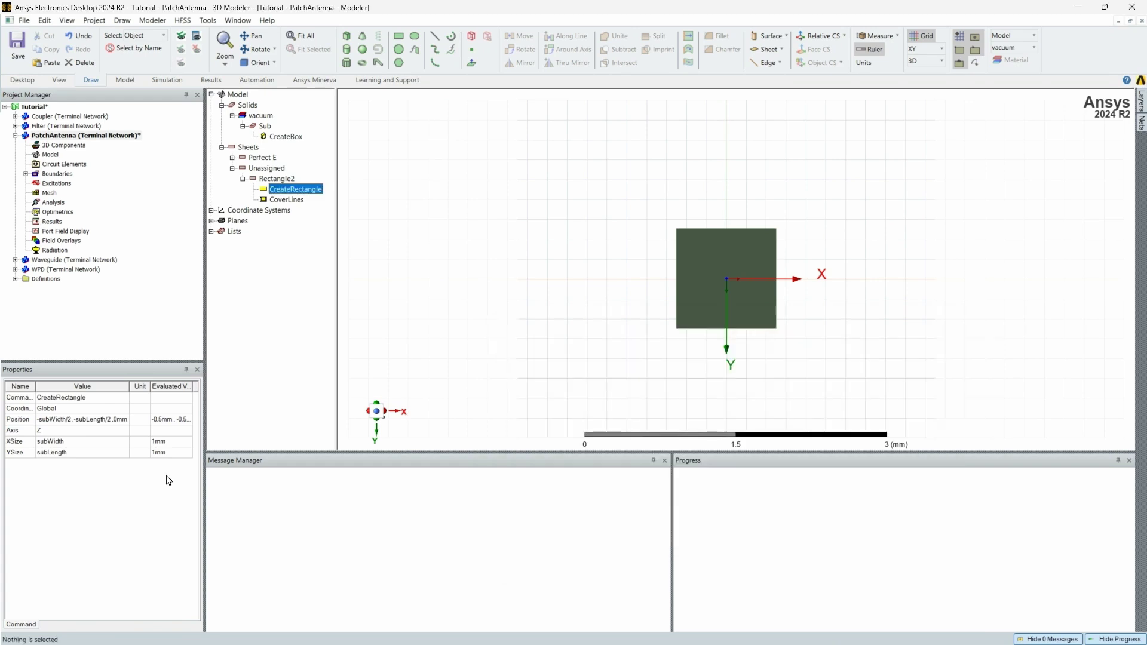
# Colour the Rectangle2 sheet magenta
pyautogui.click(276, 179)
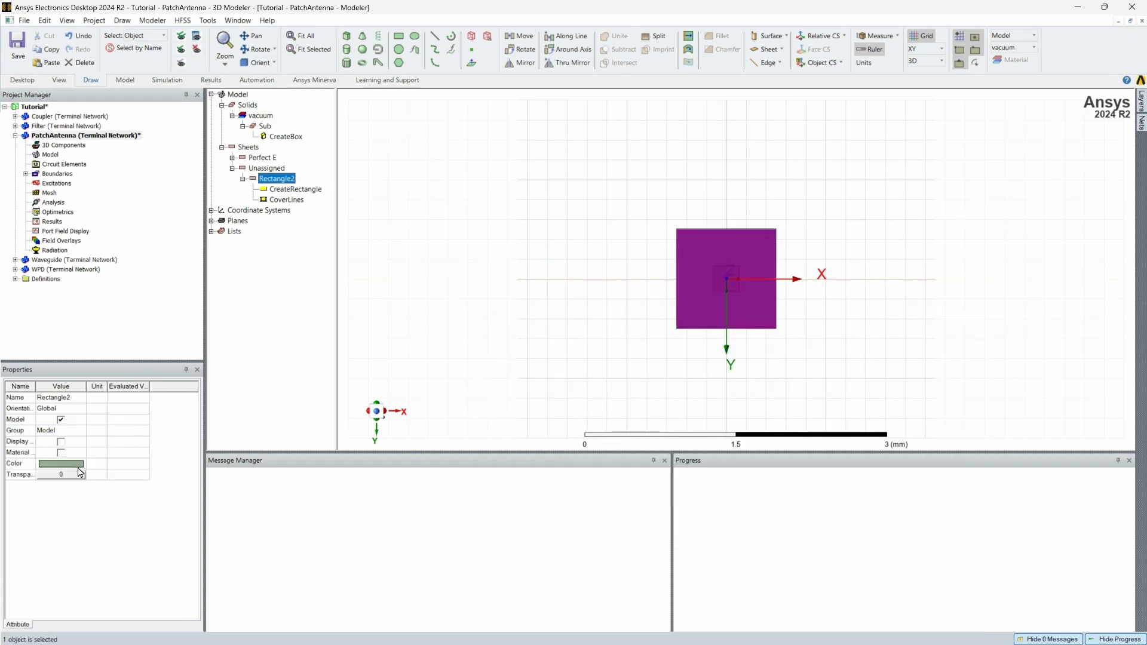
pyautogui.click(76, 465)
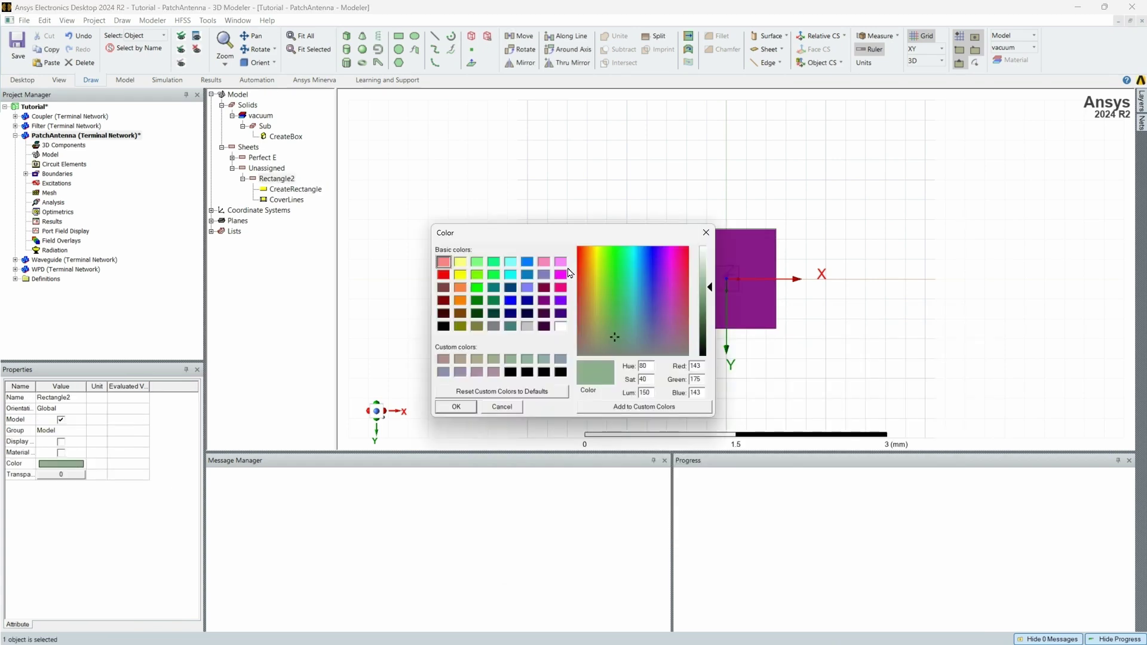
pyautogui.click(561, 274)
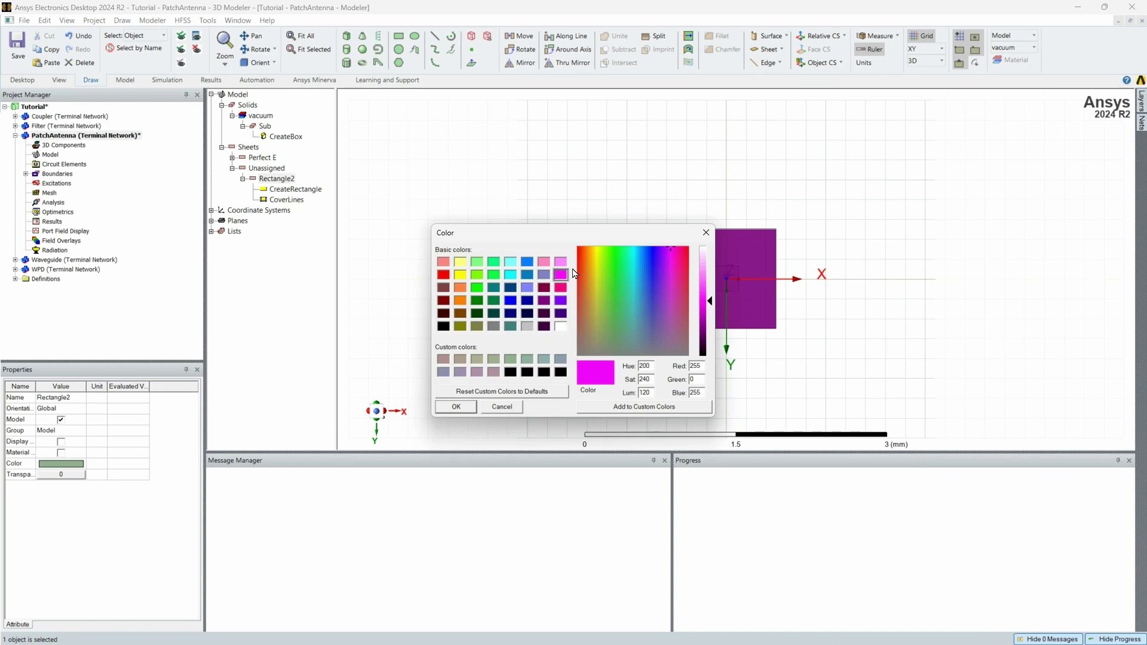
pyautogui.click(457, 407)
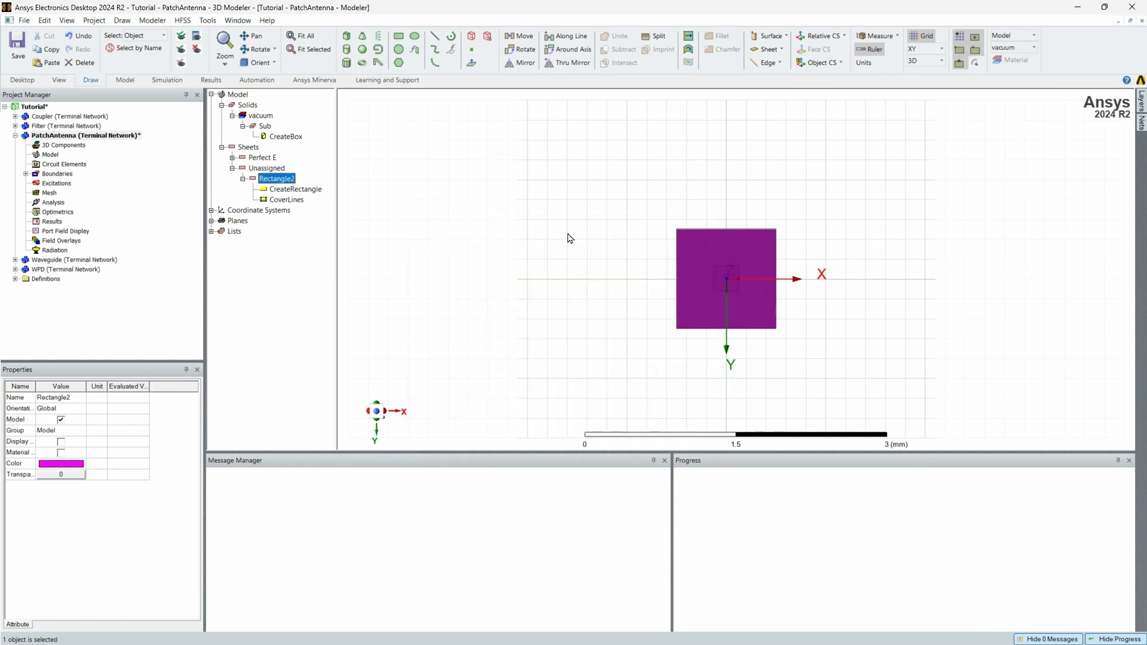
# Assign a Perfect E boundary to Rectangle2
pyautogui.rightClick(280, 182)
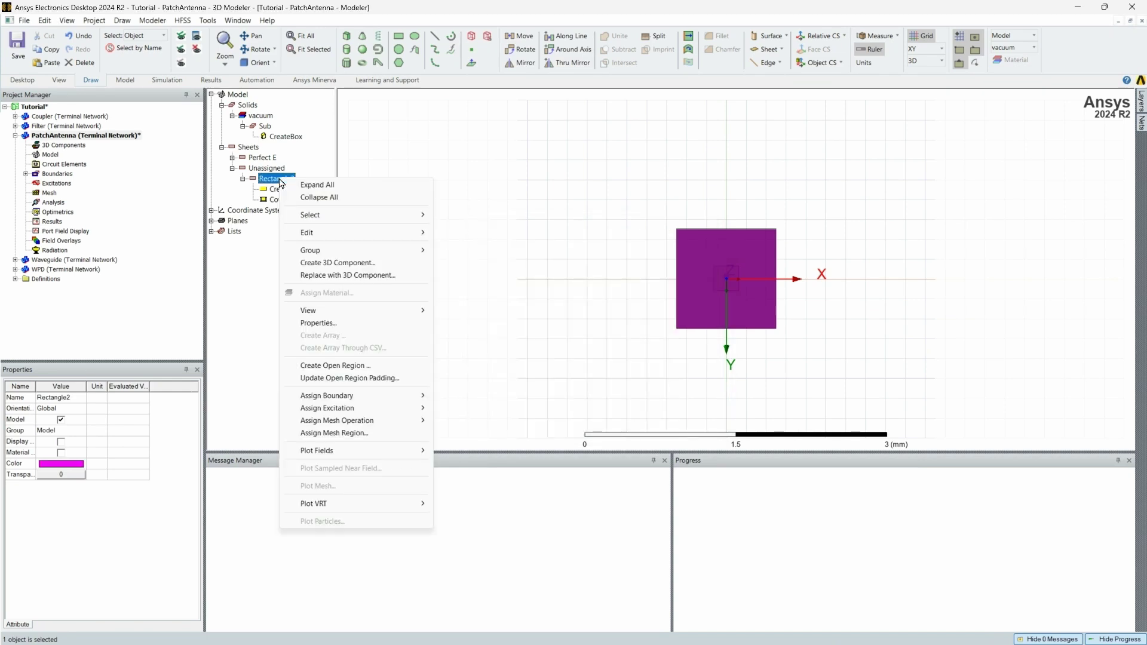
pyautogui.moveTo(361, 407)
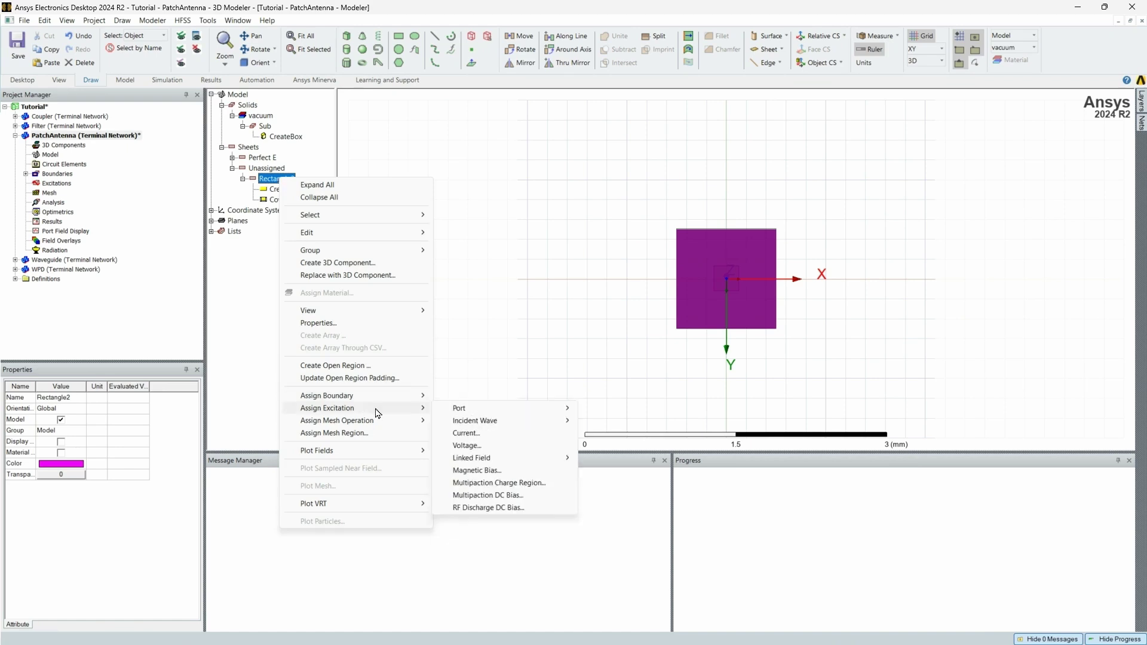
pyautogui.moveTo(418, 396)
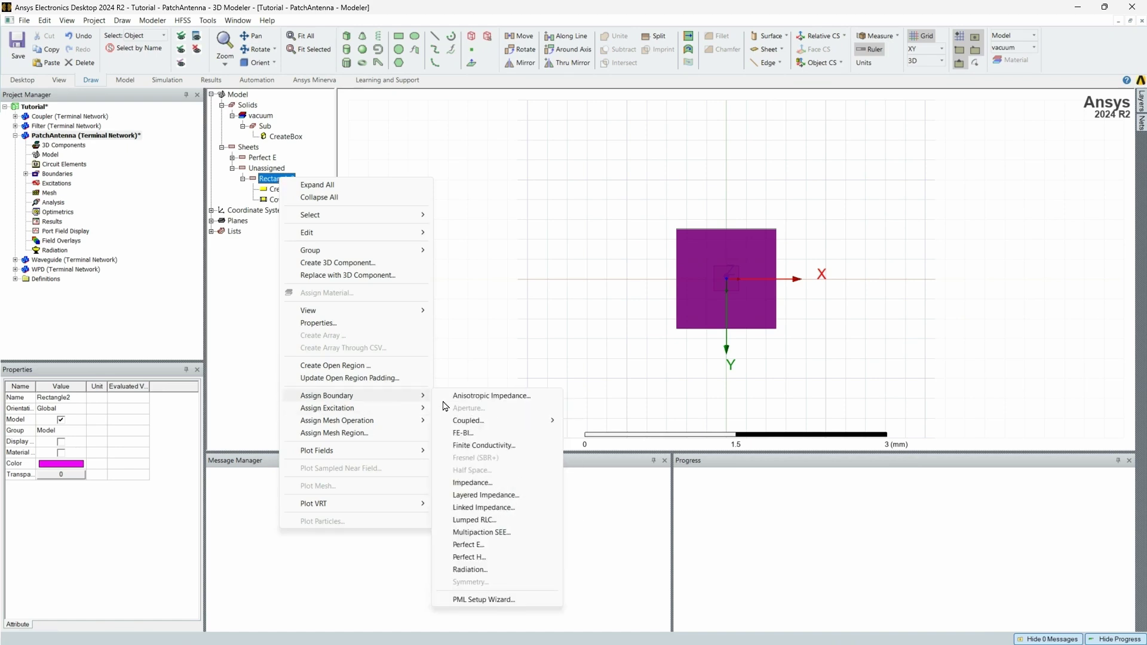
pyautogui.click(502, 547)
# Confirm the Perfect E boundary and rename its sheet Rectangle1 to Patch
pyautogui.press('Return')
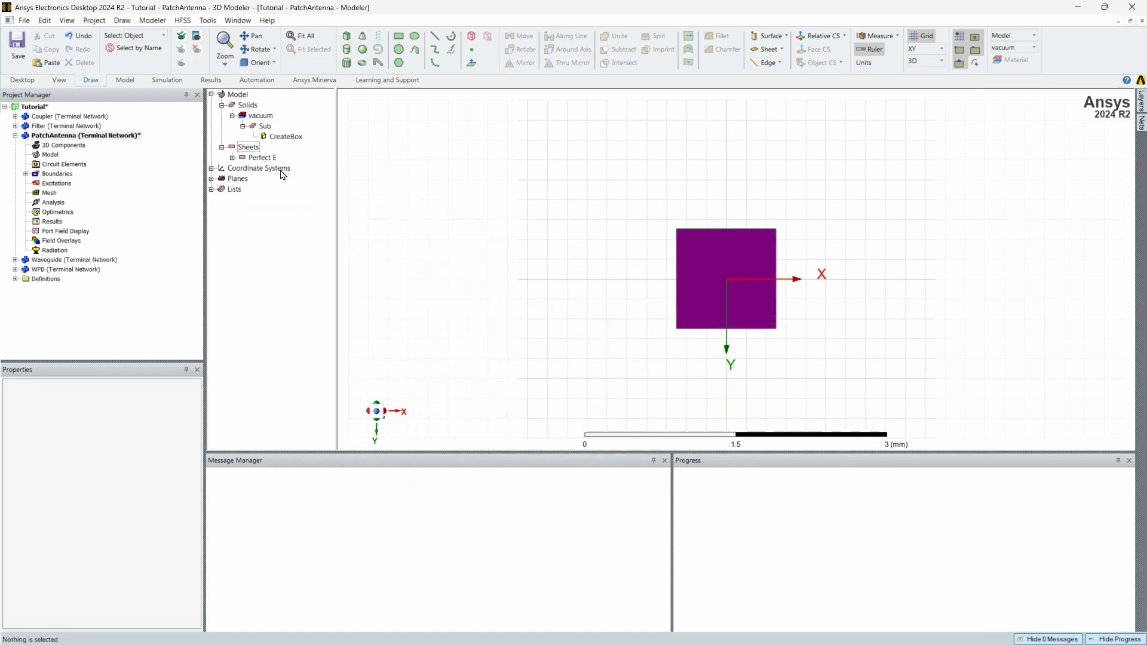
pyautogui.click(233, 157)
pyautogui.click(277, 168)
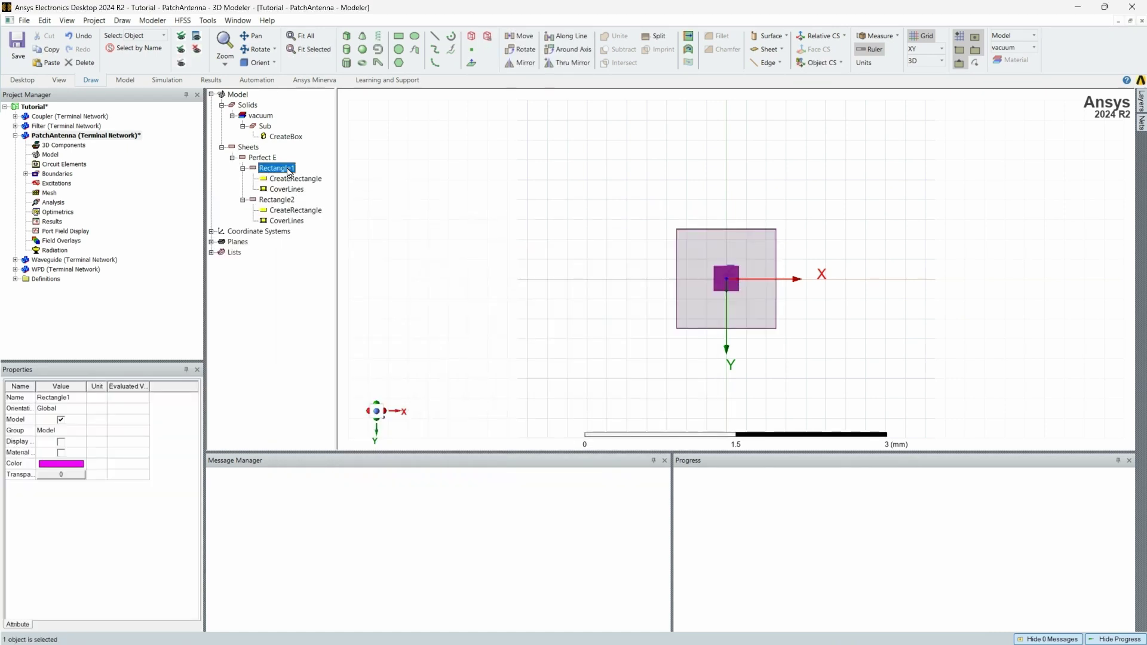
pyautogui.keyDown('alt'); pyautogui.moveTo(532, 246); pyautogui.dragTo(547, 361); pyautogui.keyUp('alt')
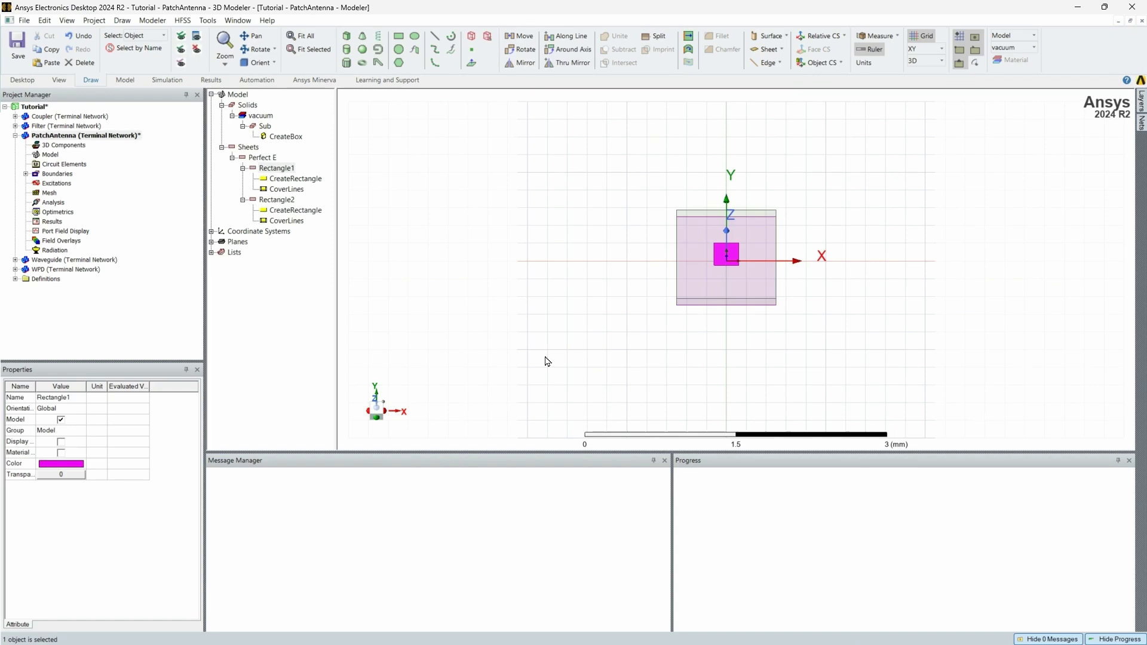
pyautogui.click(66, 399)
pyautogui.write('Patch')
pyautogui.press('Return')
# Rename the second Perfect E sheet, Rectangle2, to GND
pyautogui.click(276, 200)
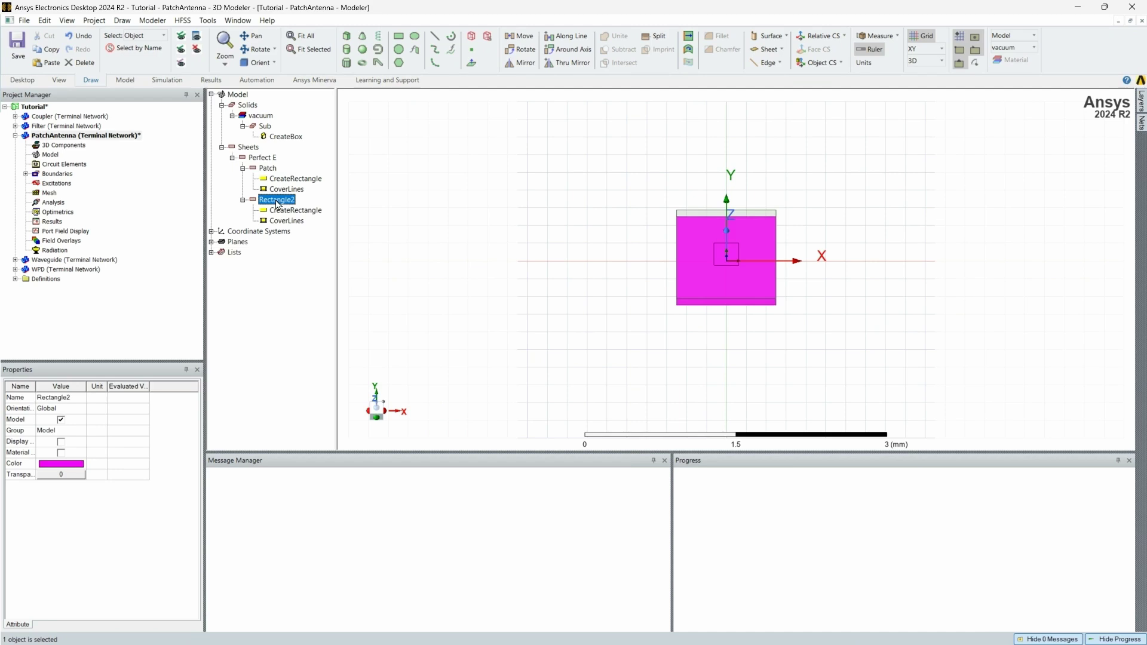
pyautogui.click(65, 398)
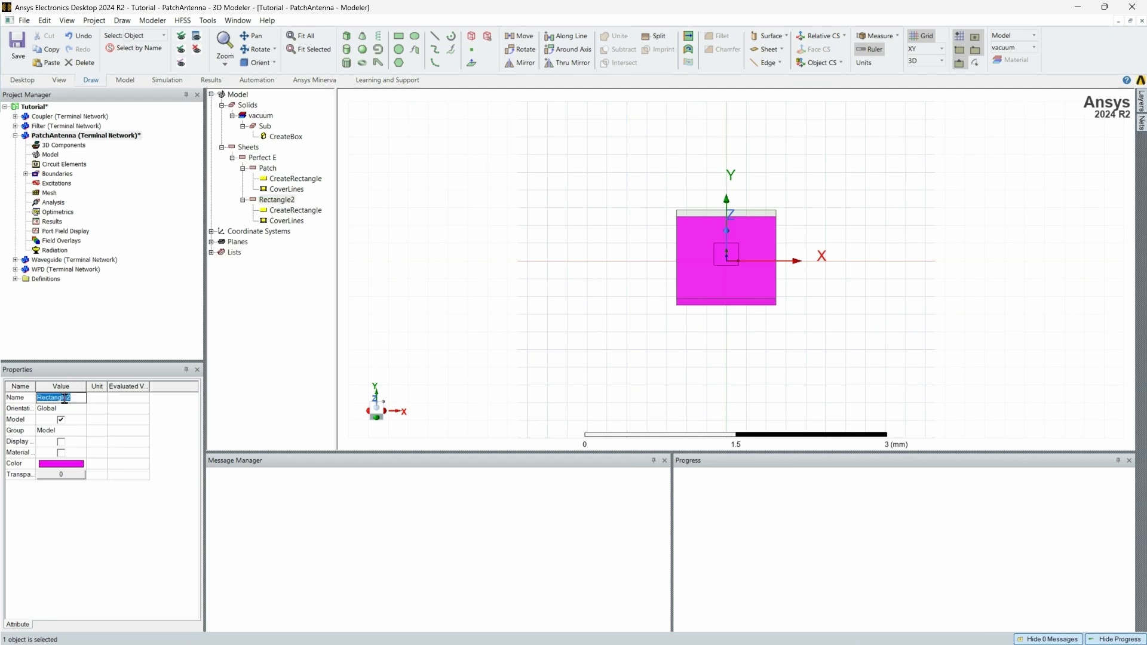
pyautogui.write('GND')
pyautogui.click(66, 405)
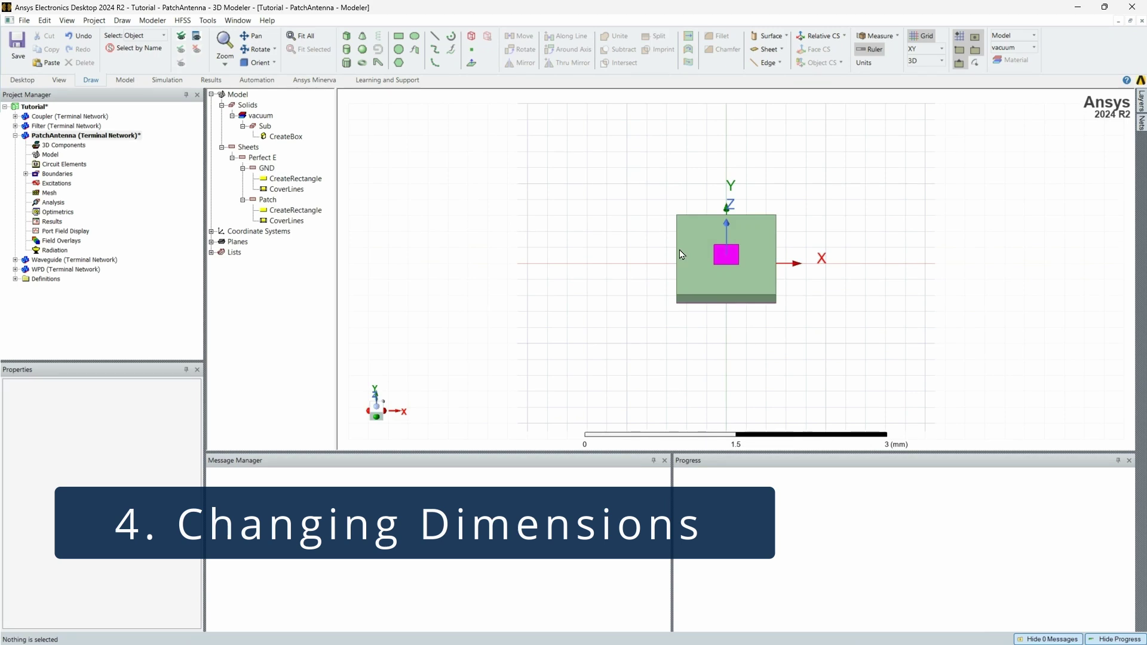
# Change the subWidth design variable to 2 mm and apply it to the model
pyautogui.keyDown('alt'); pyautogui.moveTo(760, 274); pyautogui.dragTo(858, 330); pyautogui.keyUp('alt')
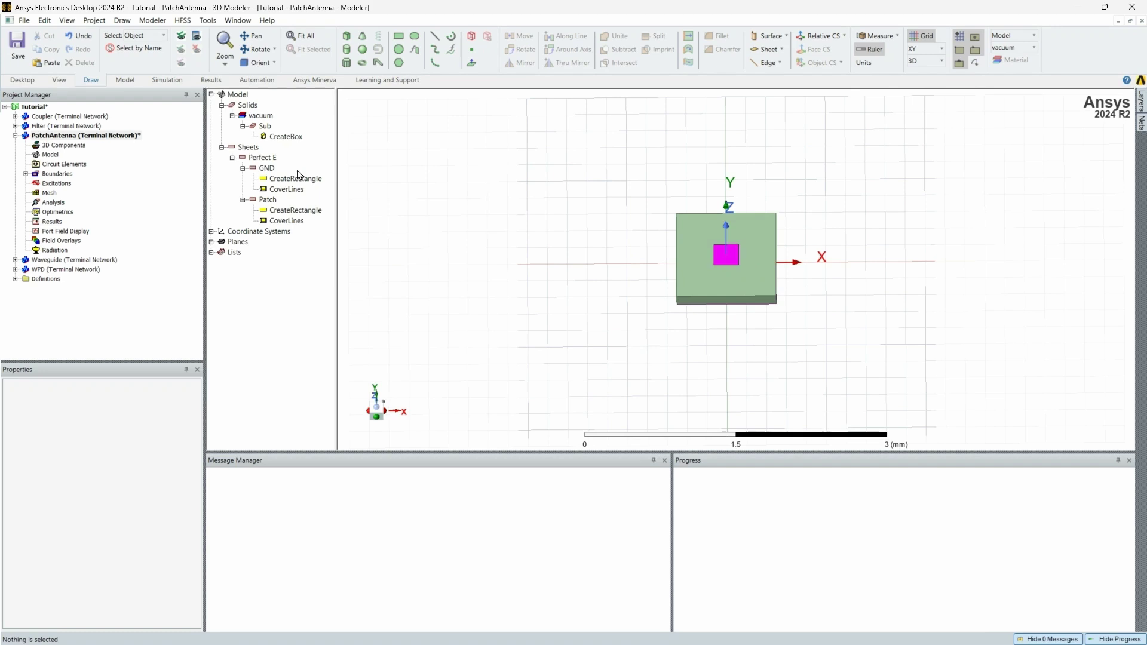
pyautogui.click(182, 20)
pyautogui.click(274, 326)
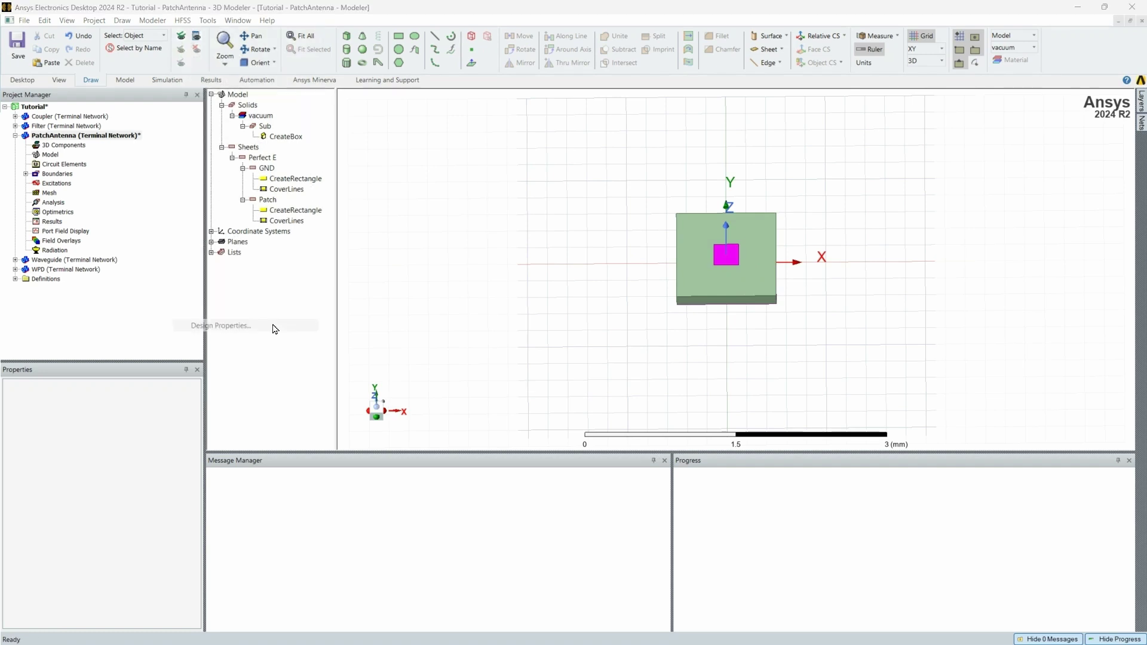
pyautogui.moveTo(647, 339); pyautogui.dragTo(589, 322)
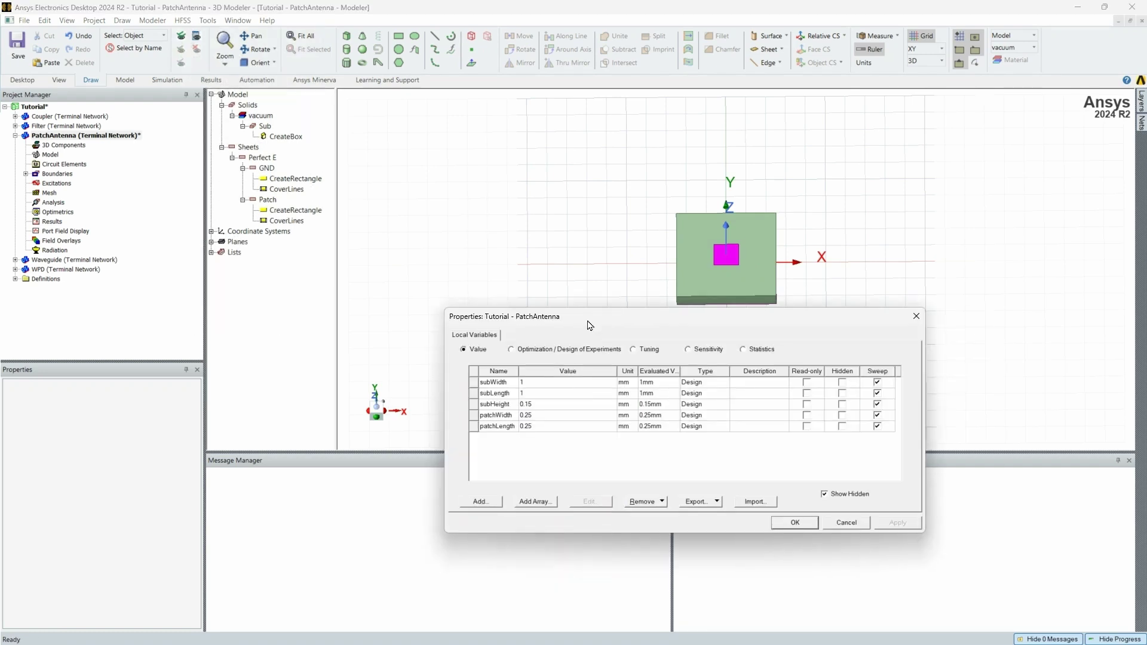
pyautogui.click(534, 383)
pyautogui.write('2')
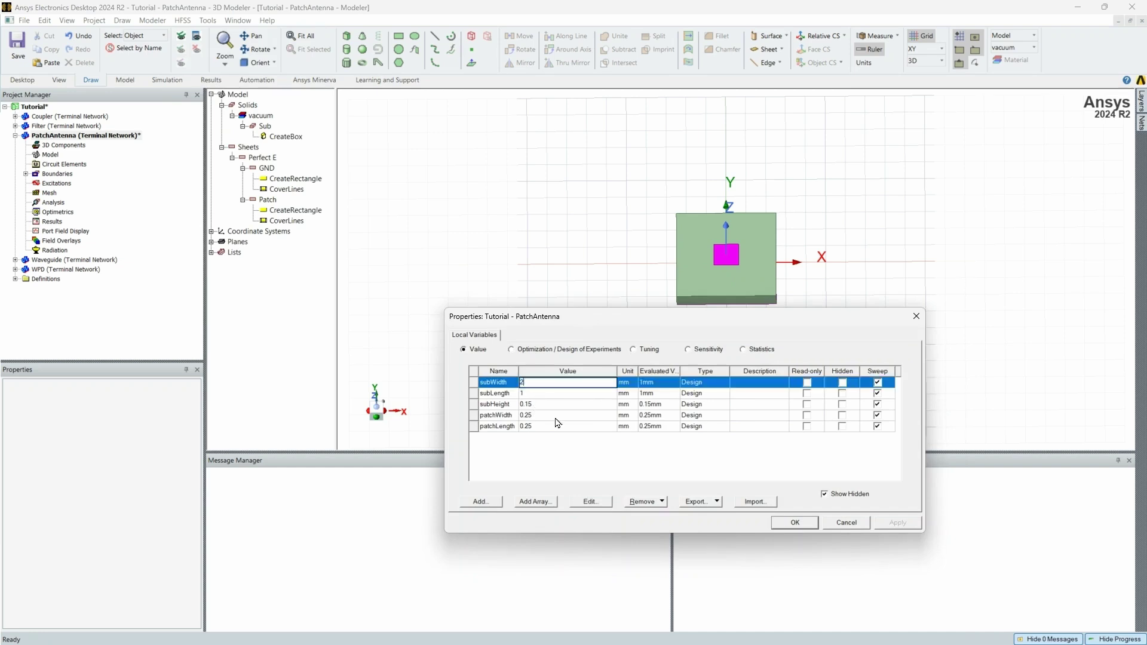
pyautogui.click(898, 523)
pyautogui.click(899, 525)
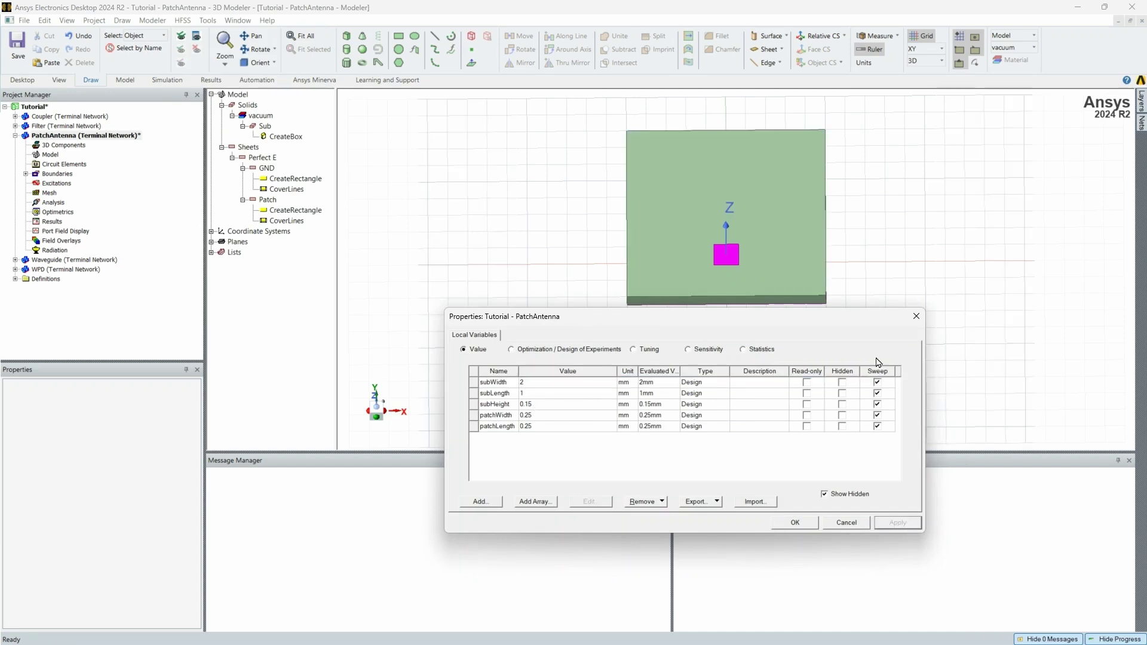
pyautogui.click(916, 317)
pyautogui.keyDown('alt'); pyautogui.moveTo(884, 325); pyautogui.dragTo(854, 297); pyautogui.keyUp('alt')
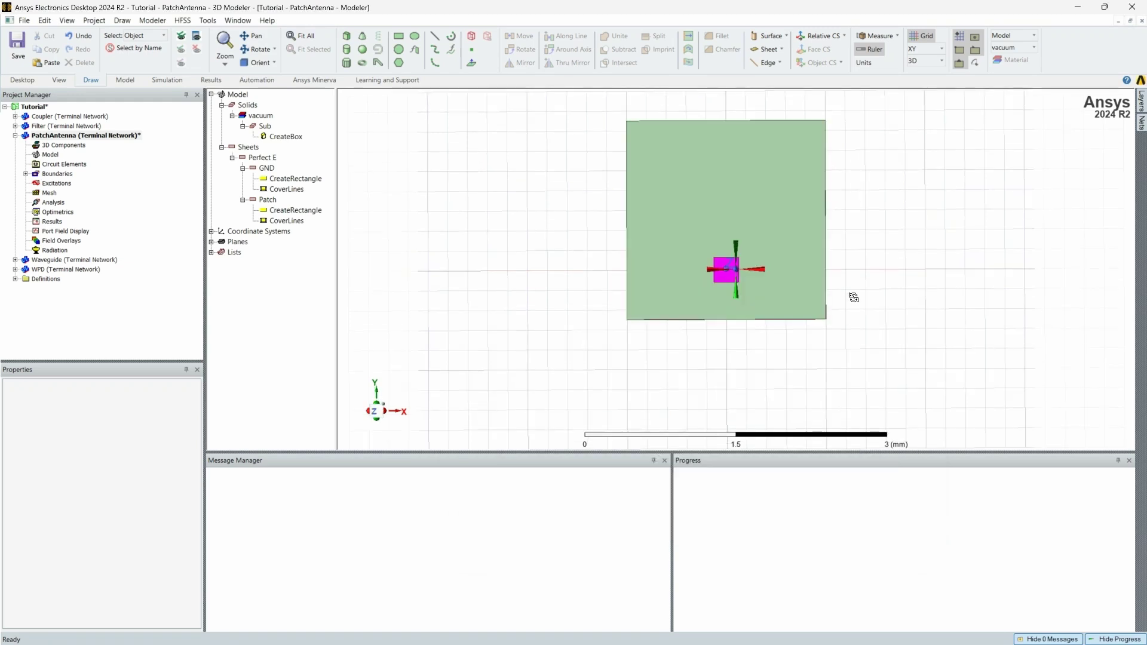
# Set the substrate CreateBox YSize to subLength, giving a 2 mm by 1 mm substrate
pyautogui.doubleClick(286, 136)
pyautogui.click(609, 412)
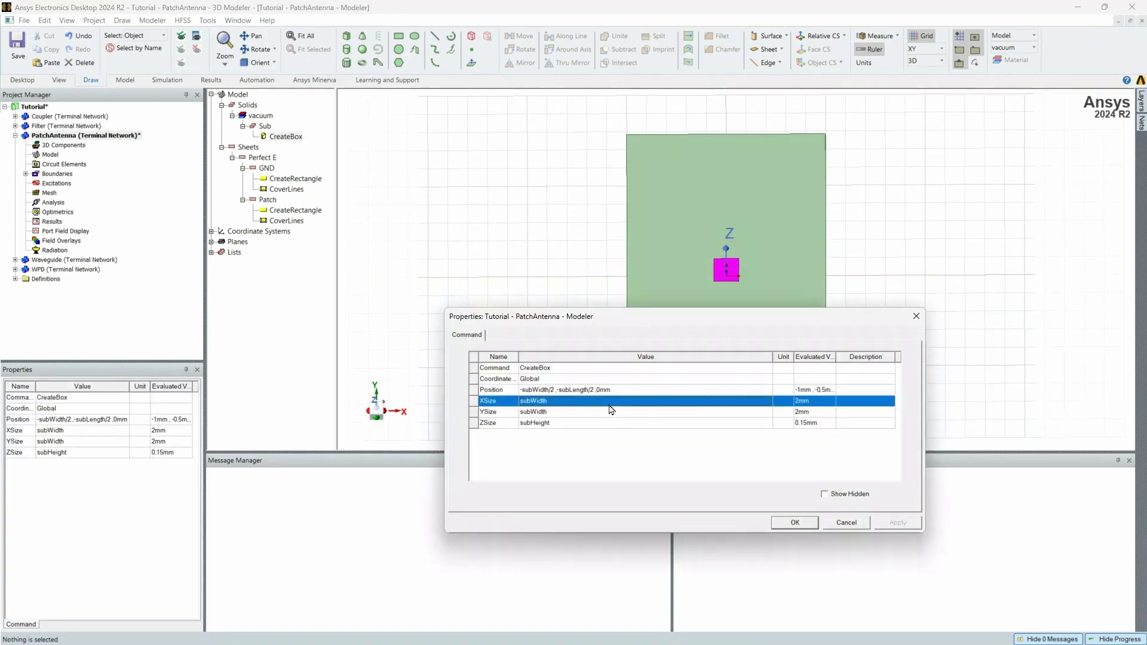
pyautogui.click(593, 412)
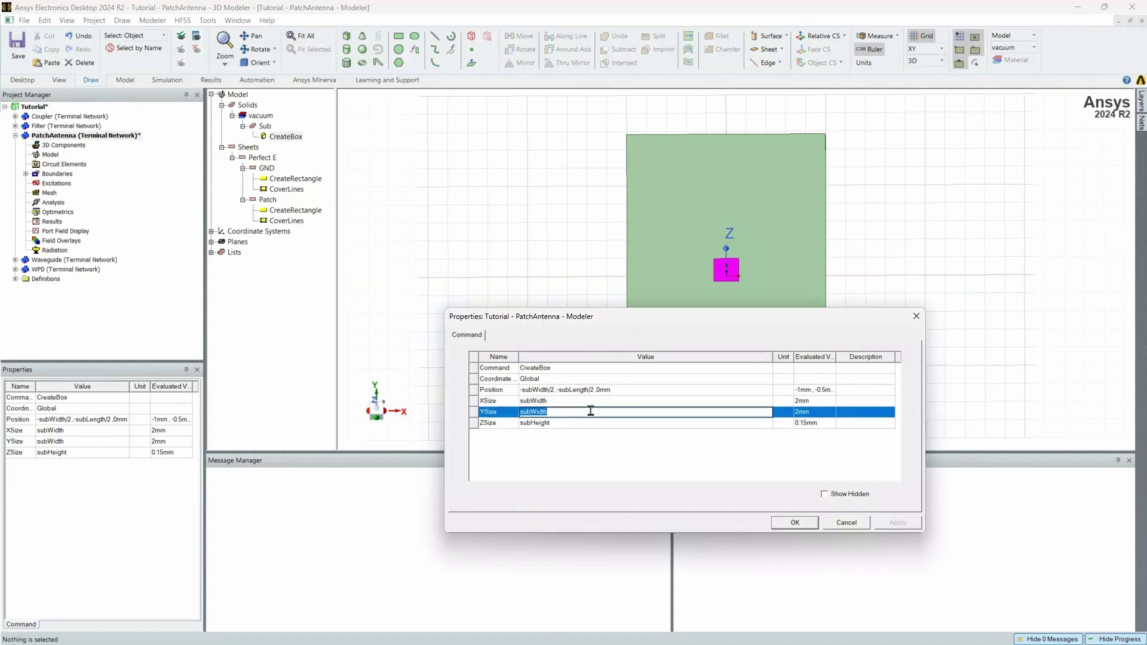
pyautogui.write('subLength')
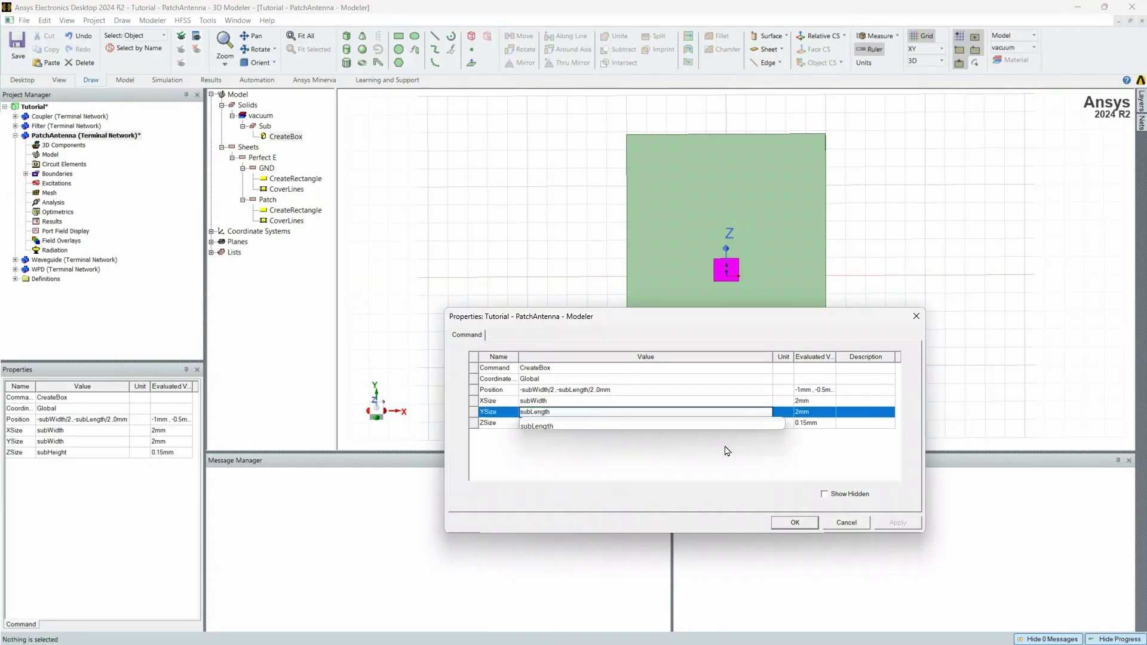
pyautogui.click(583, 426)
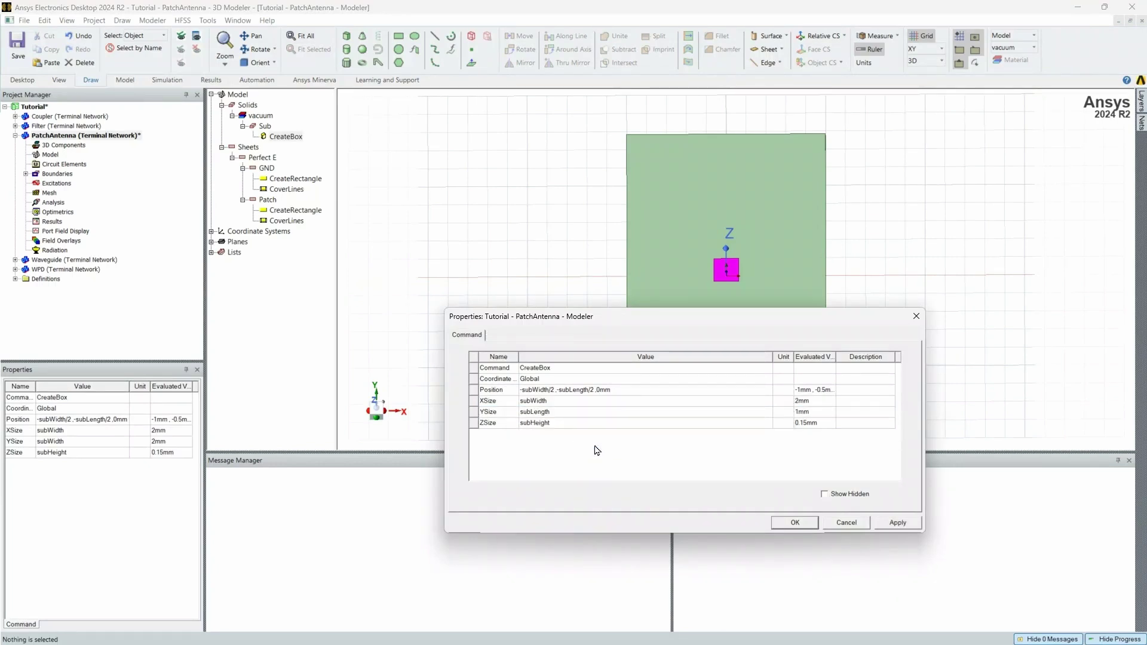
pyautogui.click(892, 530)
pyautogui.click(794, 522)
pyautogui.keyDown('alt'); pyautogui.moveTo(814, 325); pyautogui.dragTo(760, 190); pyautogui.keyUp('alt')
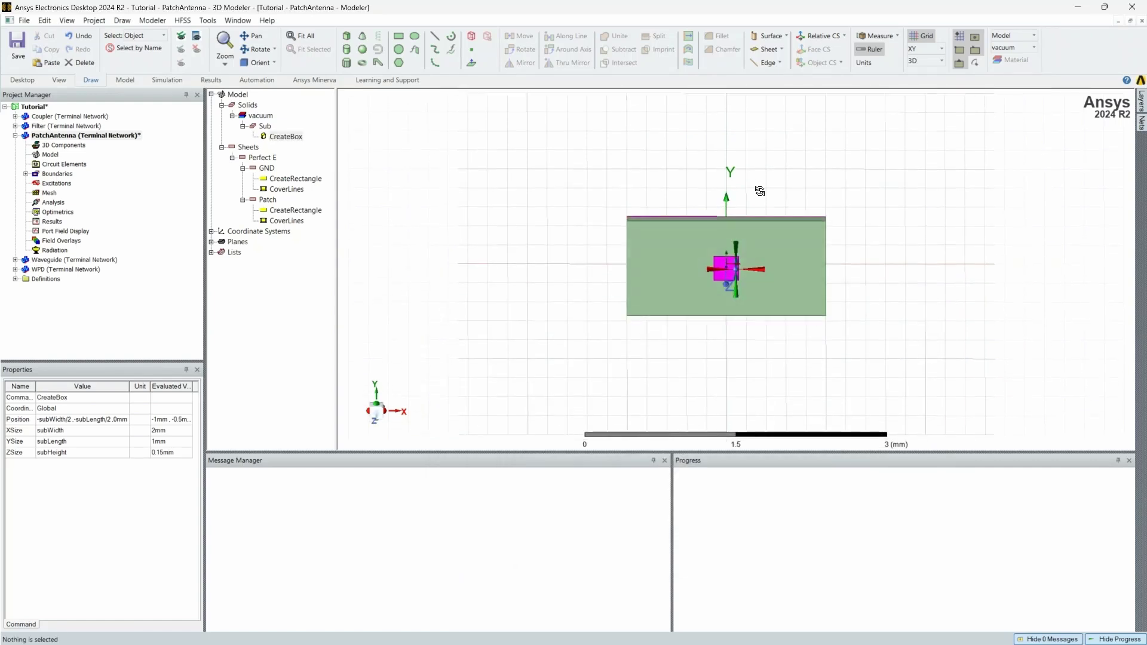
pyautogui.keyDown('alt'); pyautogui.moveTo(815, 348); pyautogui.dragTo(786, 327); pyautogui.keyUp('alt')
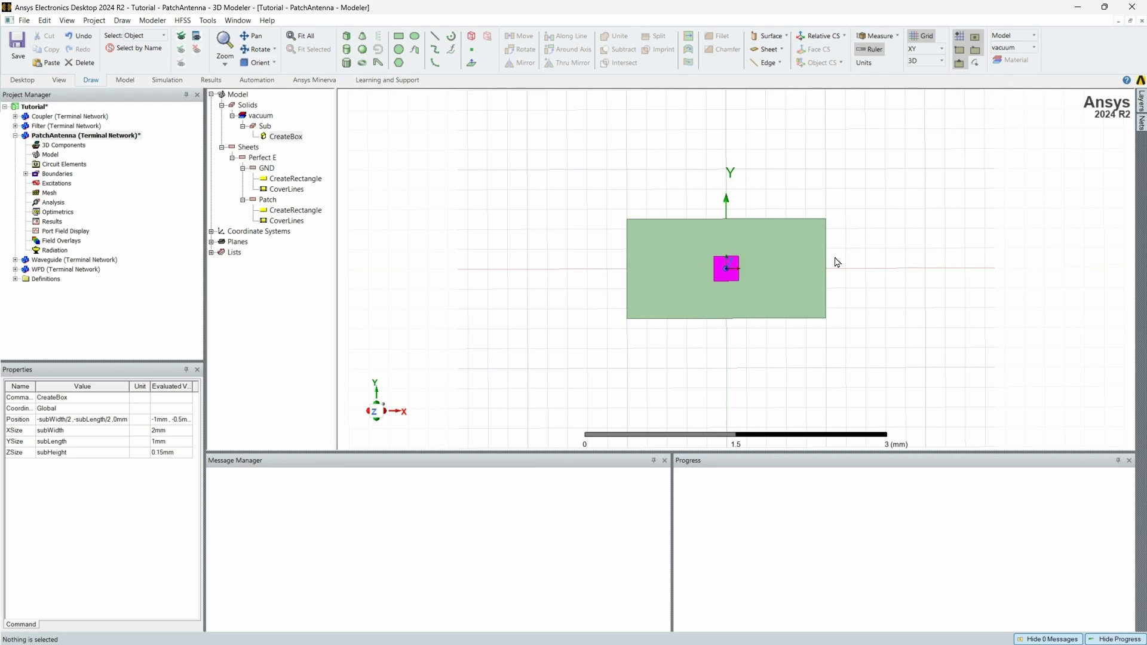
pyautogui.keyDown('alt'); pyautogui.moveTo(836, 342); pyautogui.dragTo(860, 299); pyautogui.keyUp('alt')
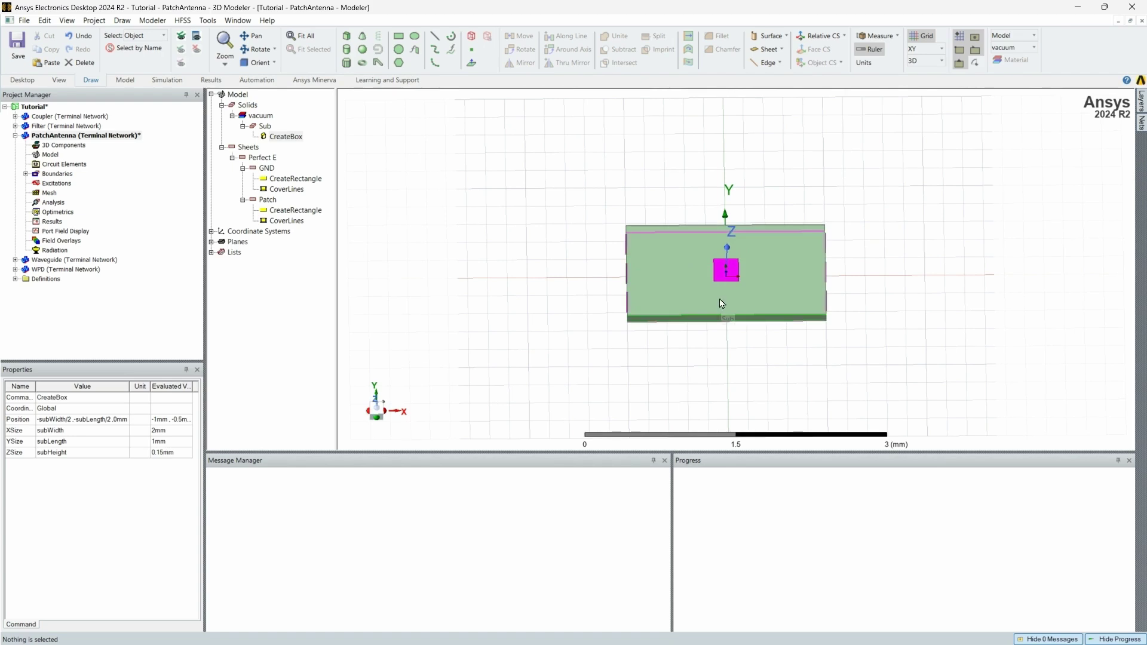
# Assign Rogers RO4350 (tm) as the material of the Sub substrate
pyautogui.click(265, 126)
pyautogui.rightClick(264, 126)
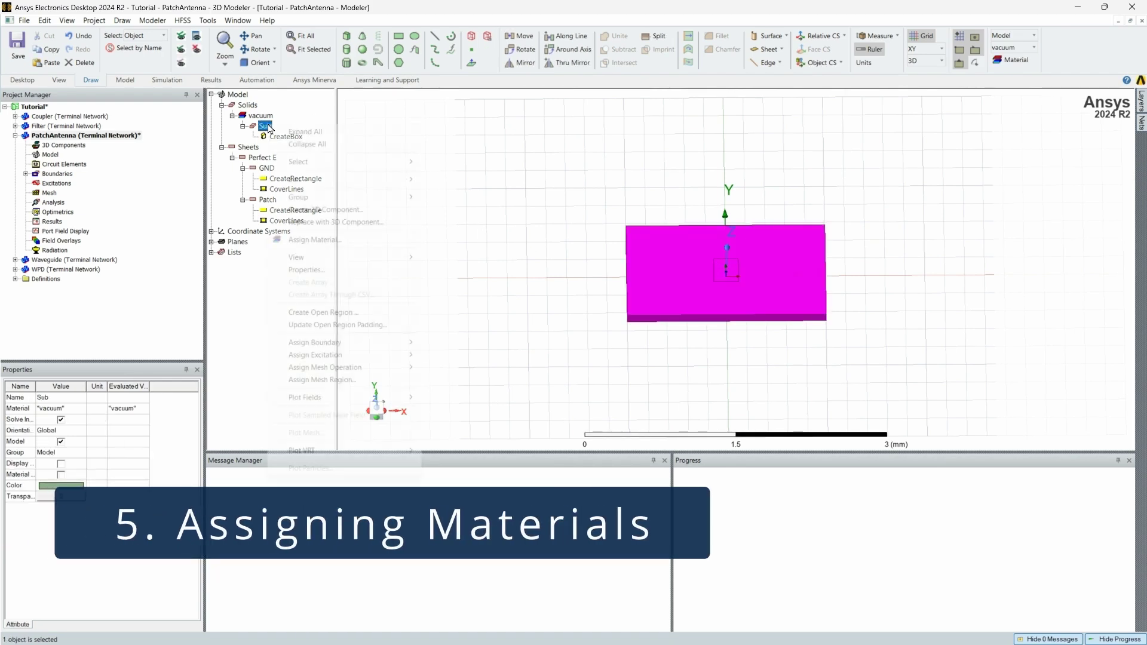
pyautogui.click(314, 240)
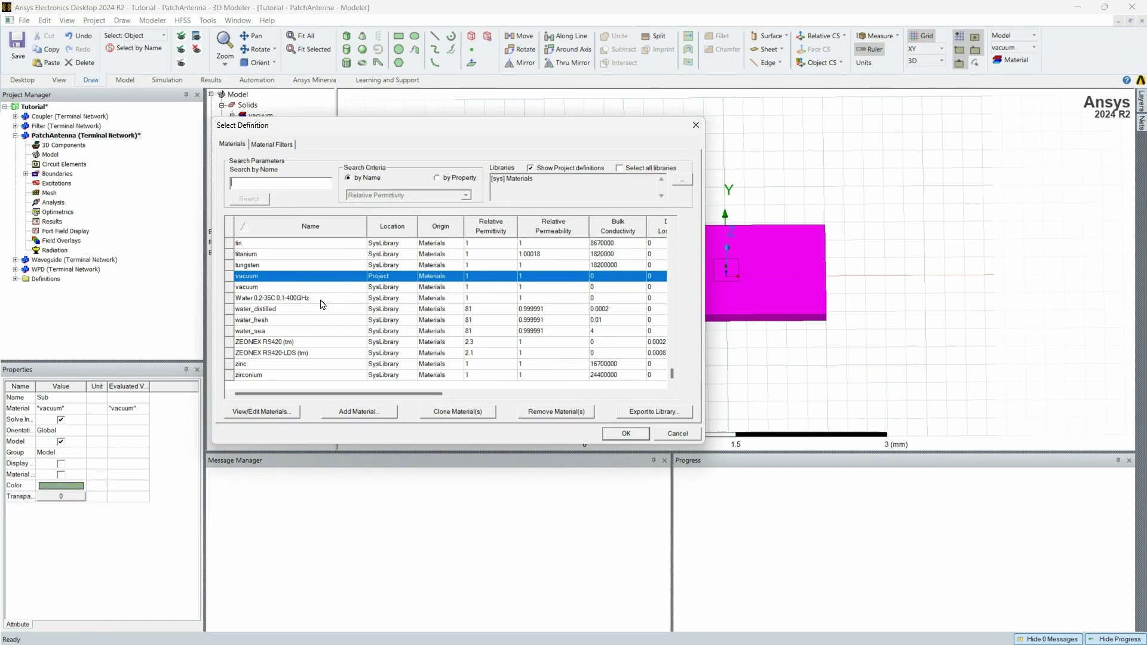
pyautogui.click(350, 414)
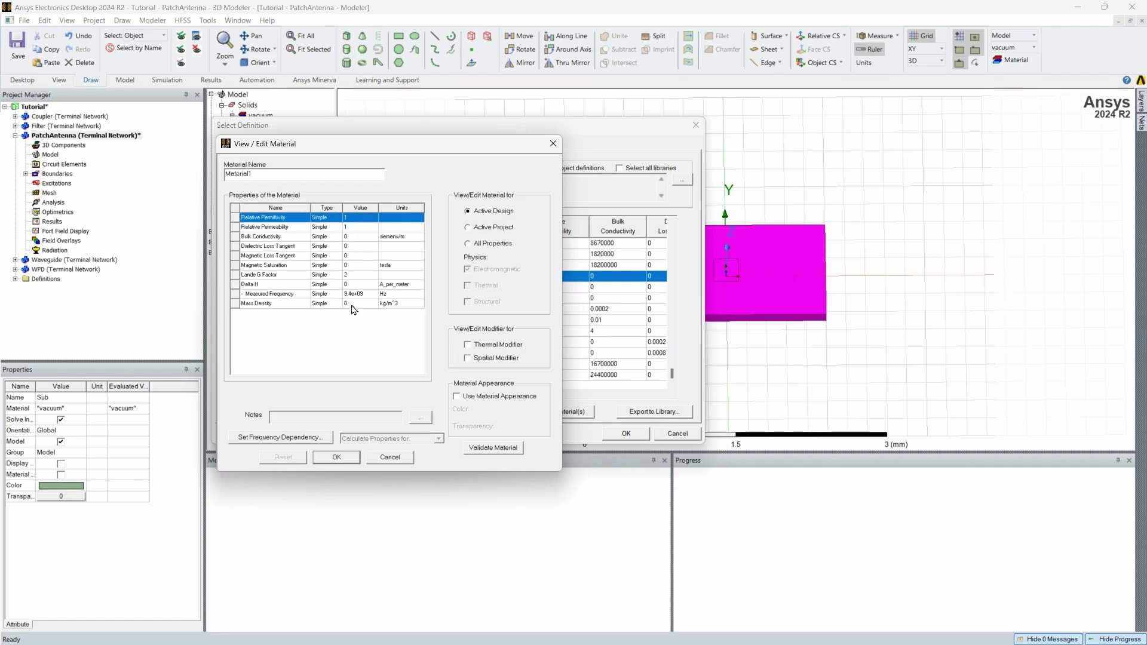
pyautogui.click(390, 457)
pyautogui.scroll(5, 345, 328)
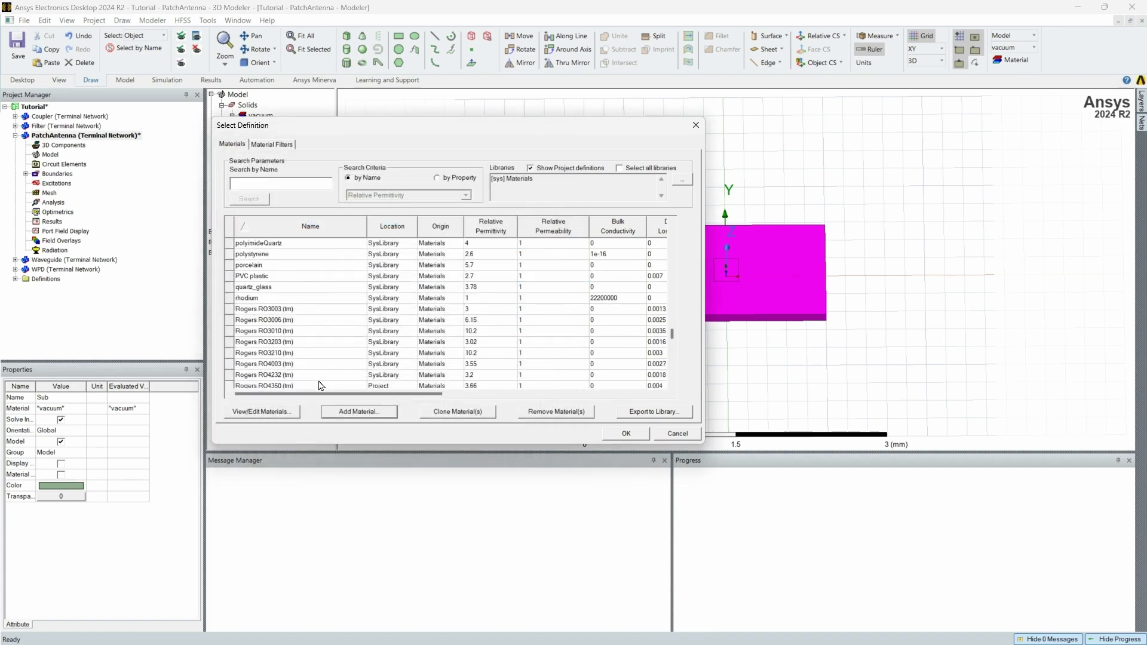
pyautogui.moveTo(321, 386); pyautogui.dragTo(302, 345)
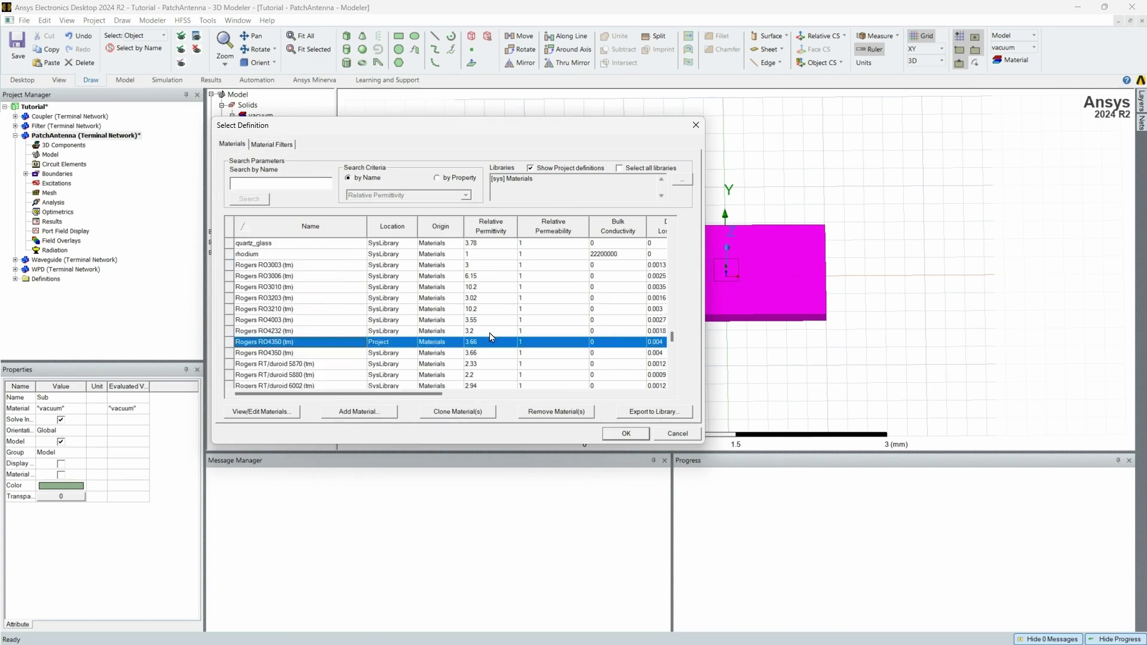
pyautogui.click(626, 434)
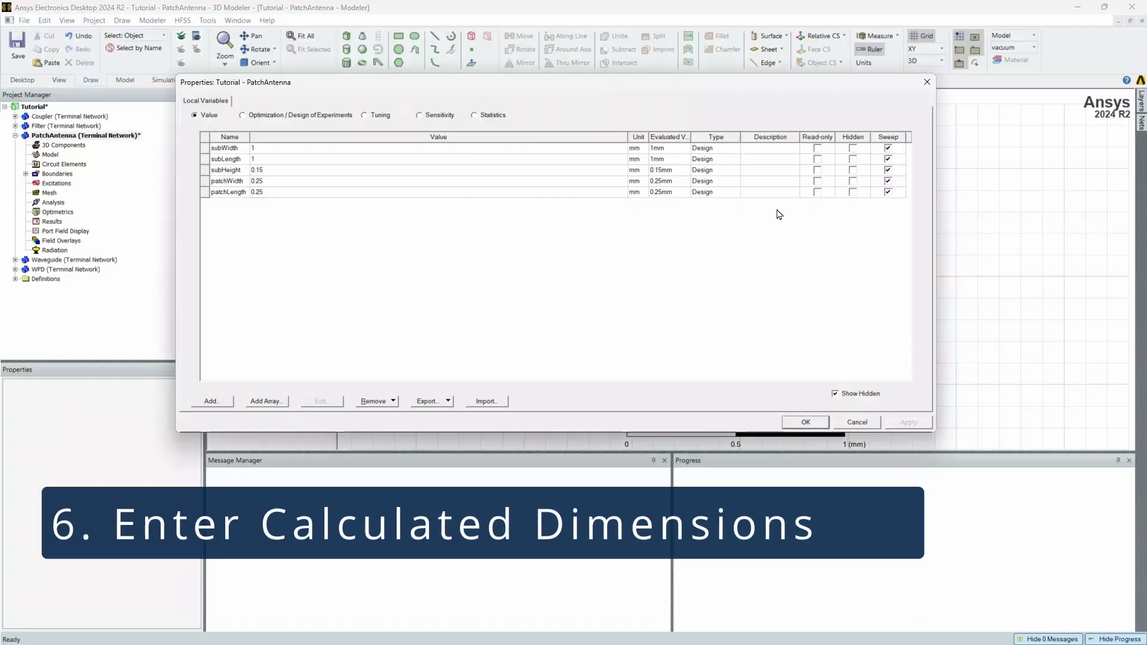
# Set patchLength to 7.81 and patchWidth to 9.83 in the design variables
pyautogui.moveTo(632, 94); pyautogui.dragTo(772, 219)
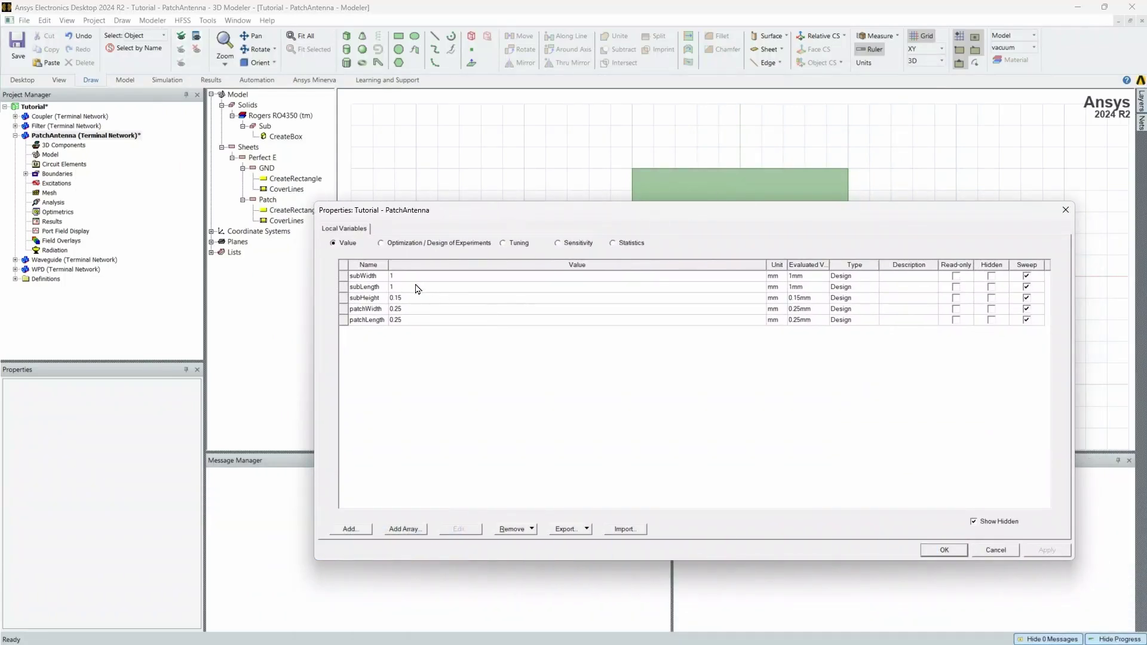
pyautogui.moveTo(543, 214); pyautogui.dragTo(550, 175)
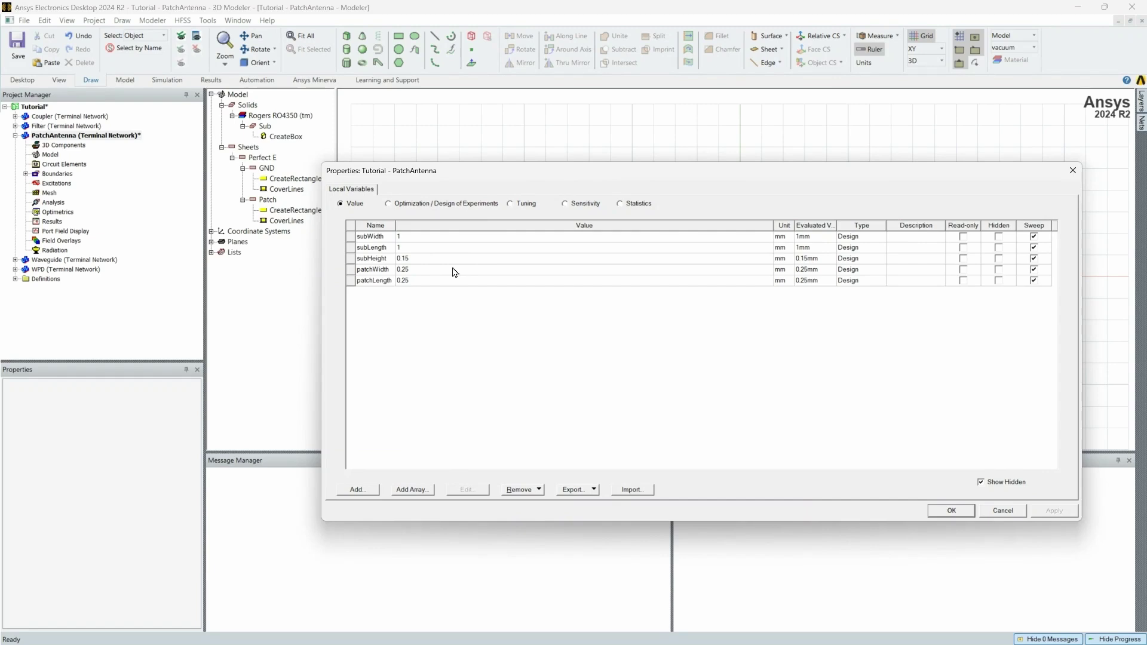
pyautogui.click(418, 280)
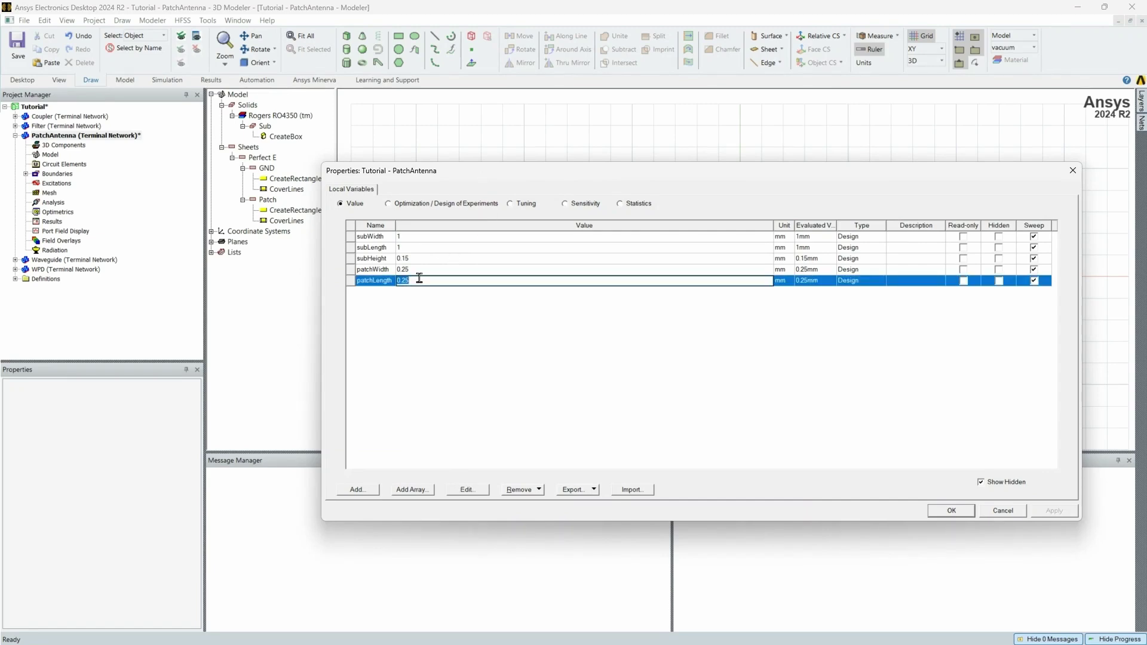
pyautogui.press('BackSpace')
pyautogui.write('7.81')
pyautogui.click(426, 267)
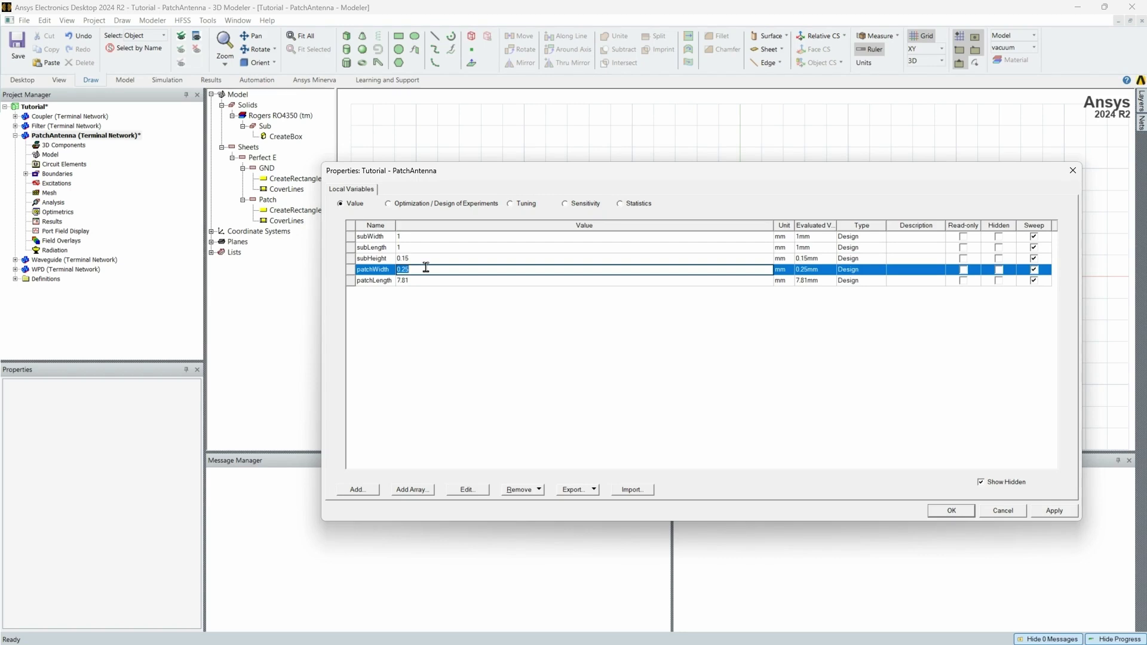
pyautogui.write('9.83')
pyautogui.click(410, 237)
# Set subWidth and subLength to 20 mm, apply, and fit the whole model in view
pyautogui.click(410, 237)
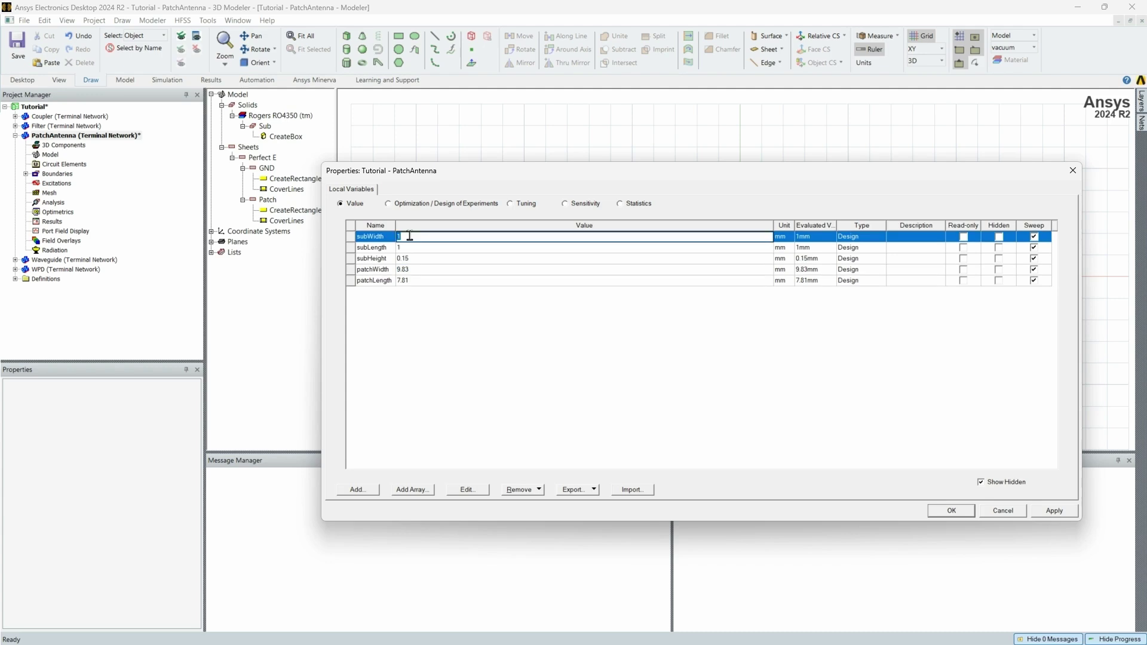
pyautogui.write('20')
pyautogui.click(404, 249)
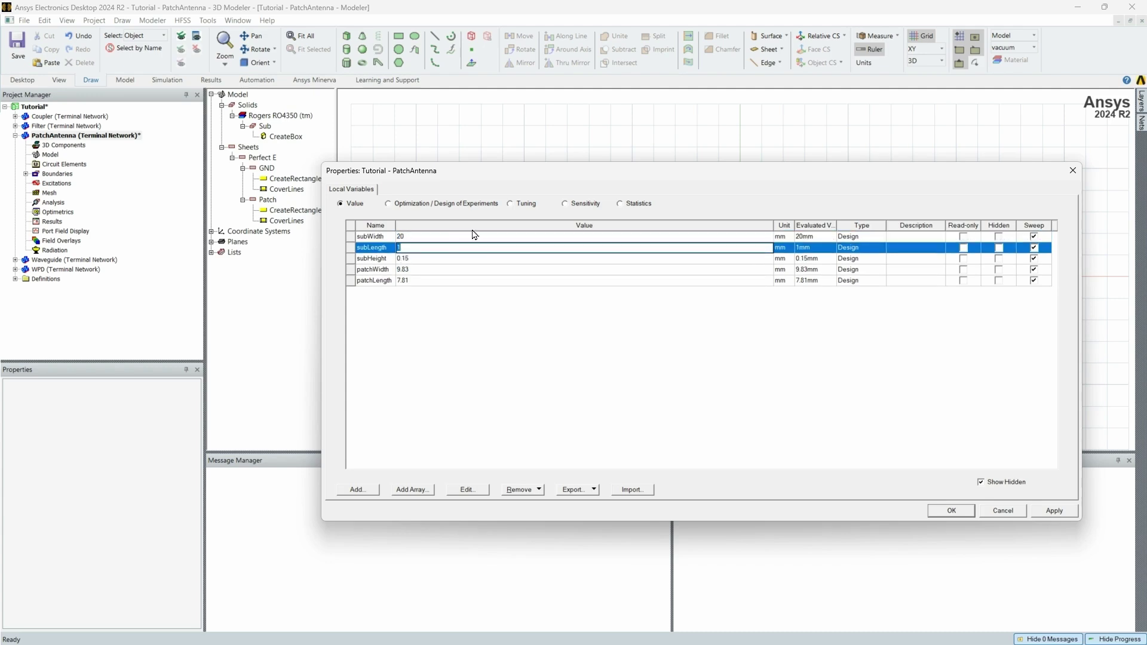
pyautogui.write('20')
pyautogui.click(515, 304)
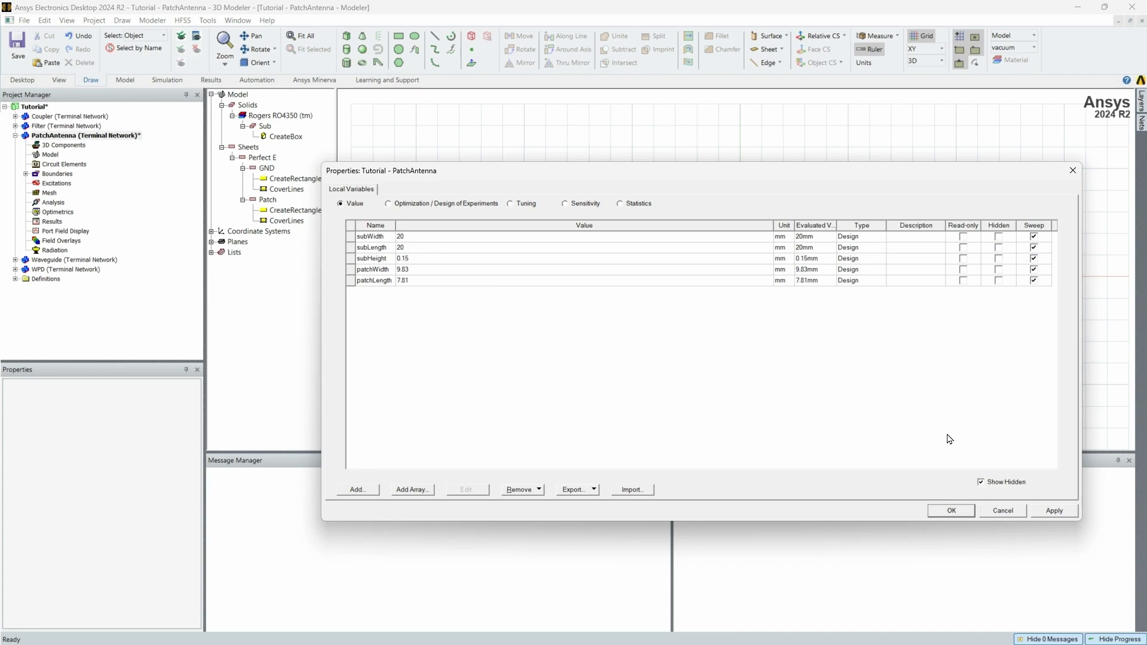
pyautogui.click(1075, 515)
pyautogui.click(968, 511)
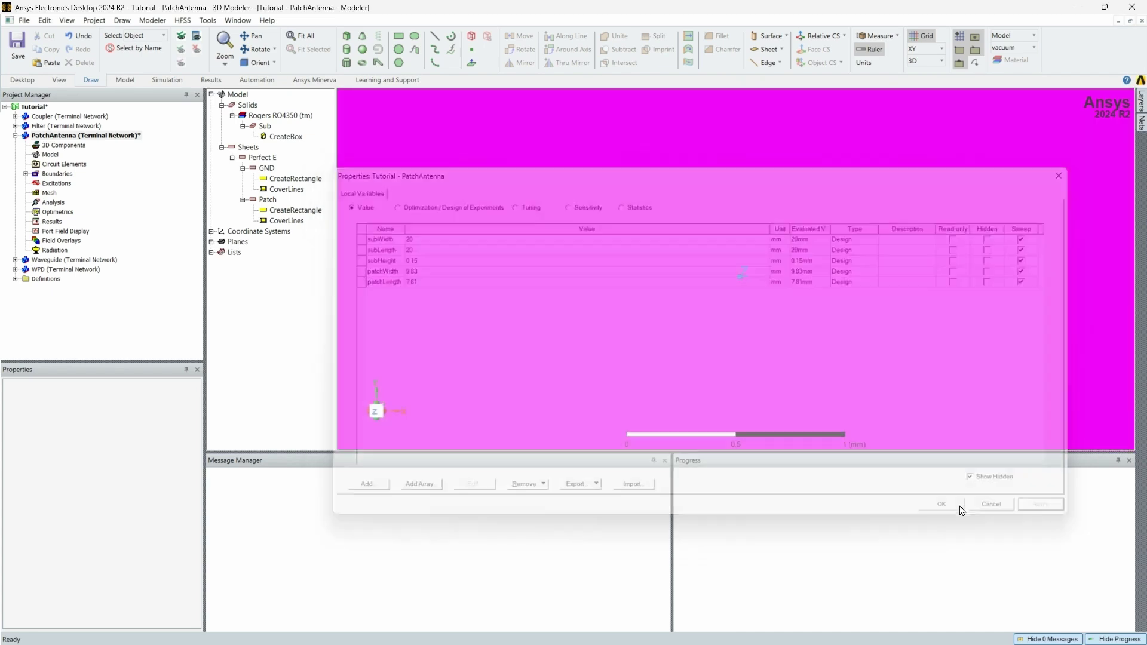
pyautogui.click(302, 39)
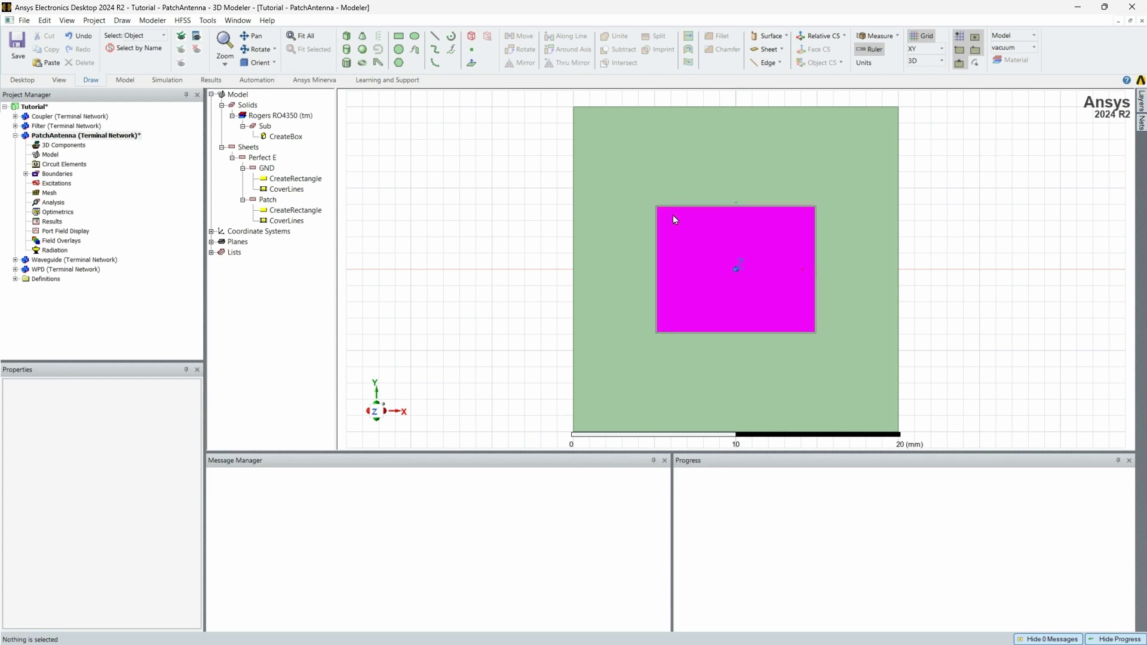
# Draw a new rectangle sheet just below the patch
pyautogui.click(877, 36)
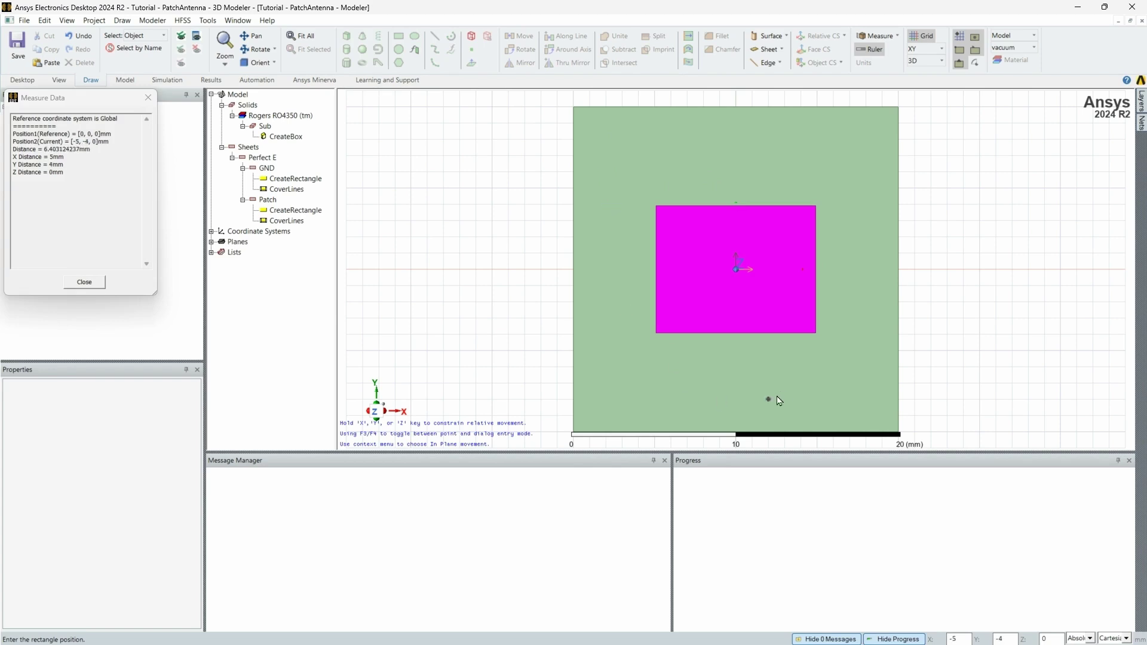
pyautogui.click(753, 384)
pyautogui.click(867, 417)
pyautogui.press('Escape')
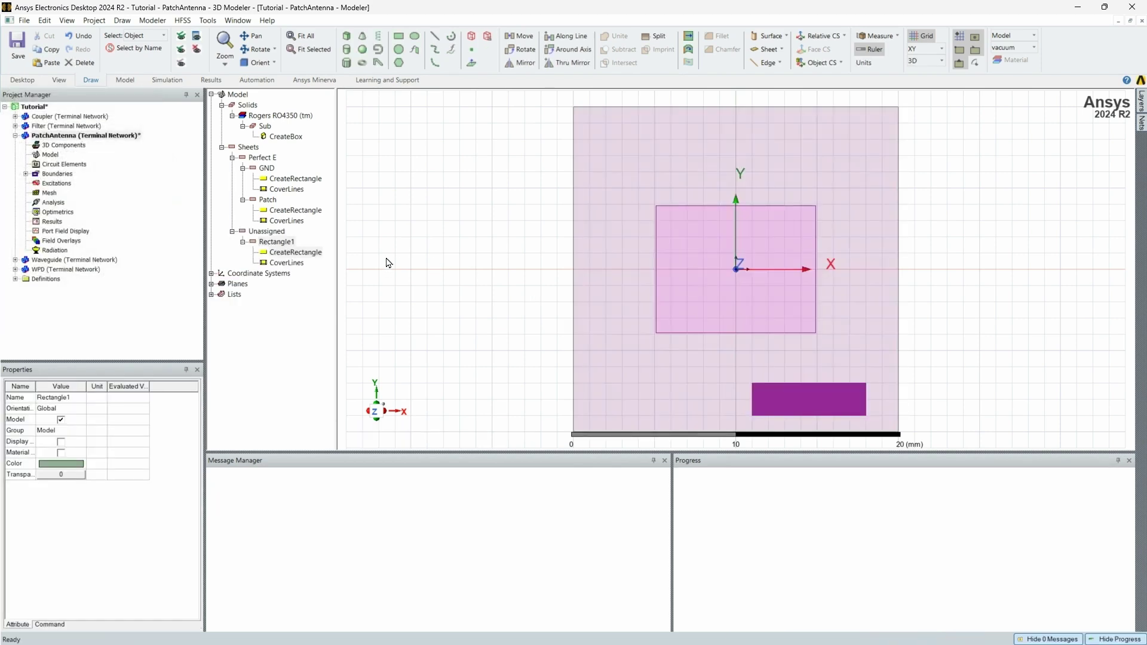
pyautogui.click(288, 254)
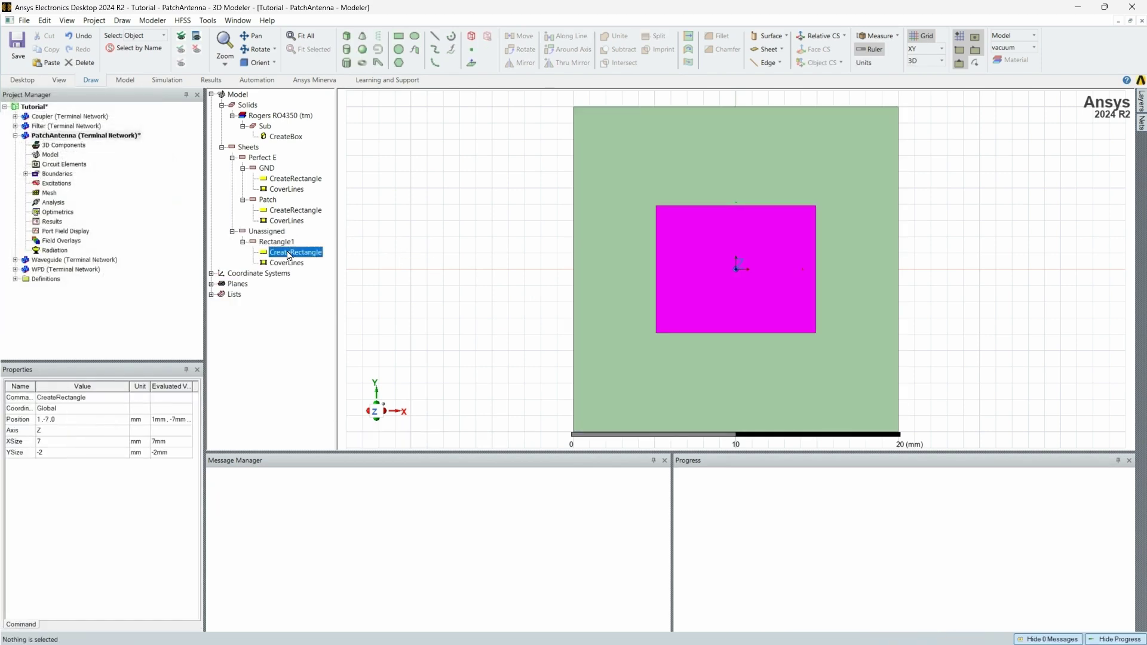
pyautogui.doubleClick(287, 253)
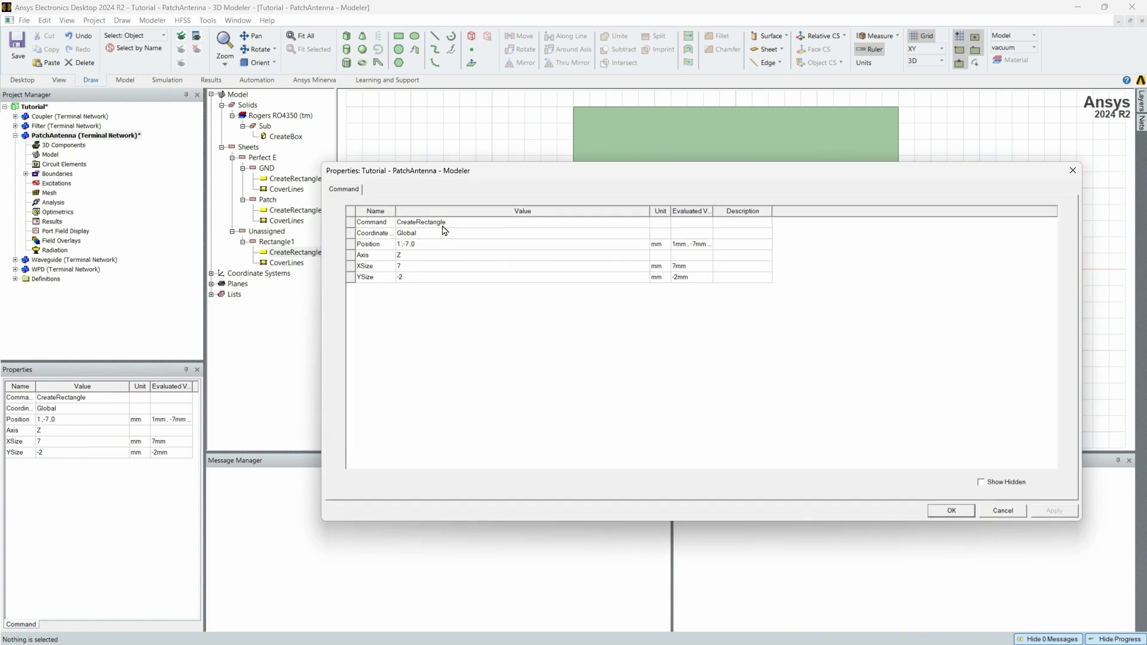
pyautogui.click(443, 227)
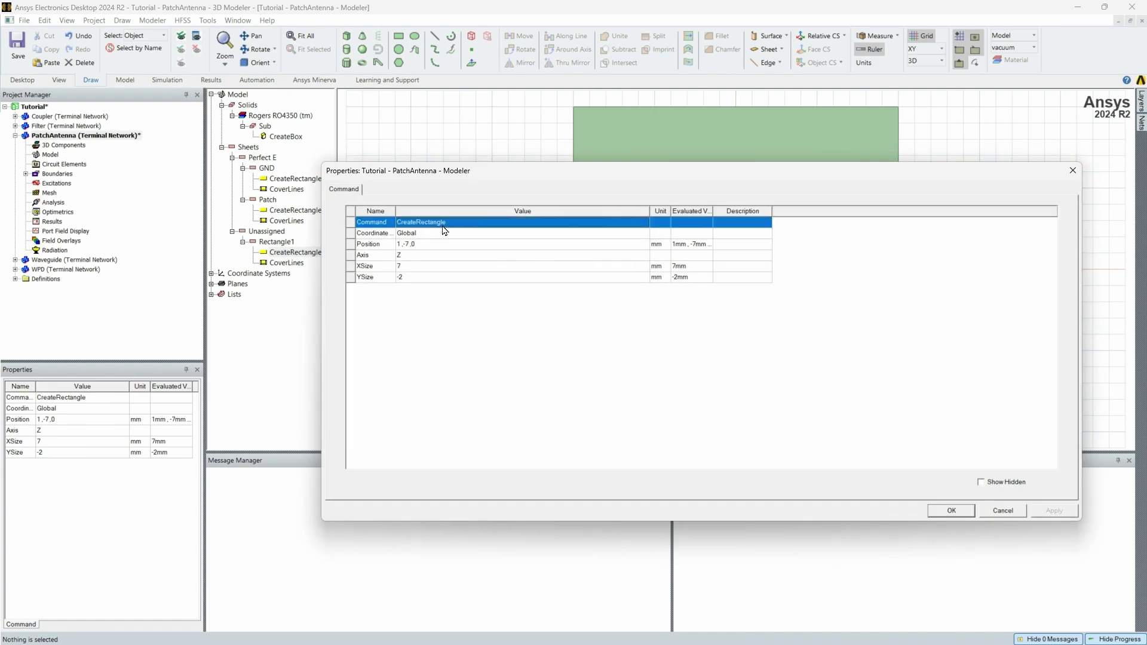
pyautogui.click(1073, 170)
# Rename the new rectangle Feed and colour it magenta
pyautogui.click(284, 241)
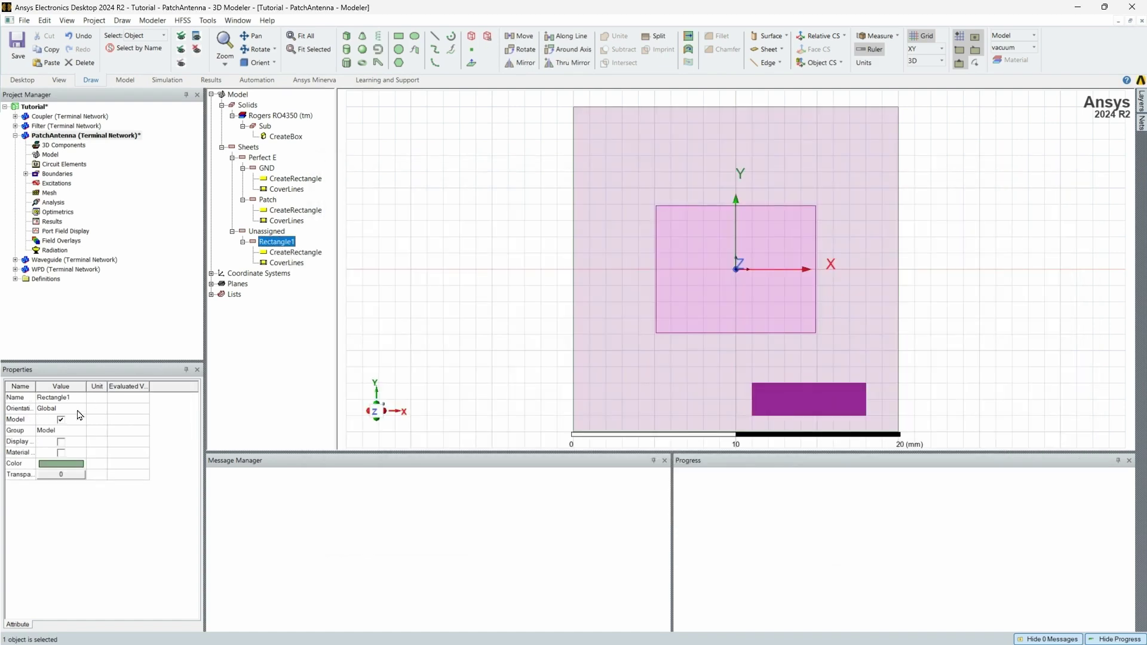
pyautogui.click(60, 398)
pyautogui.write('Feed')
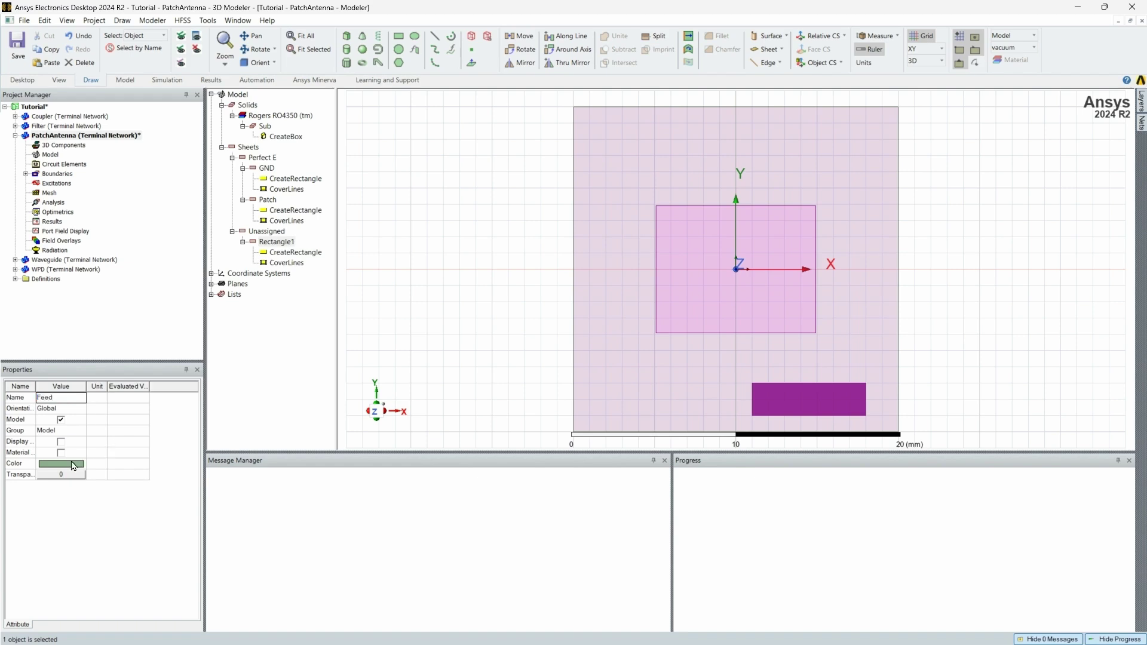
pyautogui.press('Return')
pyautogui.click(73, 466)
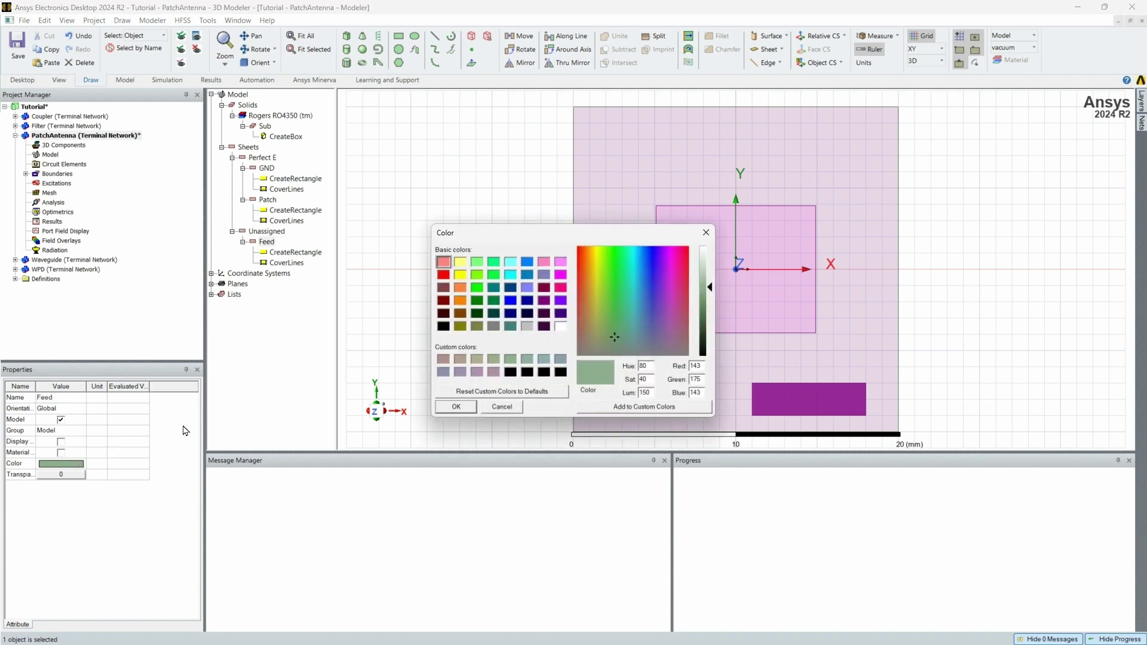
pyautogui.click(560, 275)
pyautogui.click(456, 407)
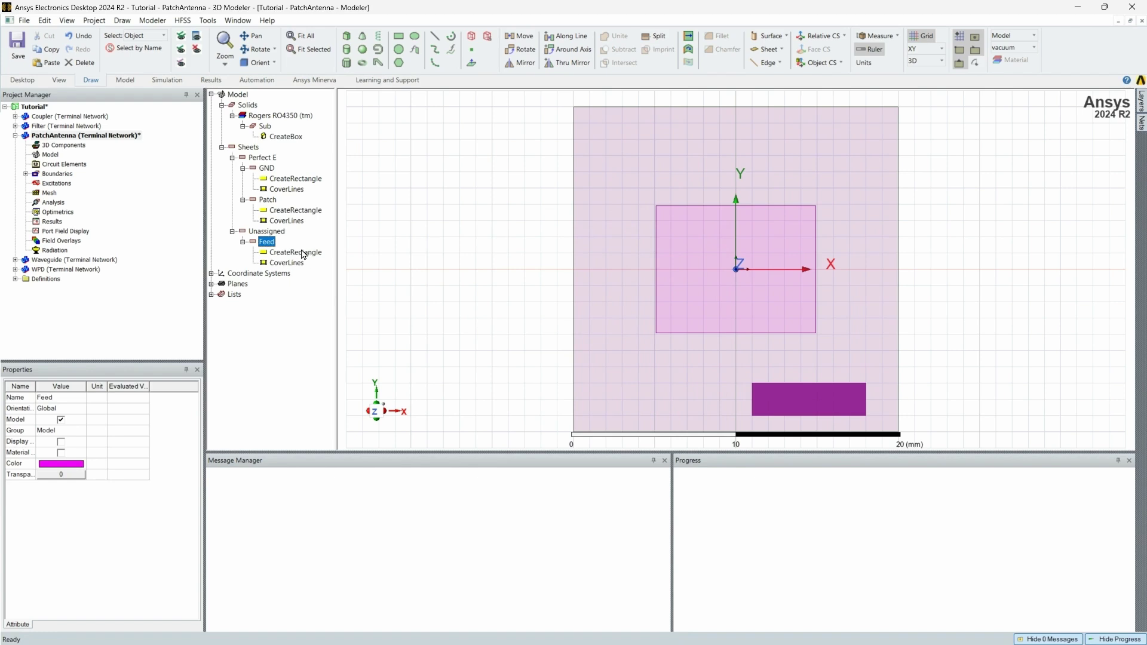
# Assign a Perfect E boundary to the Feed sheet
pyautogui.rightClick(261, 241)
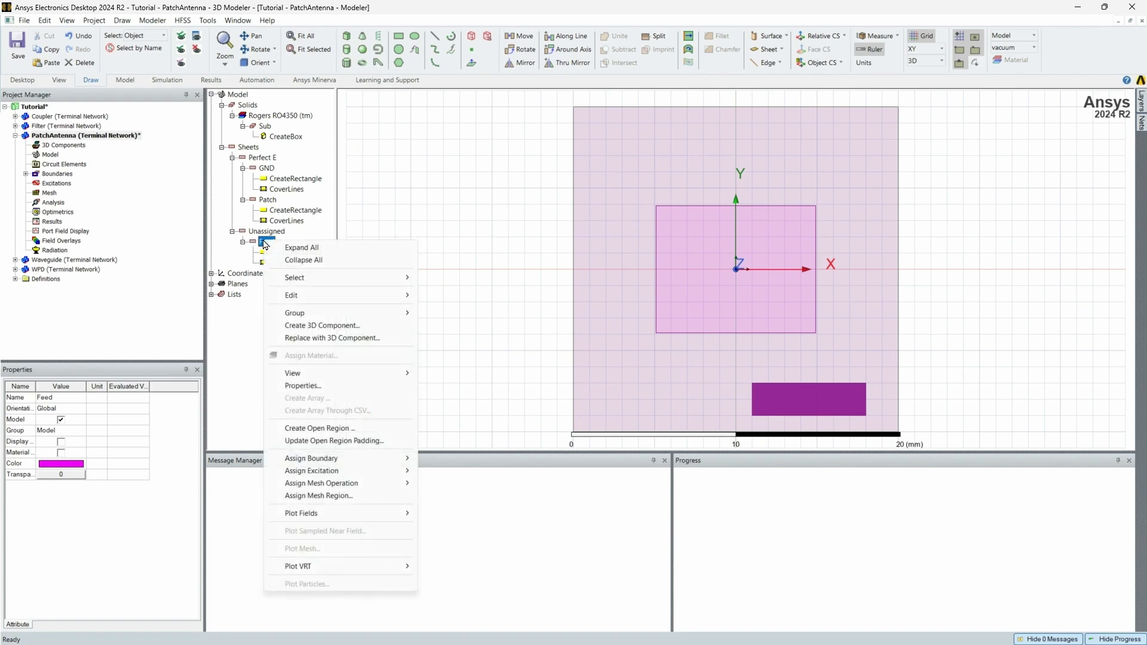
pyautogui.moveTo(345, 472)
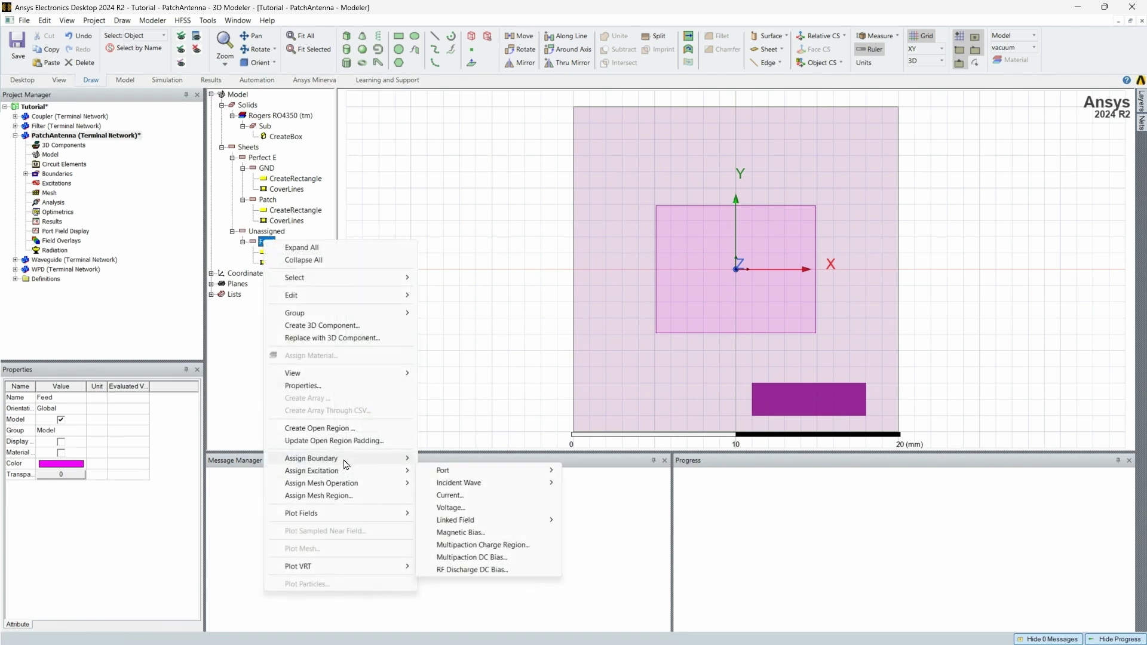
pyautogui.click(466, 404)
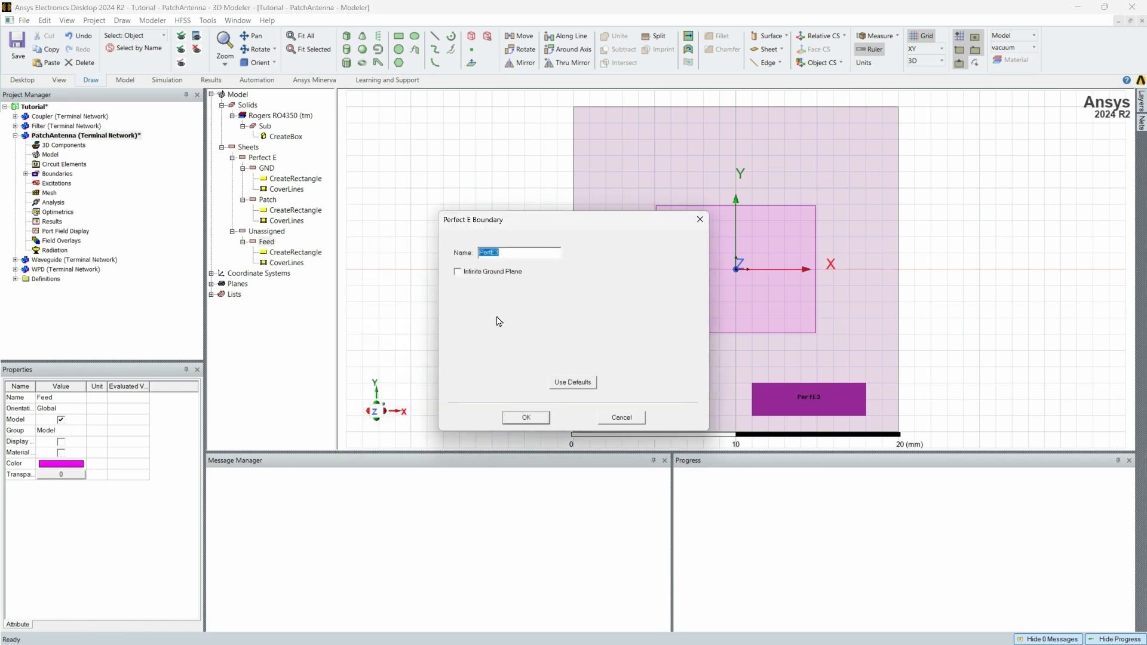
pyautogui.click(526, 416)
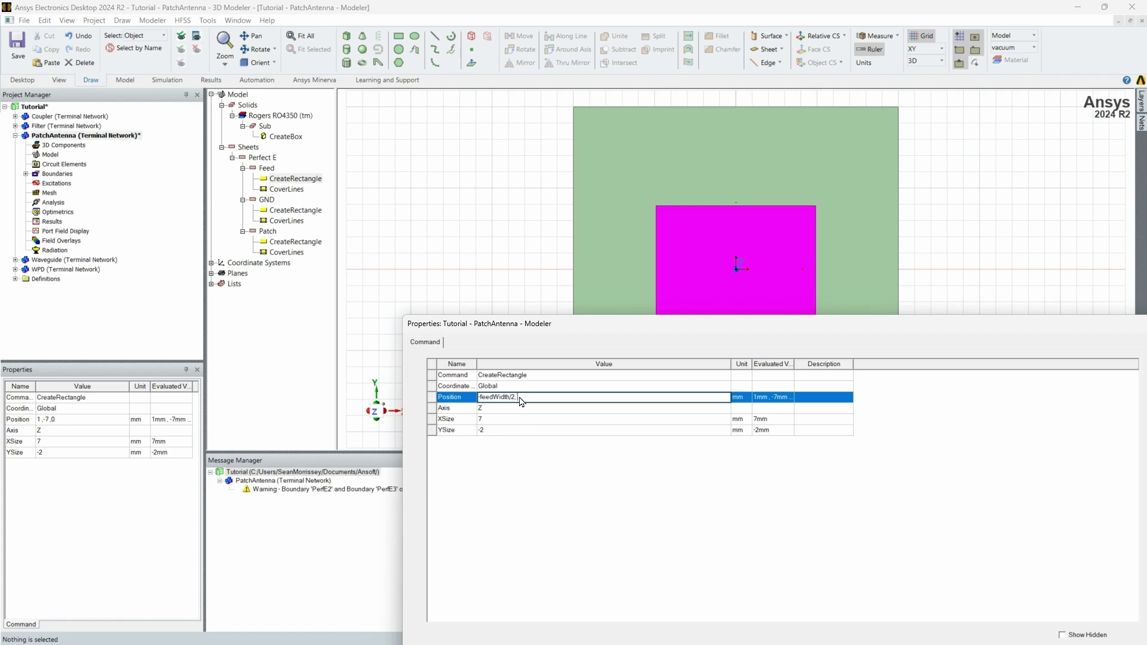
# Set the Feed position to -feedWidth/2, patchLength/2, subHeight, defining feedWidth as a length variable
pyautogui.write('patchLength')
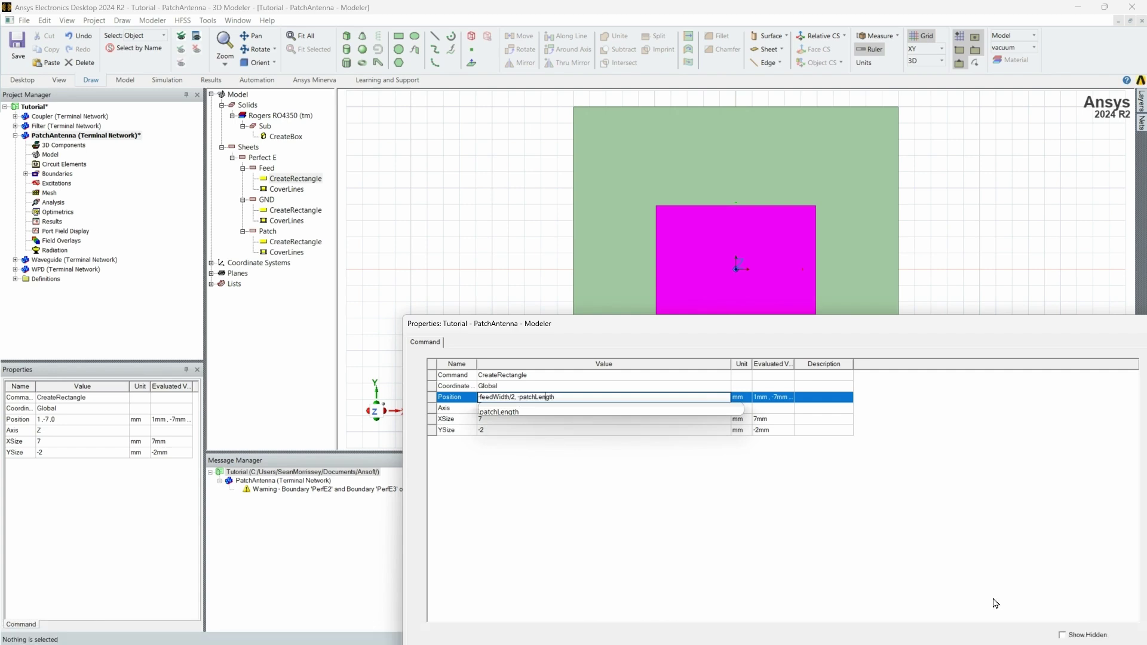
pyautogui.press('BackSpace')
pyautogui.write('/')
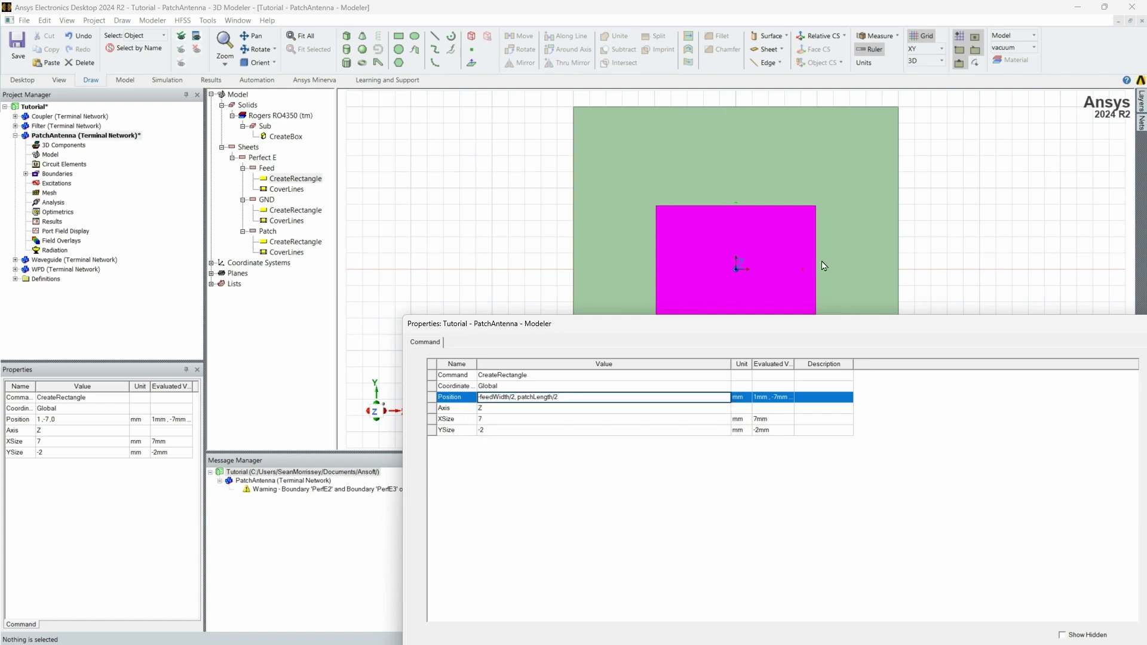
pyautogui.write('2, subHeight')
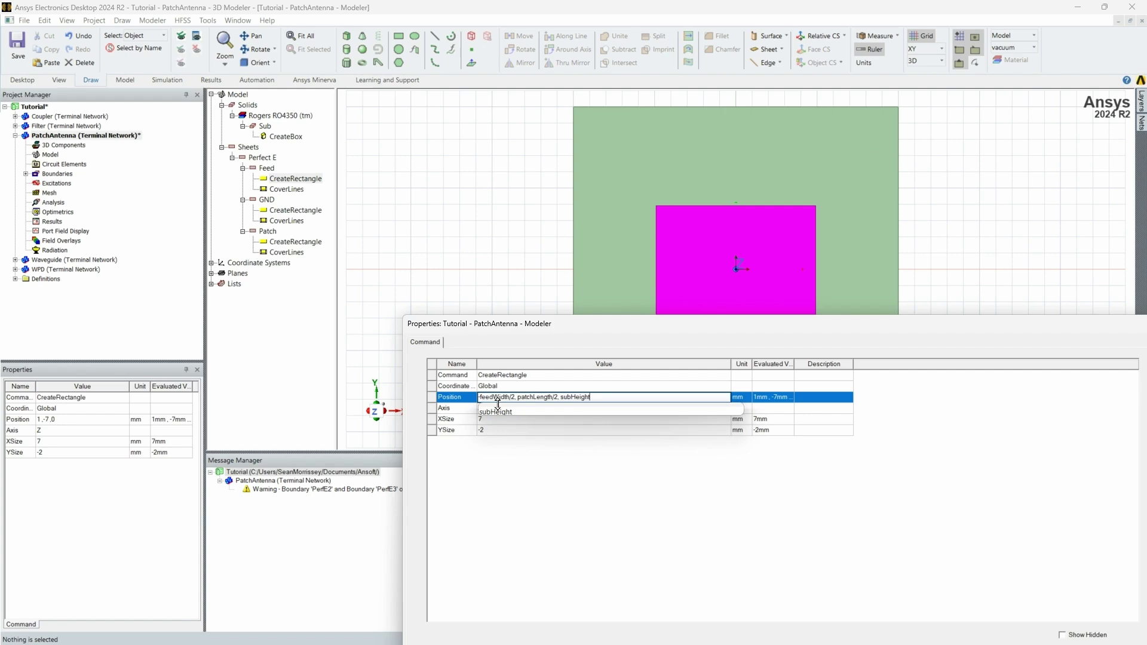
pyautogui.click(540, 440)
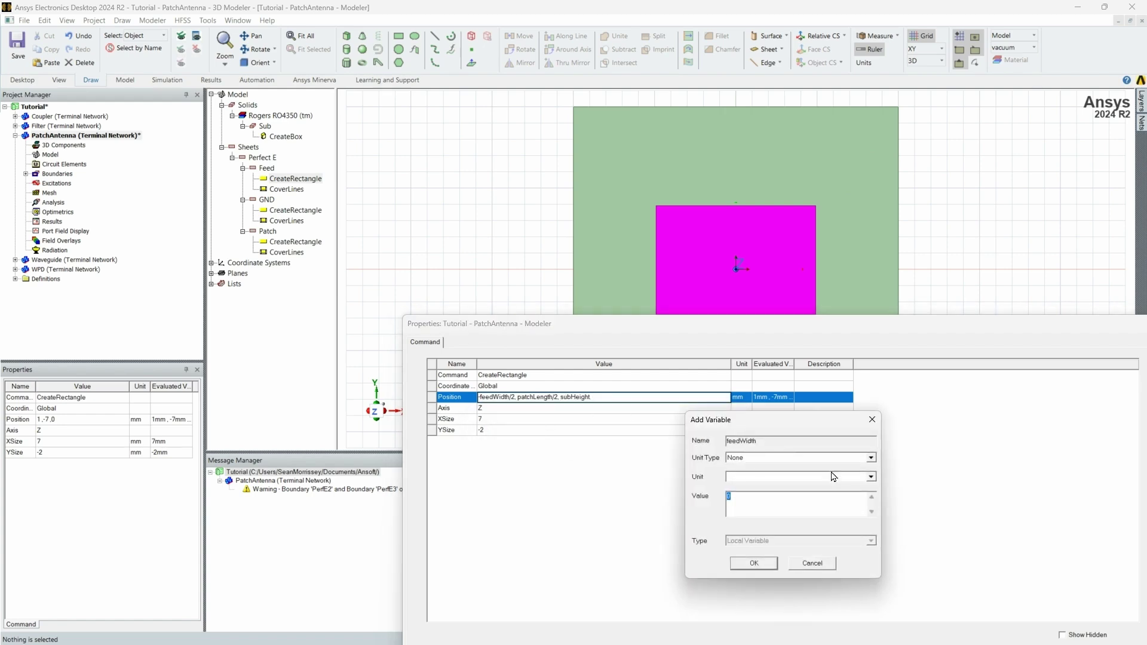
pyautogui.click(791, 457)
pyautogui.press('l')
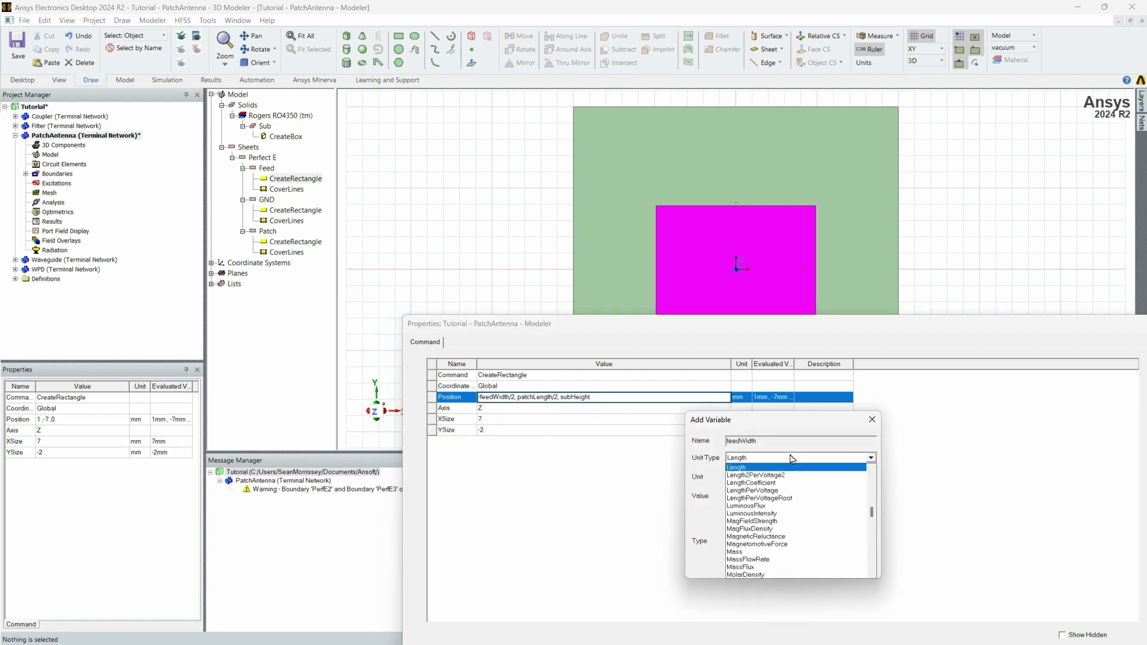
pyautogui.click(792, 458)
pyautogui.click(792, 506)
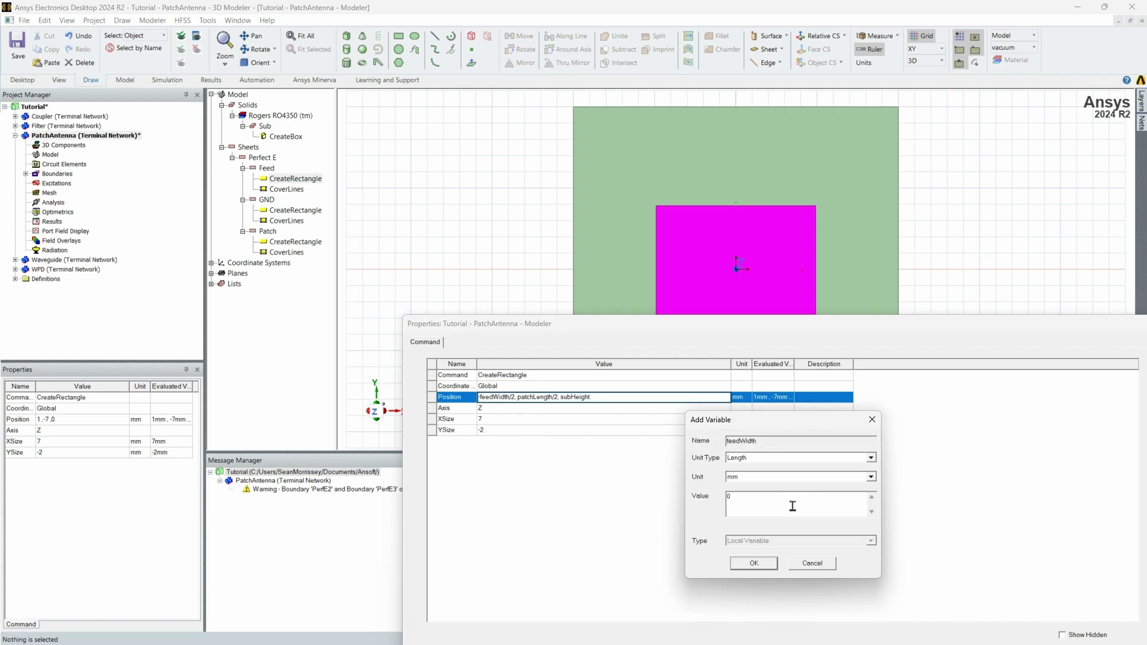
pyautogui.click(754, 563)
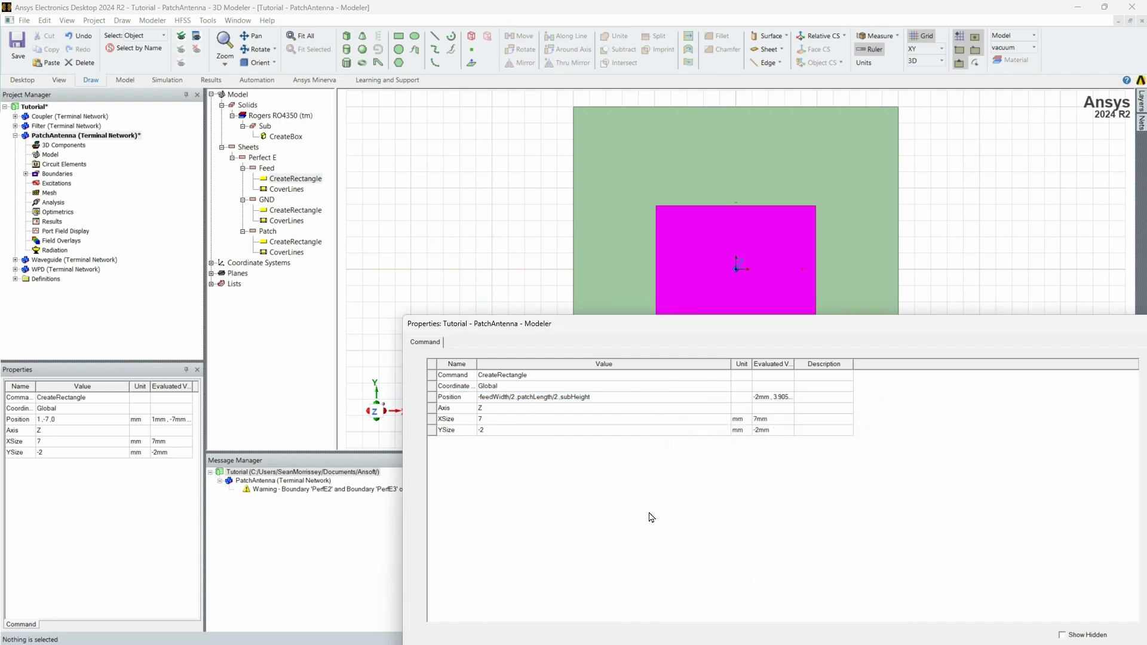
# Size the Feed with XSize feedWidth and YSize subLength/2-patchLength/2, and apply
pyautogui.click(545, 417)
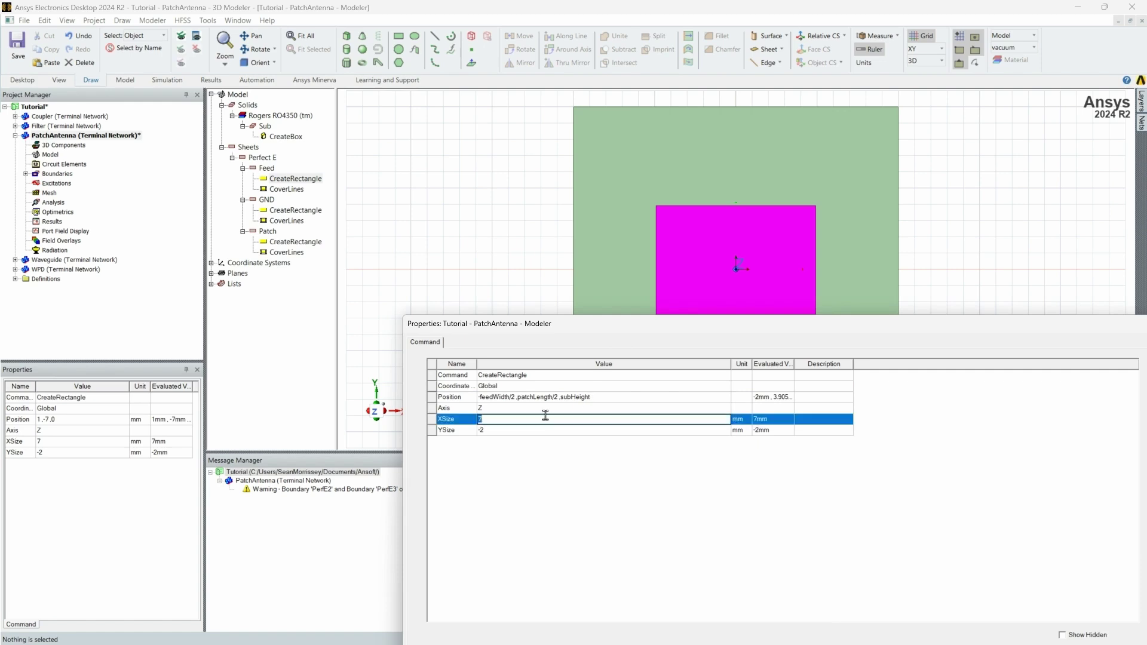
pyautogui.write('fee')
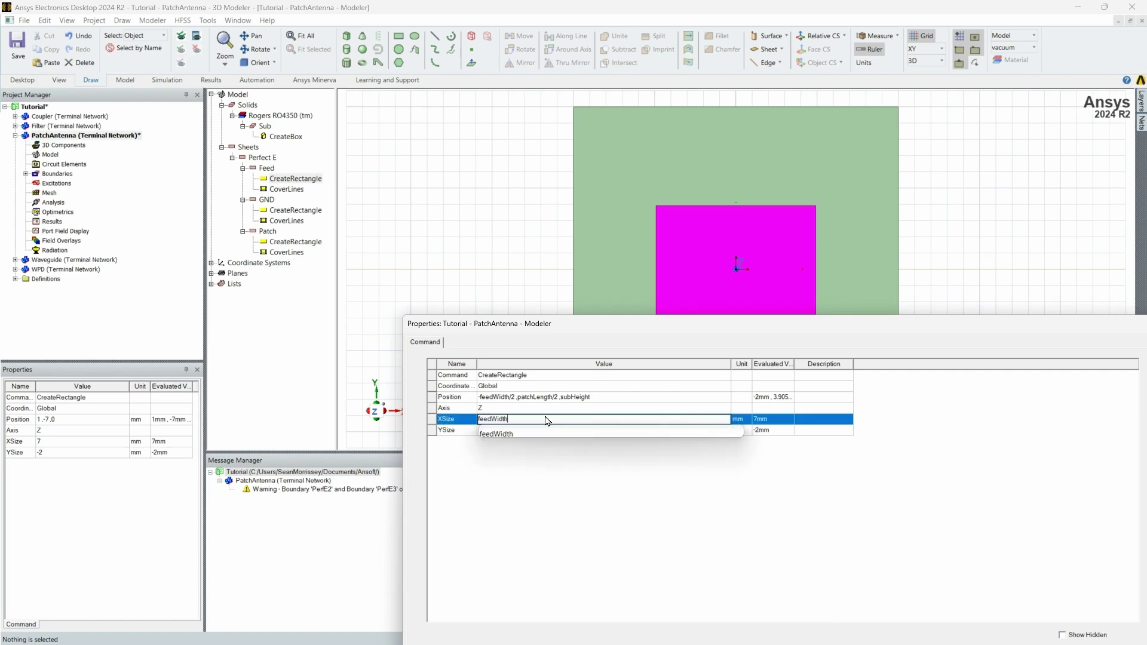
pyautogui.write('dWidth')
pyautogui.click(527, 434)
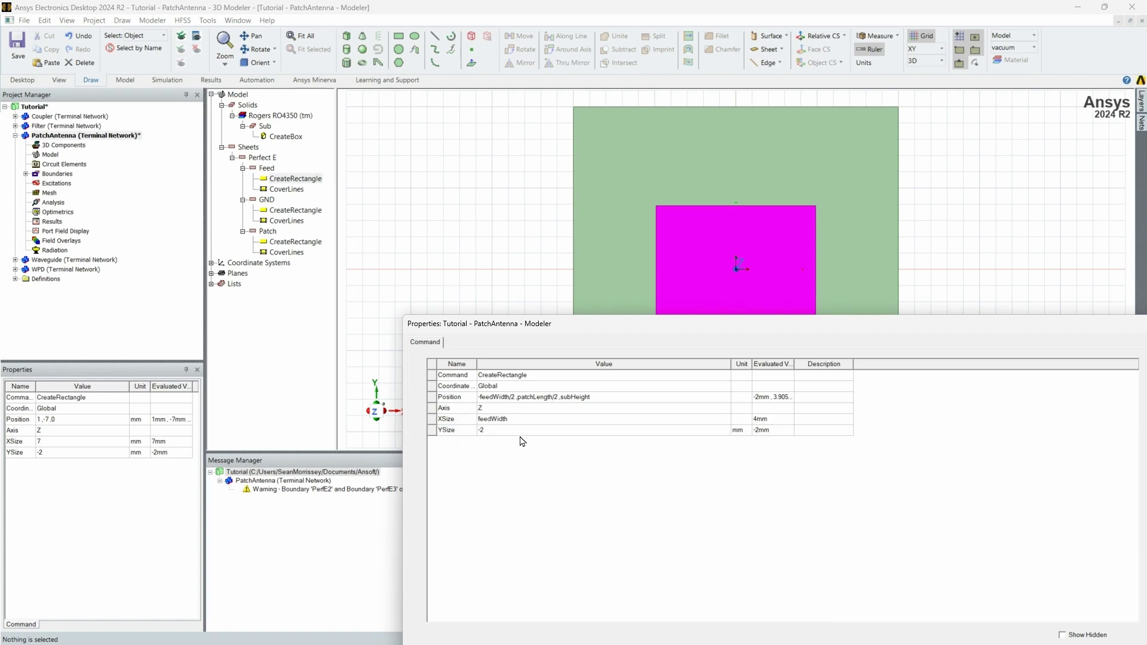
pyautogui.click(515, 438)
pyautogui.click(512, 433)
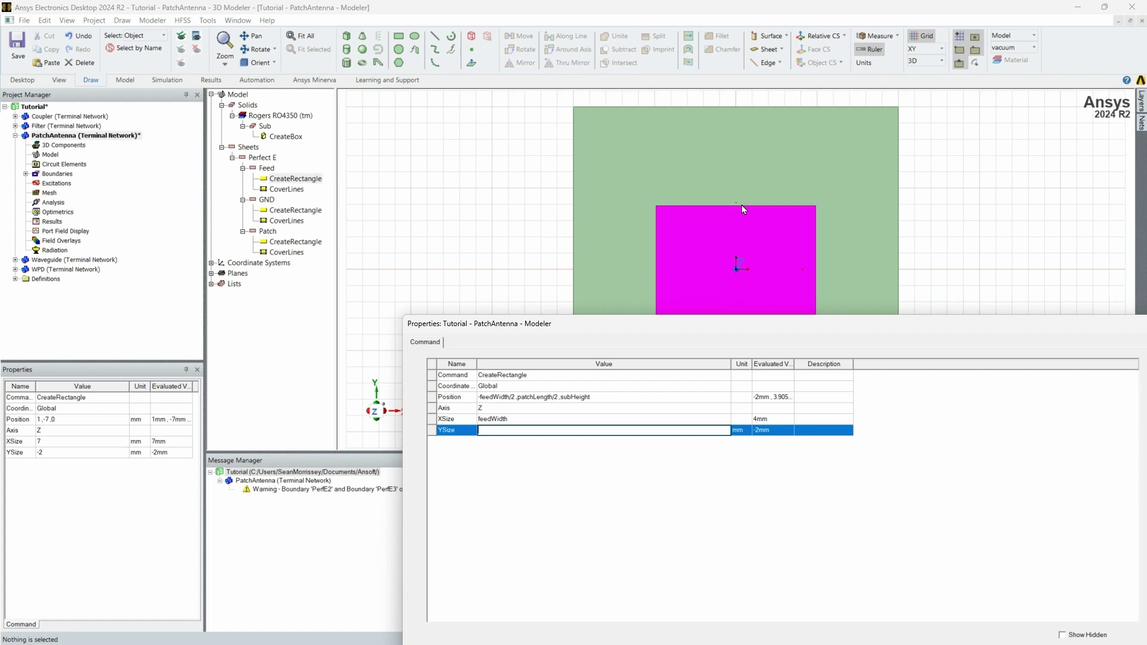
pyautogui.write('subLength/2-patchLength/2')
pyautogui.moveTo(752, 326); pyautogui.dragTo(568, 120)
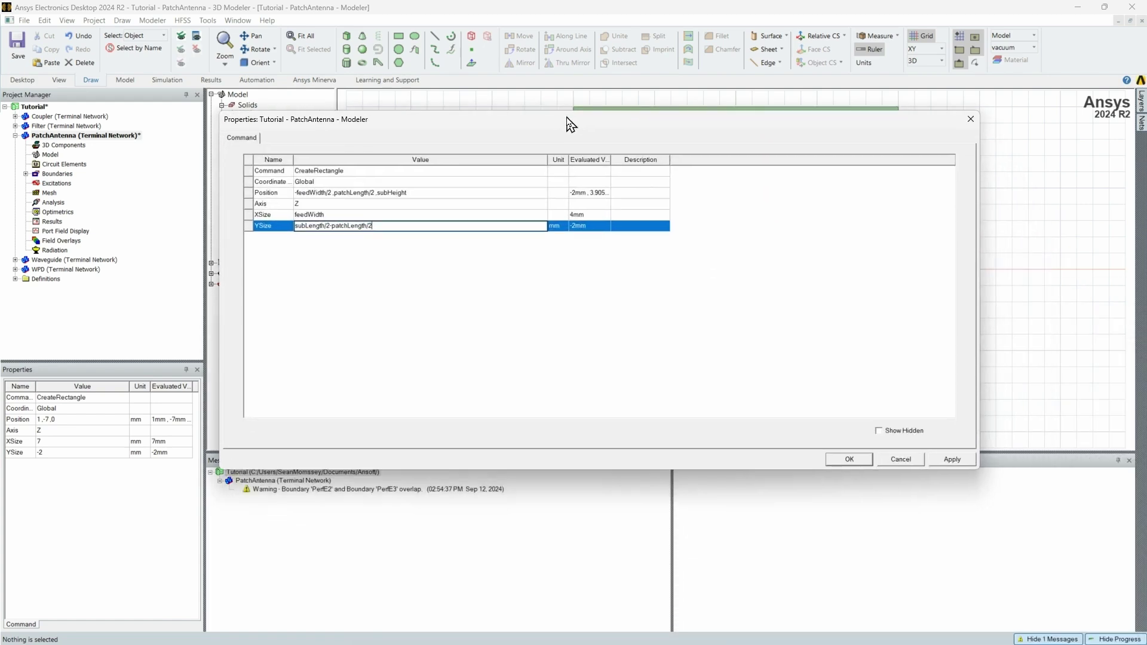
pyautogui.click(642, 301)
pyautogui.click(950, 459)
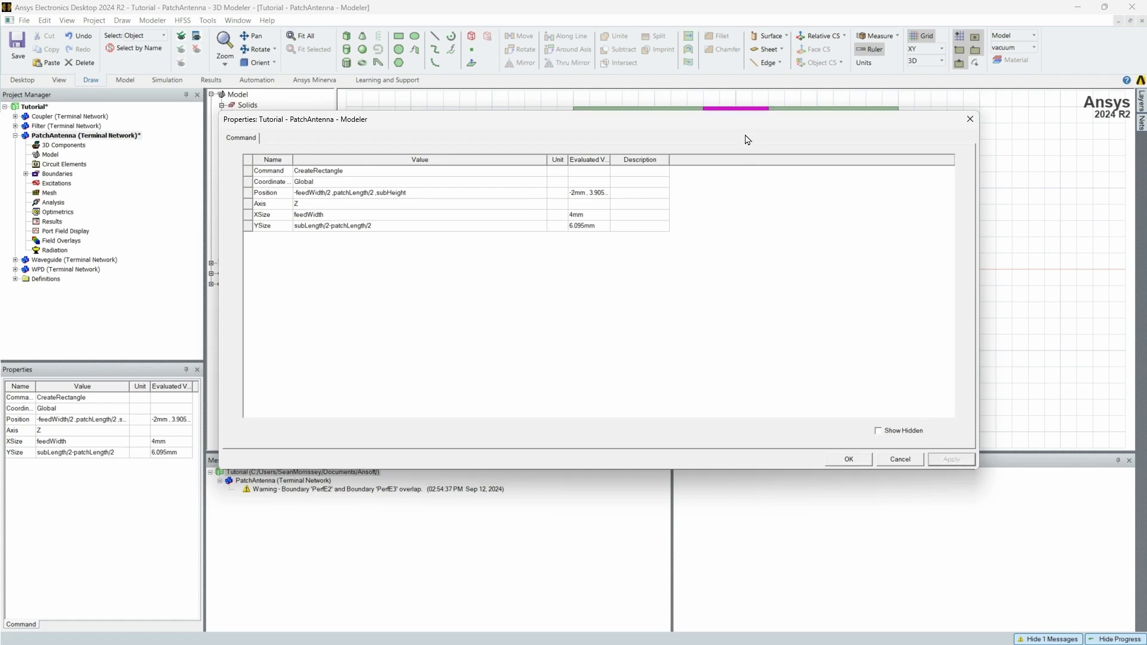
pyautogui.moveTo(745, 121); pyautogui.dragTo(856, 400)
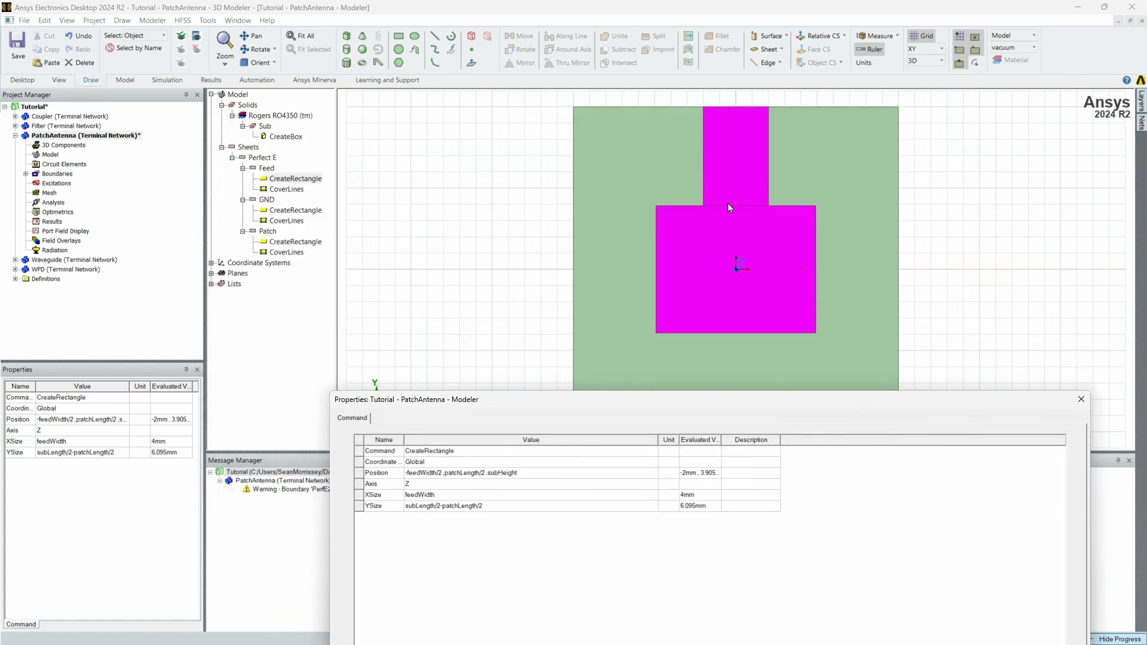
pyautogui.click(1081, 404)
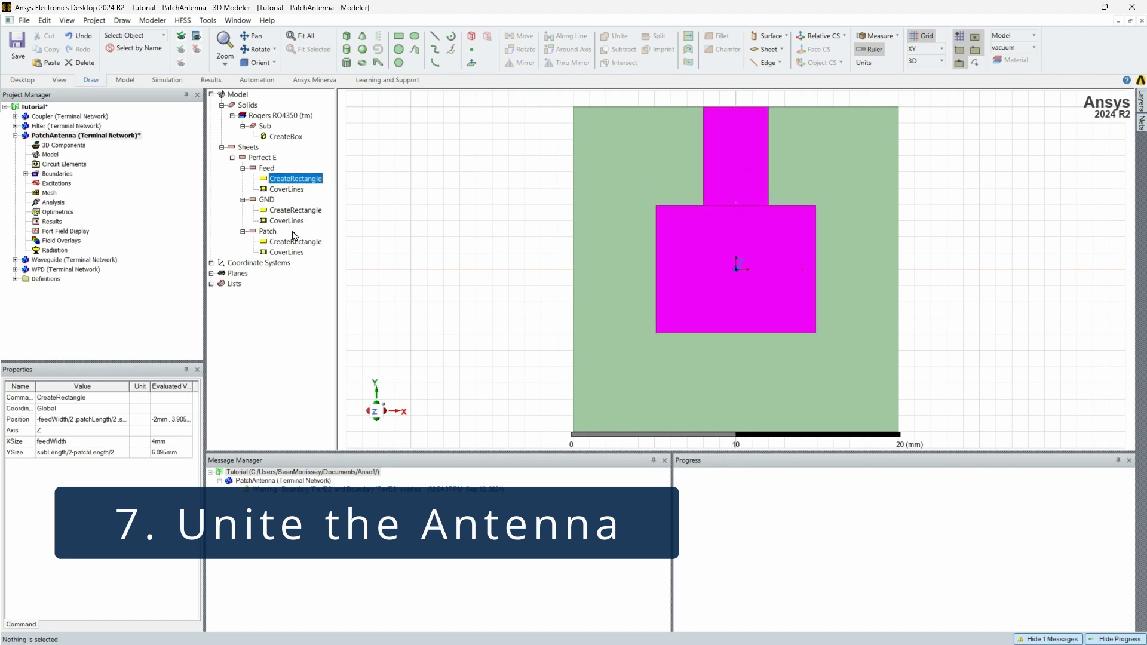
# Unite the Patch and Feed sheets into one T-shaped Patch conductor
pyautogui.click(267, 232)
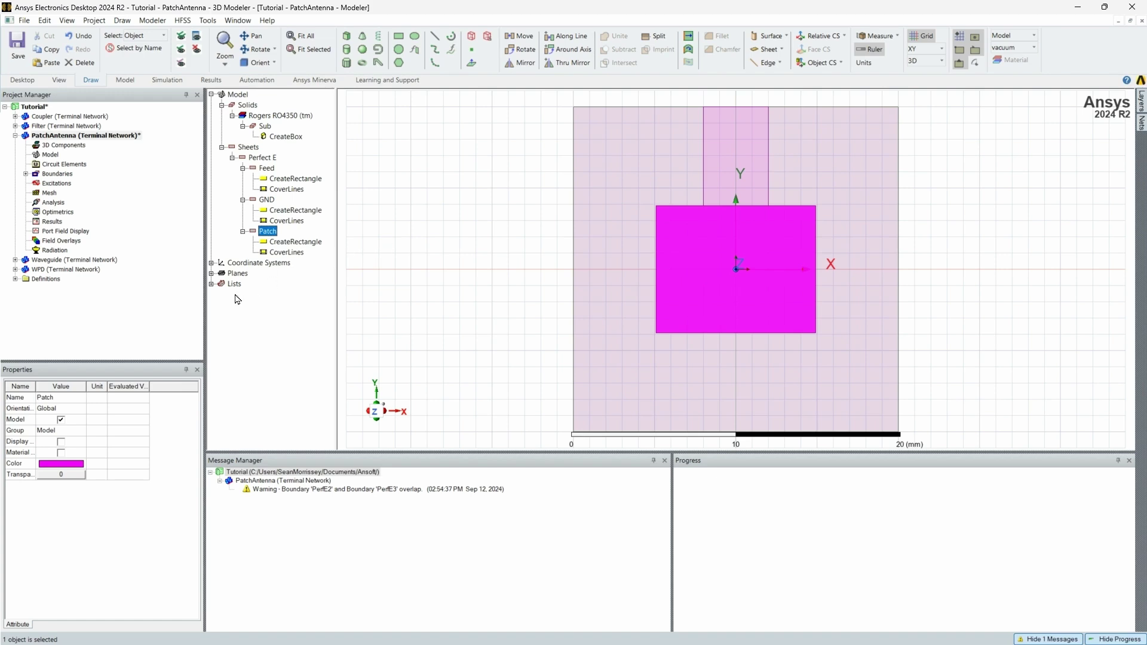
pyautogui.keyDown('ctrl'); pyautogui.click(266, 168); pyautogui.keyUp('ctrl')
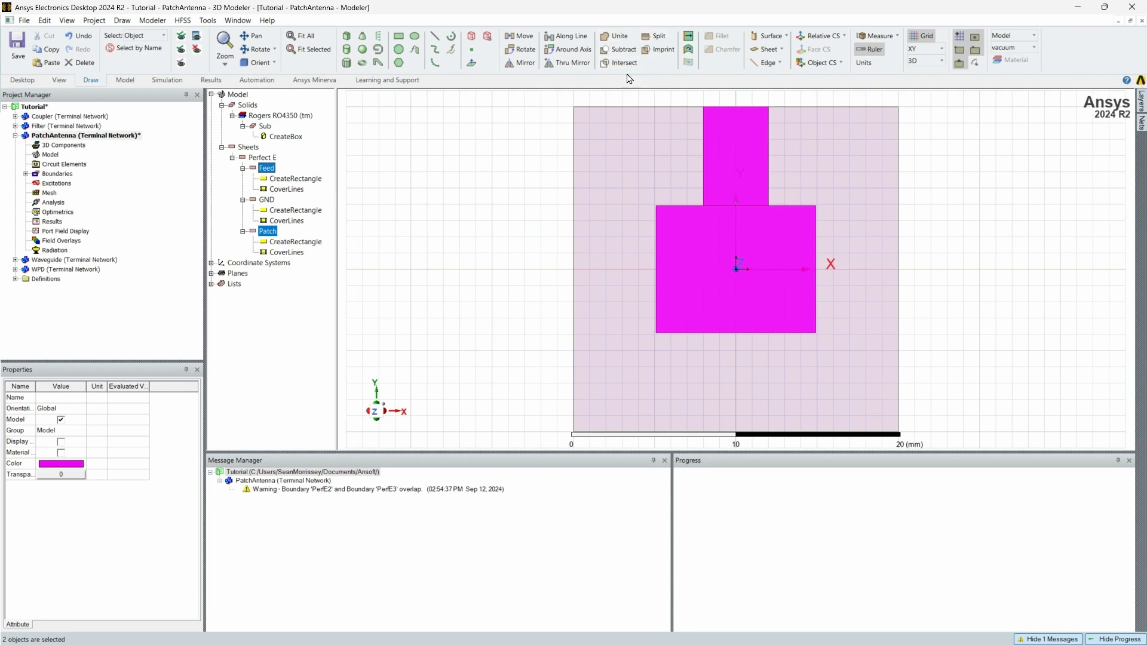
pyautogui.click(619, 37)
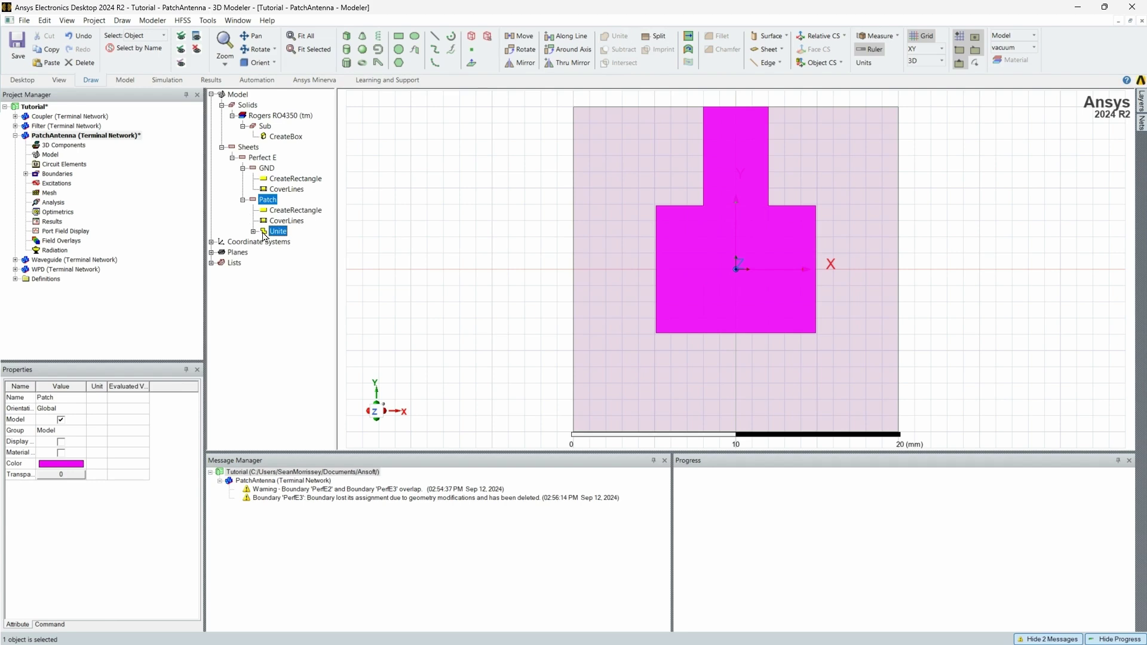
pyautogui.click(253, 231)
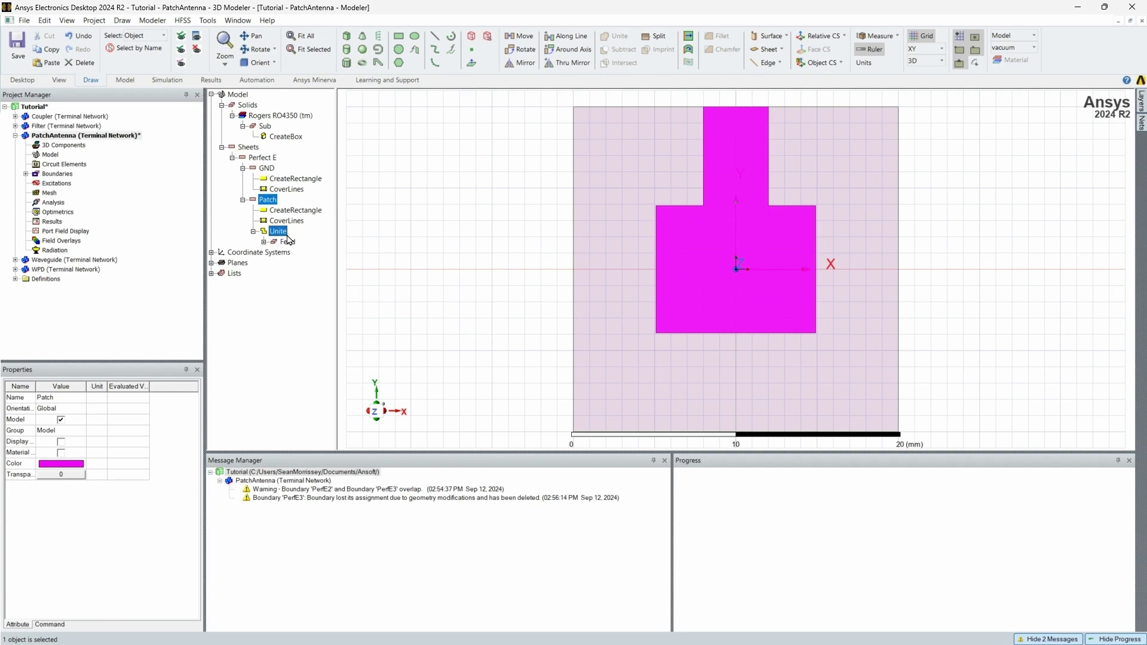
pyautogui.click(421, 263)
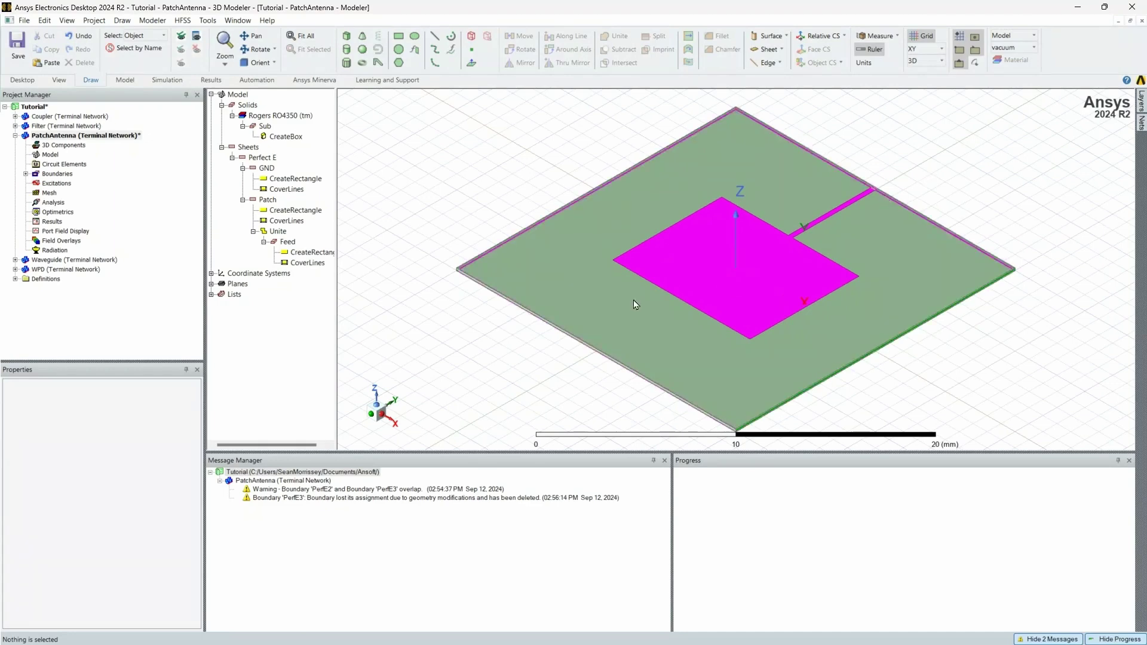
# Orient the view to Back and set the drawing plane to XZ
pyautogui.moveTo(406, 423); pyautogui.dragTo(410, 289)
pyautogui.click(275, 64)
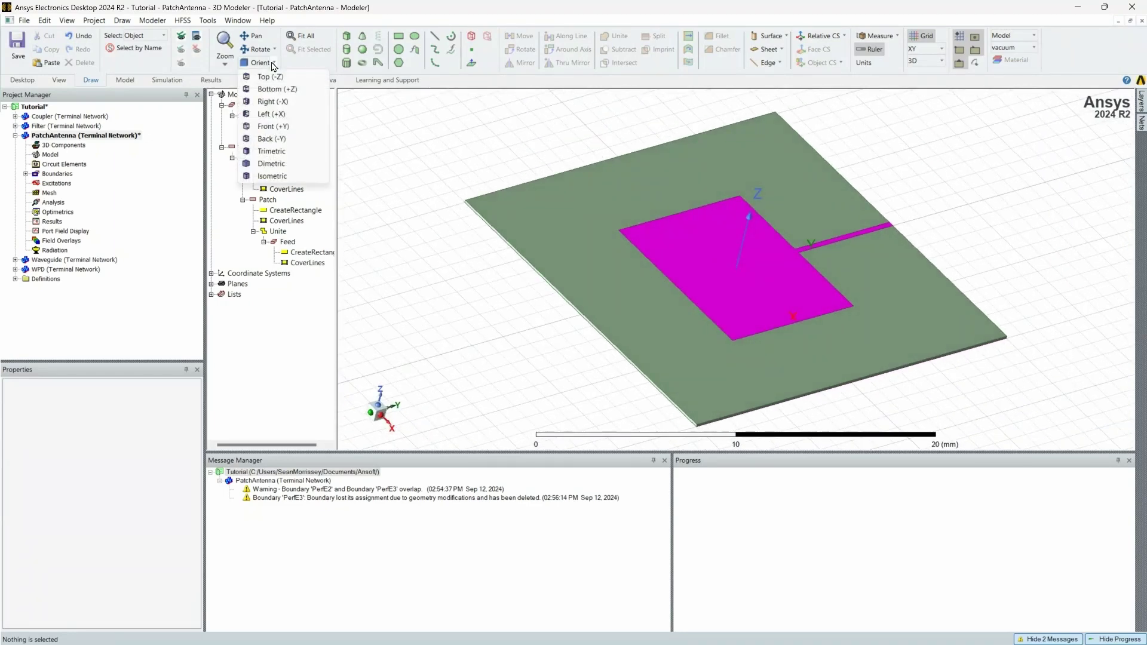
pyautogui.click(299, 145)
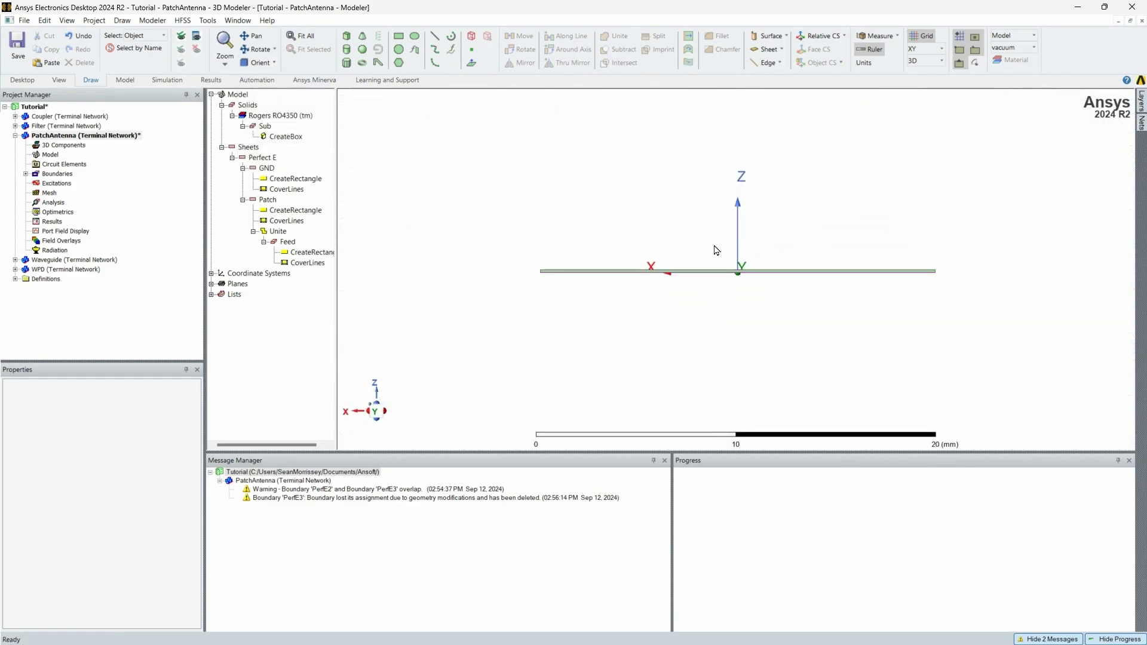
pyautogui.click(943, 50)
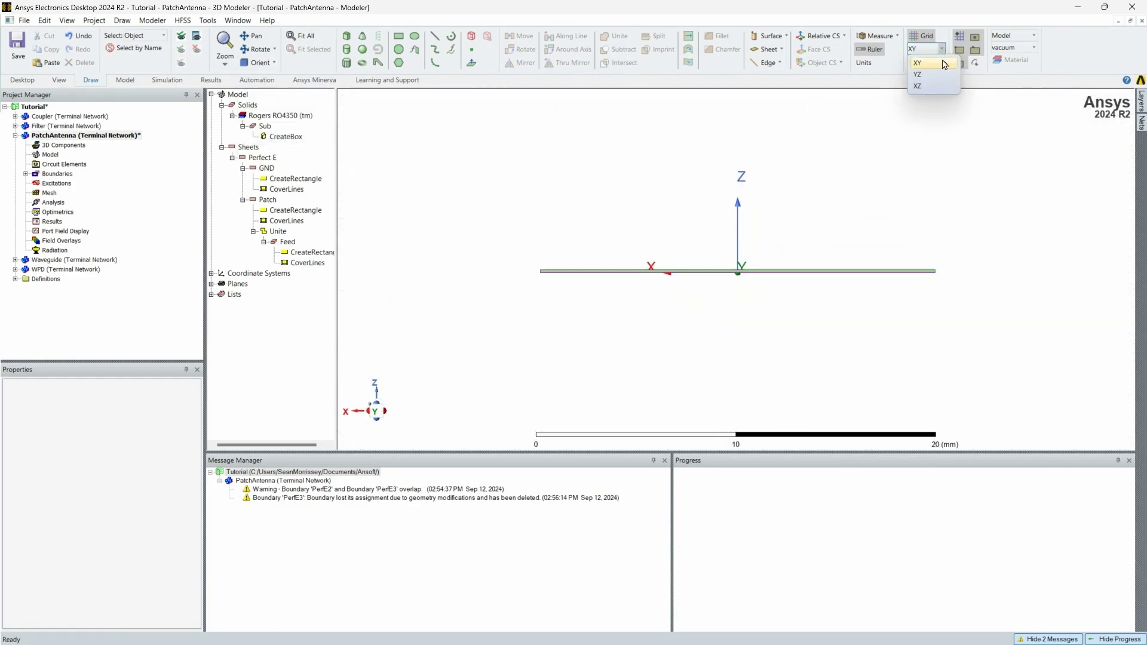
pyautogui.click(932, 88)
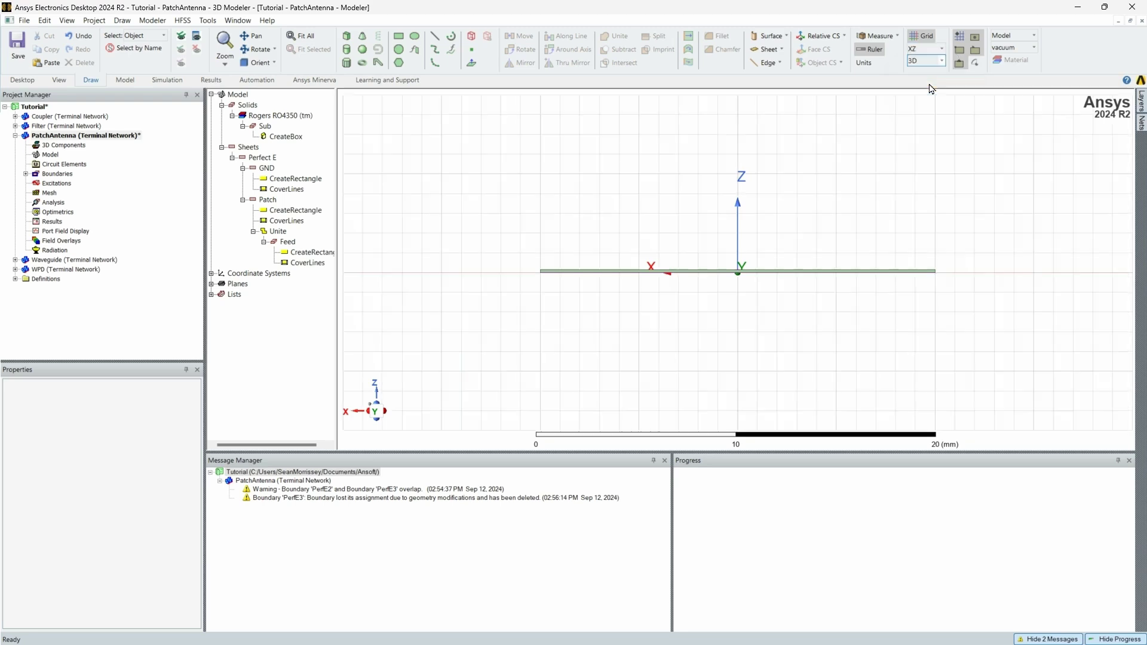
# Zoom into the feed end and draw a rectangle from the feed corner to the substrate bottom
pyautogui.keyDown('alt'); pyautogui.moveTo(794, 202); pyautogui.dragTo(781, 182); pyautogui.keyUp('alt')
pyautogui.scroll(10, 754, 263)
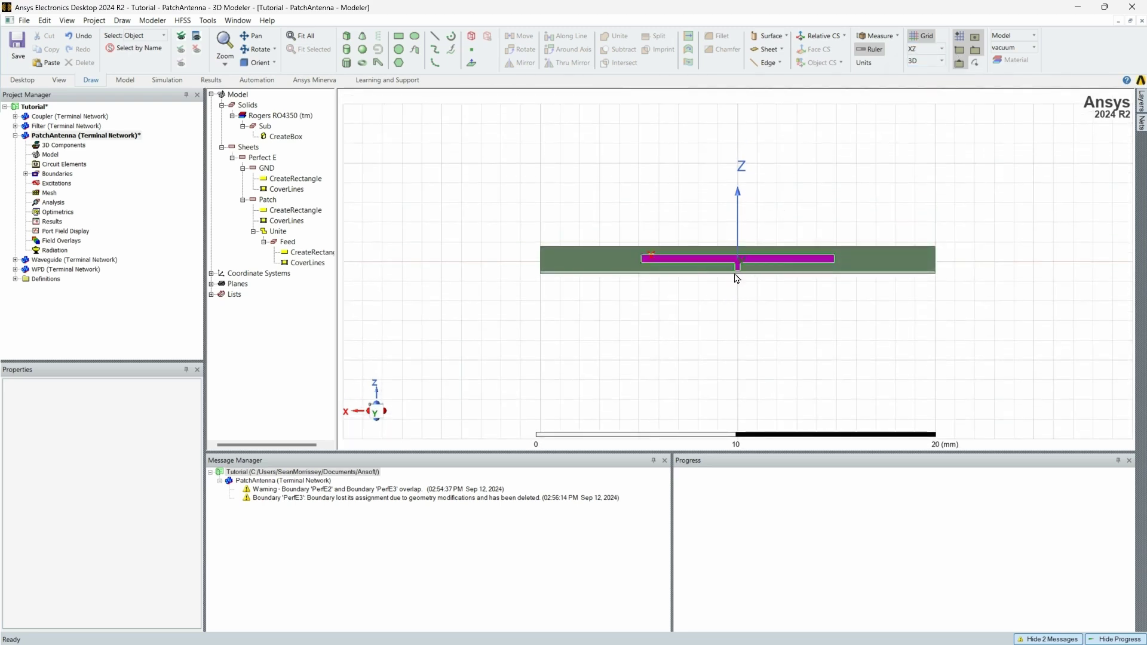
pyautogui.scroll(5, 755, 263)
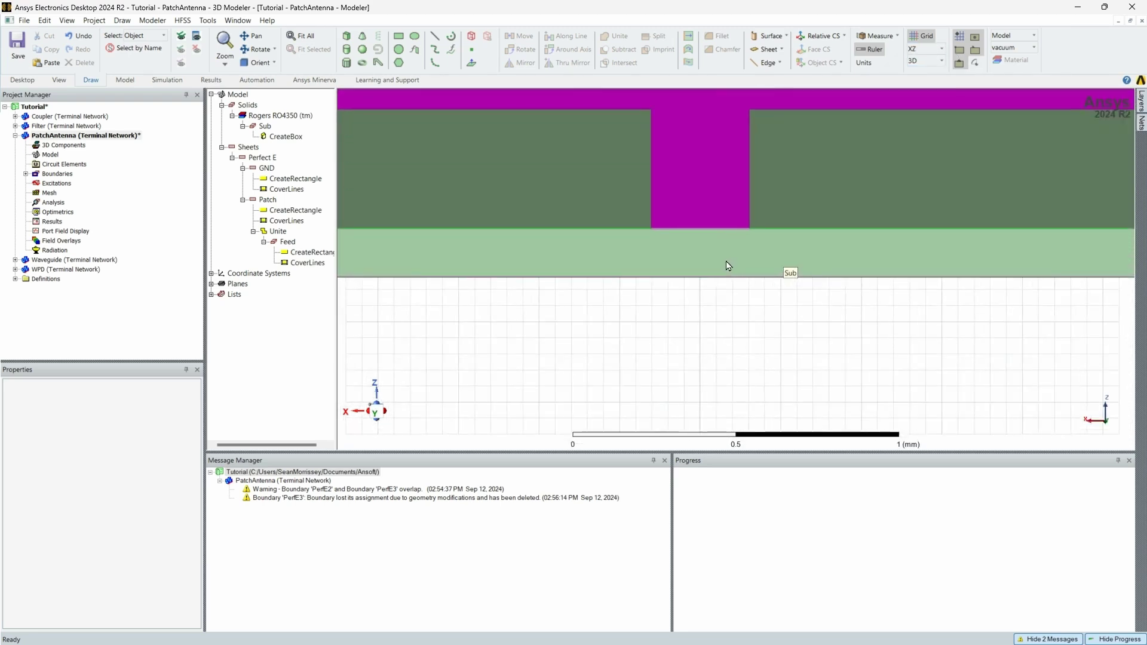
pyautogui.click(400, 38)
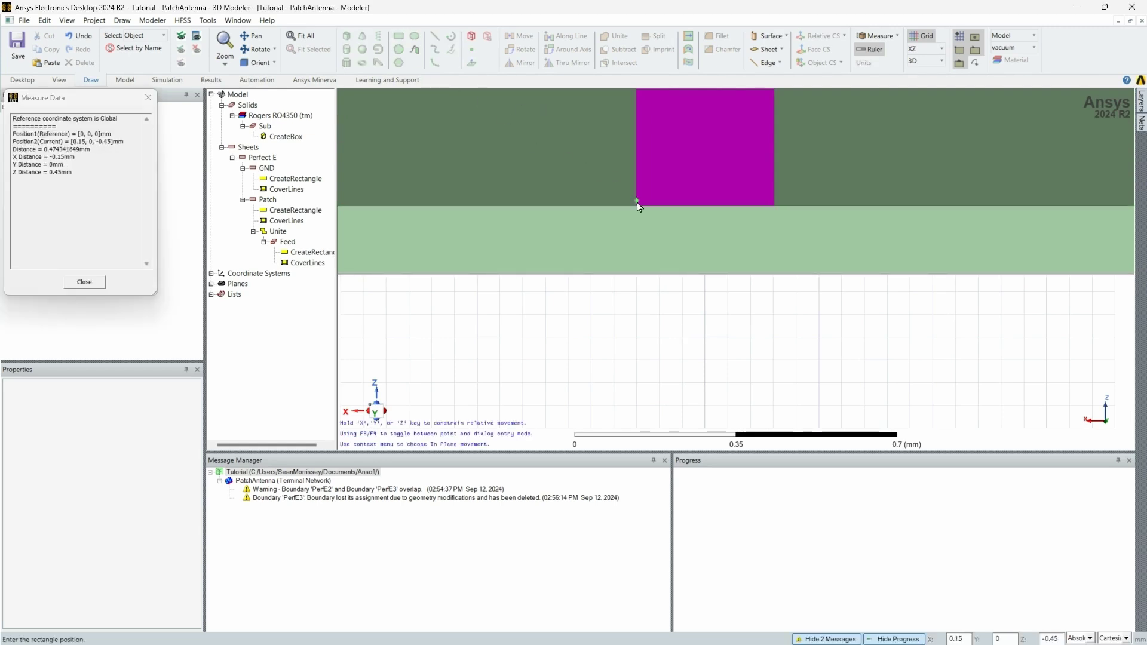
pyautogui.click(635, 205)
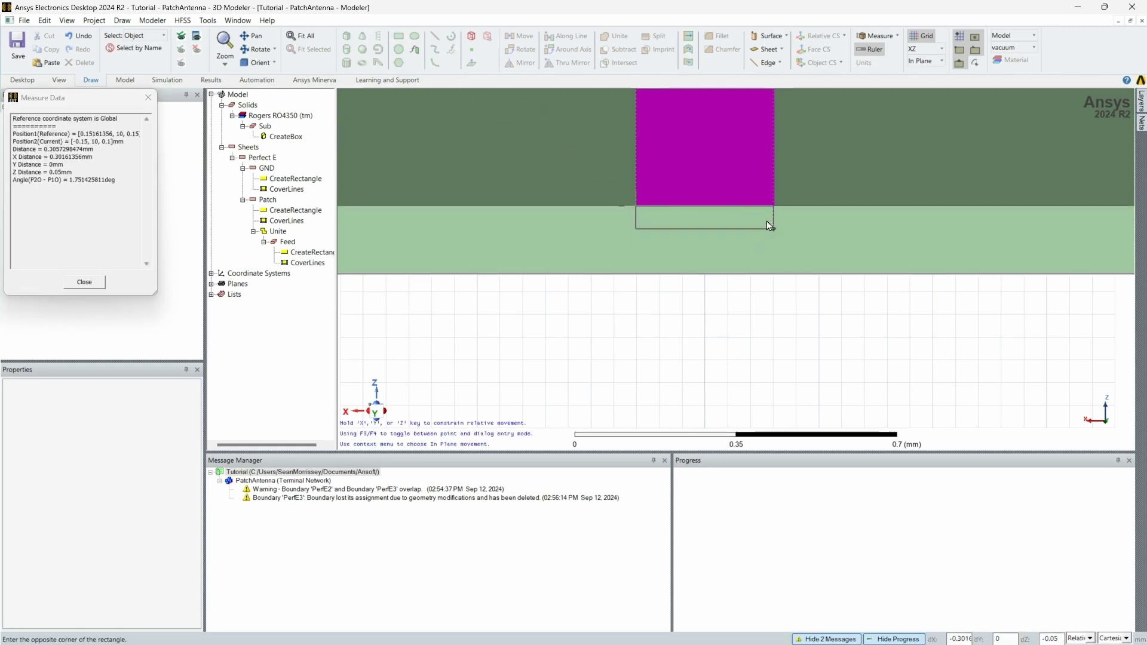
pyautogui.click(773, 276)
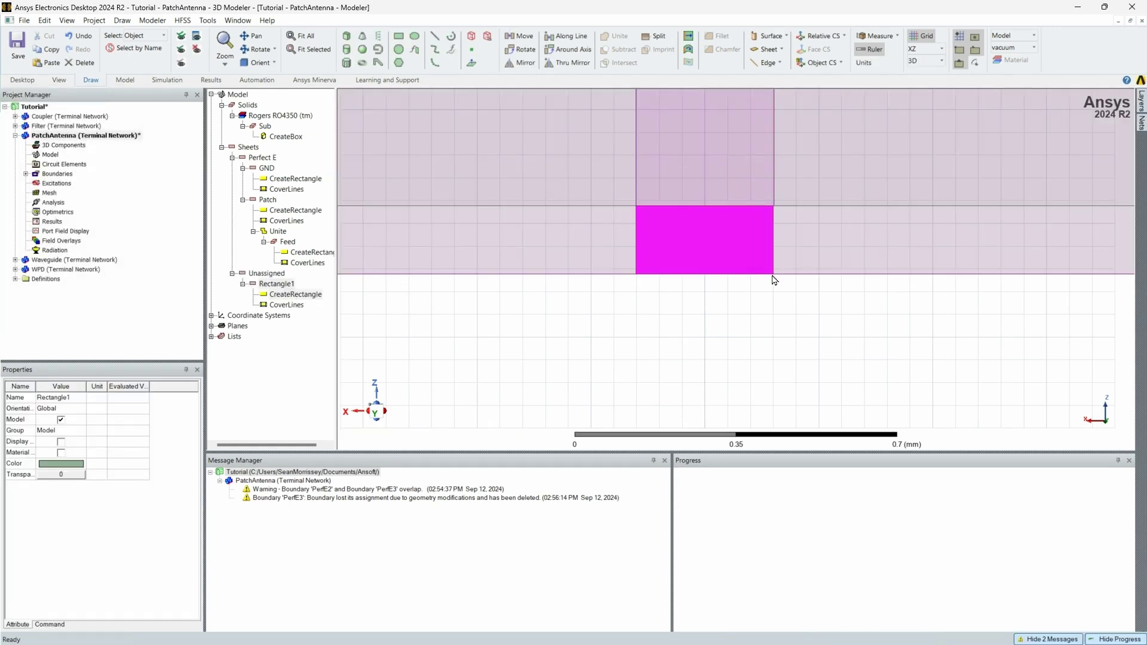
# Size the new rectangle feedWidth wide by subHeight high in its creation properties
pyautogui.doubleClick(295, 294)
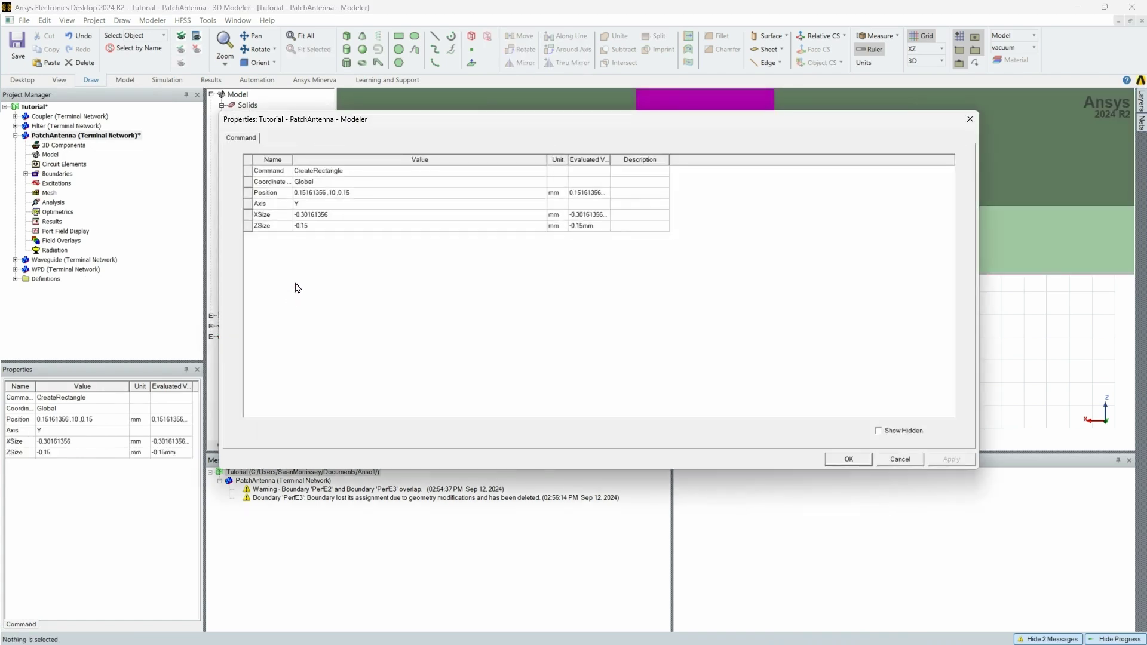
pyautogui.click(347, 213)
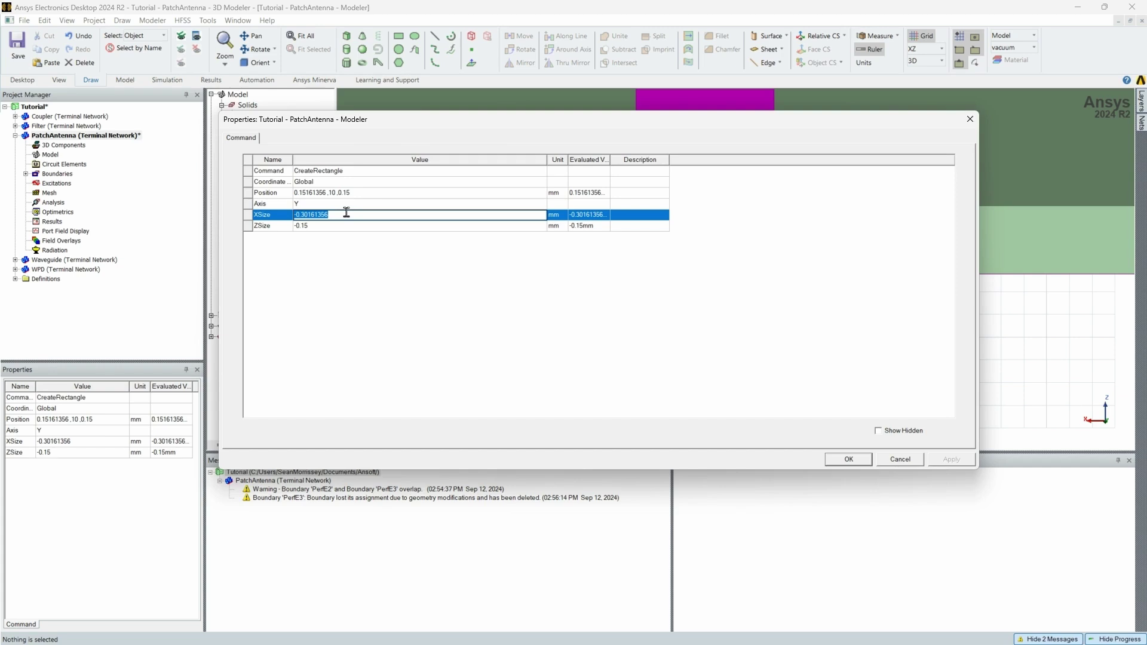
pyautogui.write('feed')
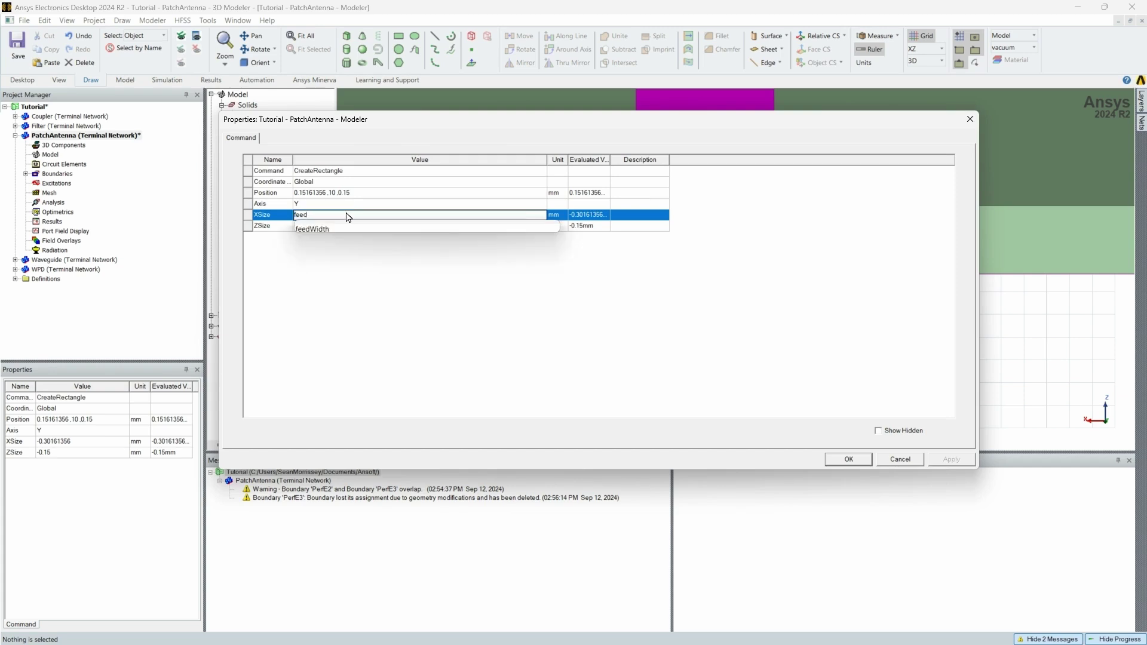
pyautogui.press('Down')
pyautogui.press('Return')
pyautogui.click(345, 225)
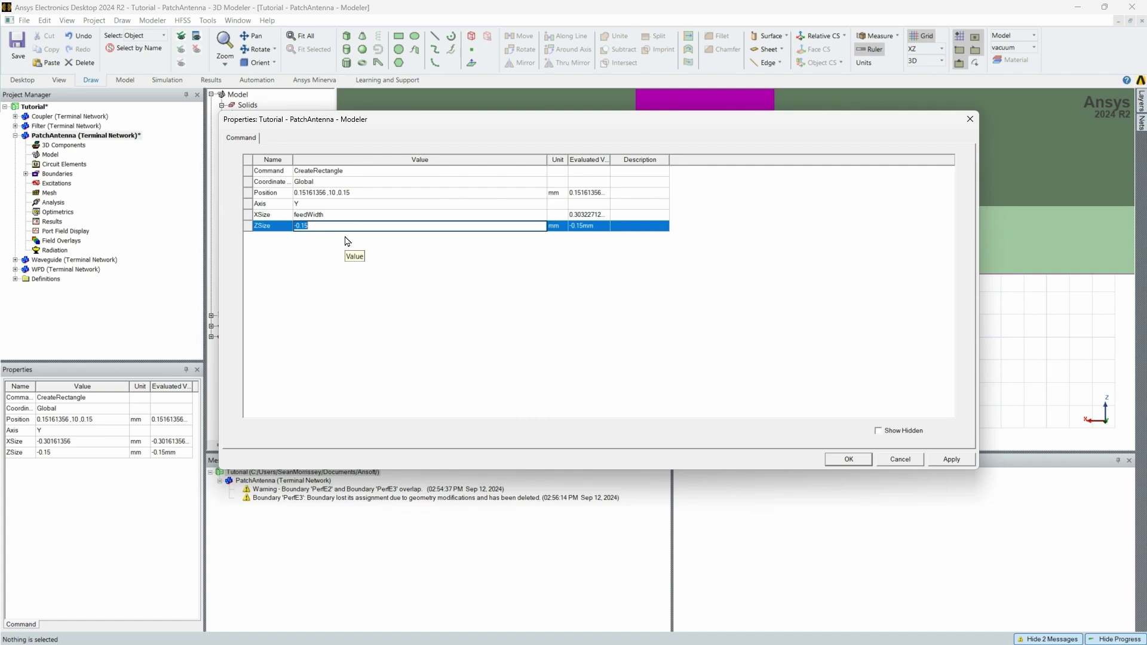
pyautogui.write('-subHe')
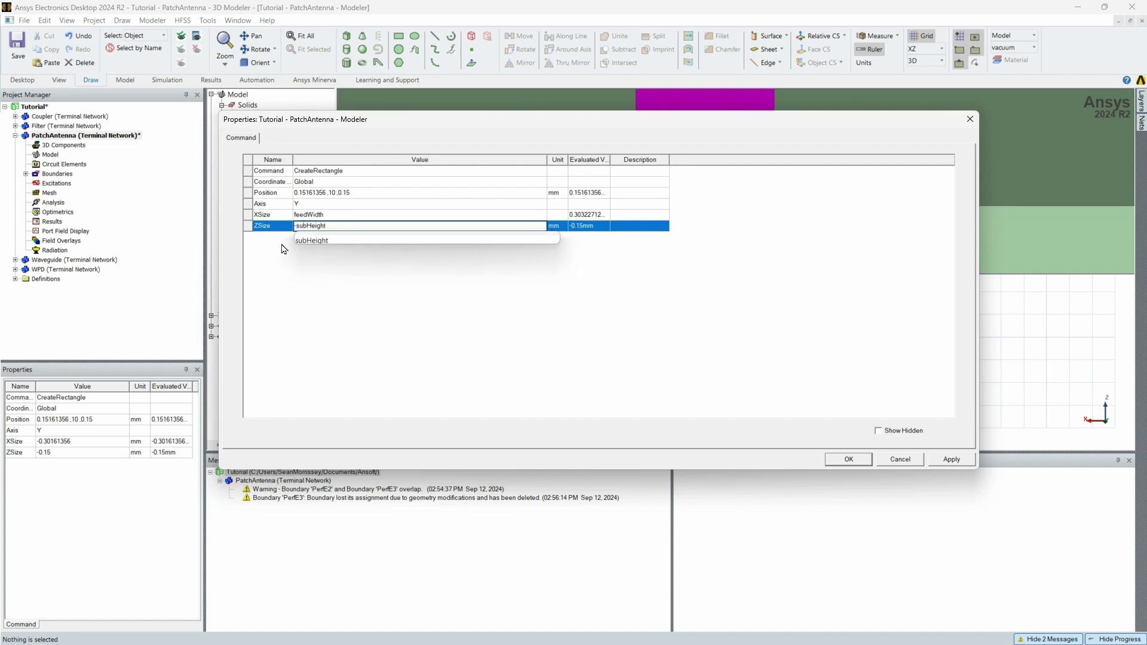
pyautogui.write('ight')
pyautogui.click(328, 241)
pyautogui.click(348, 260)
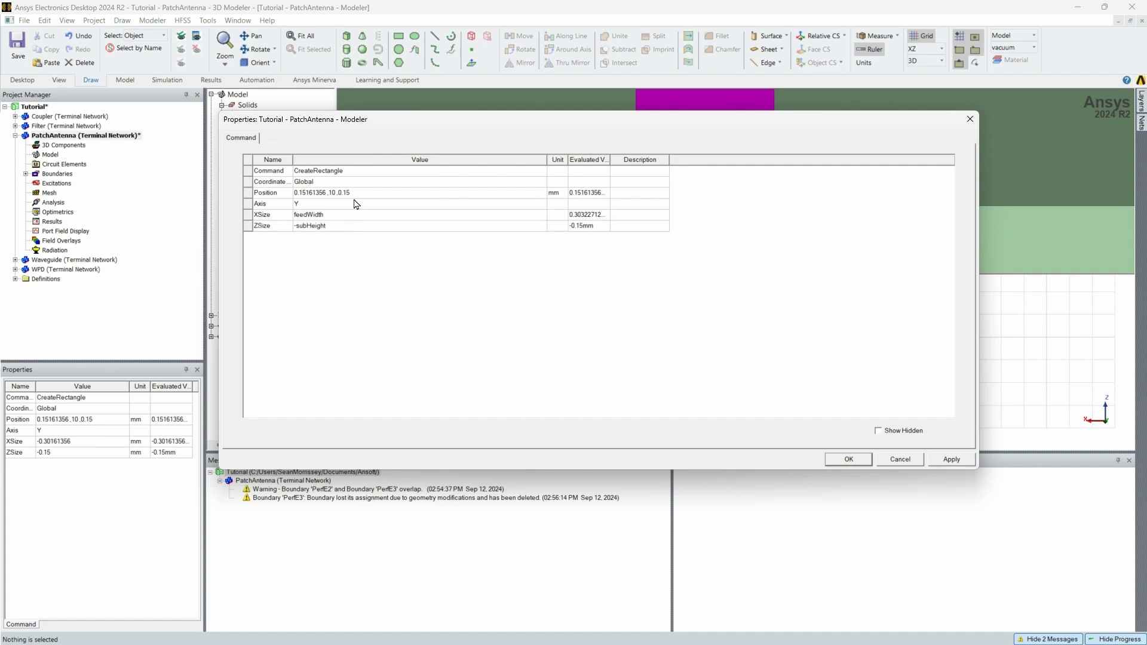
pyautogui.click(298, 227)
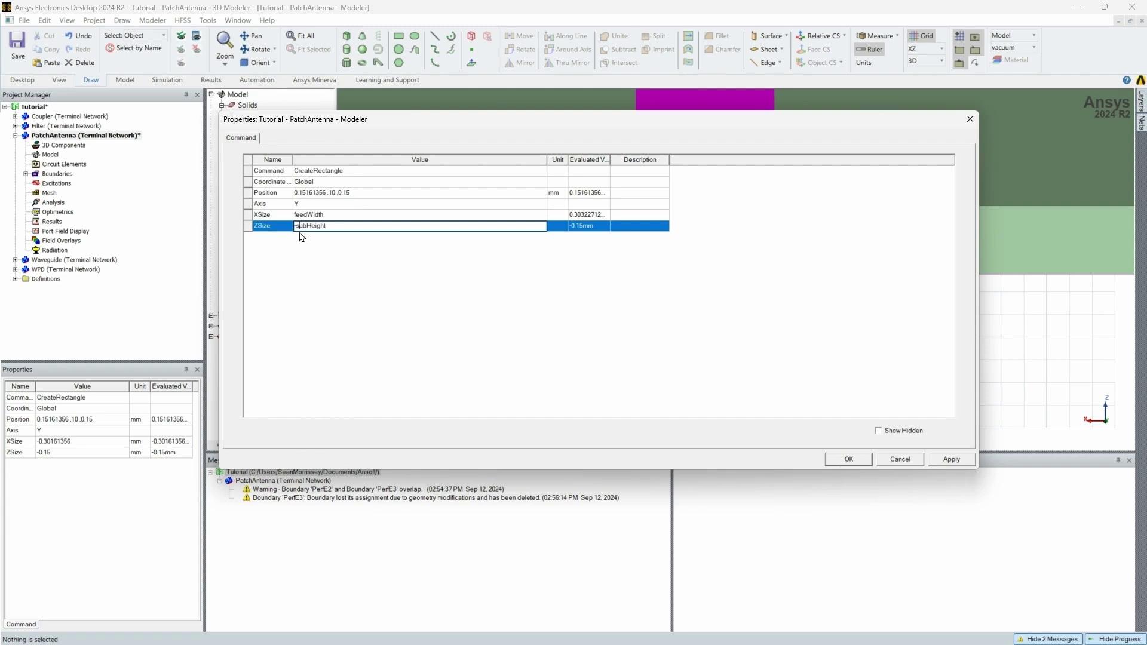
pyautogui.doubleClick(298, 227)
pyautogui.click(297, 227)
pyautogui.press('BackSpace')
# Enter the rectangle position as -feedWidth/2, subLength/2, 0mm and apply it
pyautogui.click(371, 194)
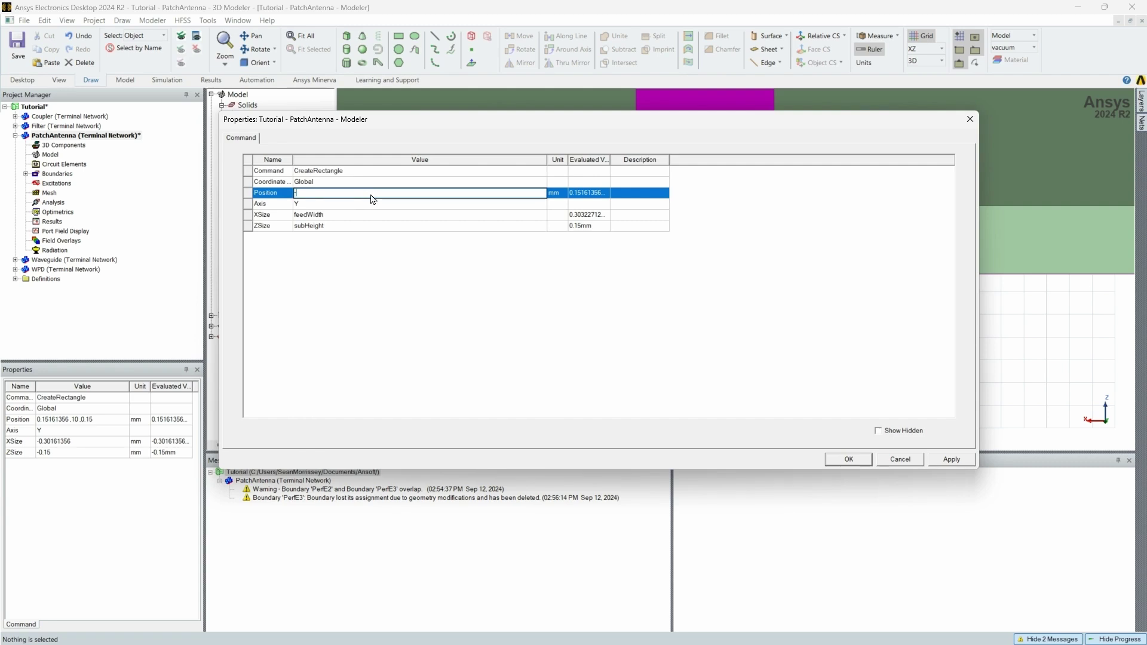
pyautogui.write('feedWidth')
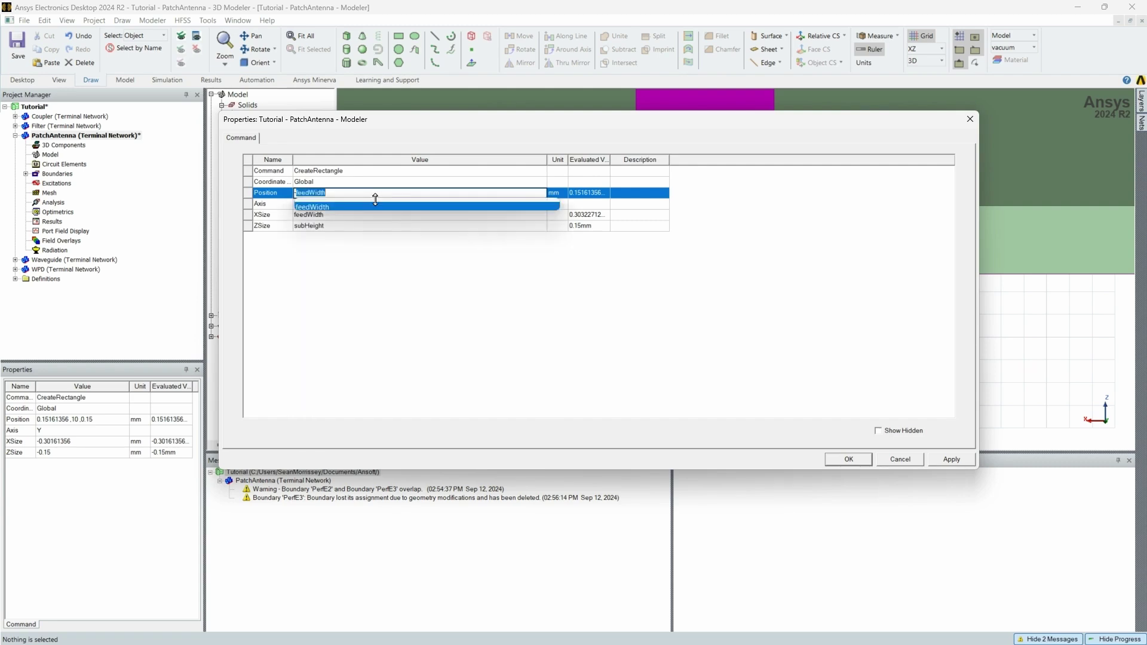
pyautogui.click(378, 205)
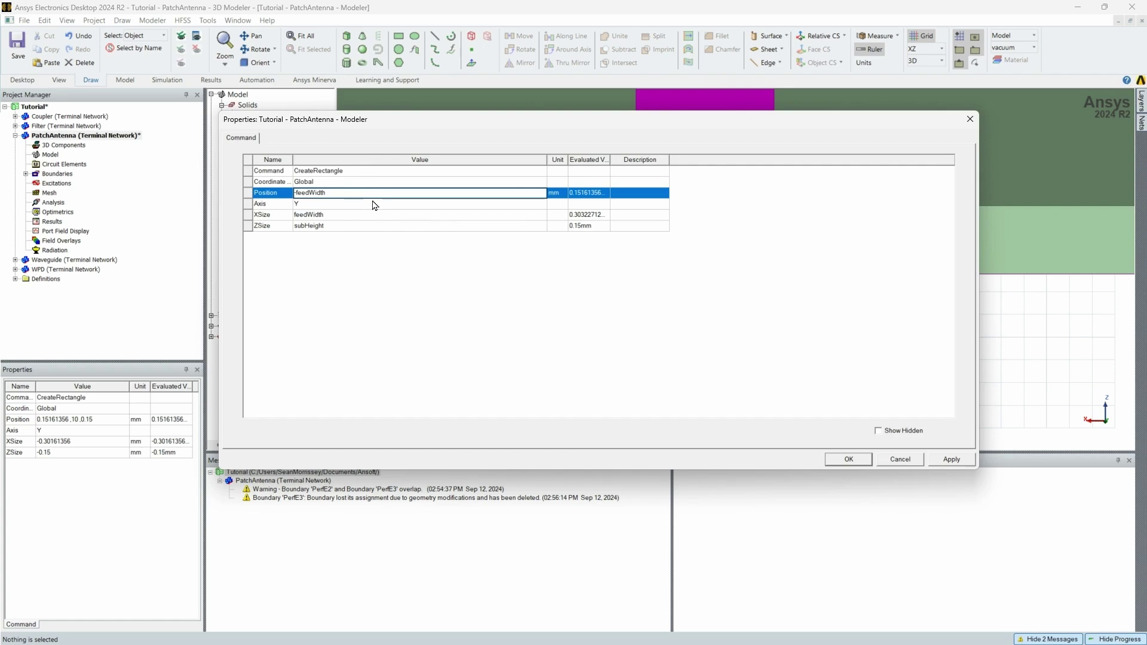
pyautogui.write('/2, subL')
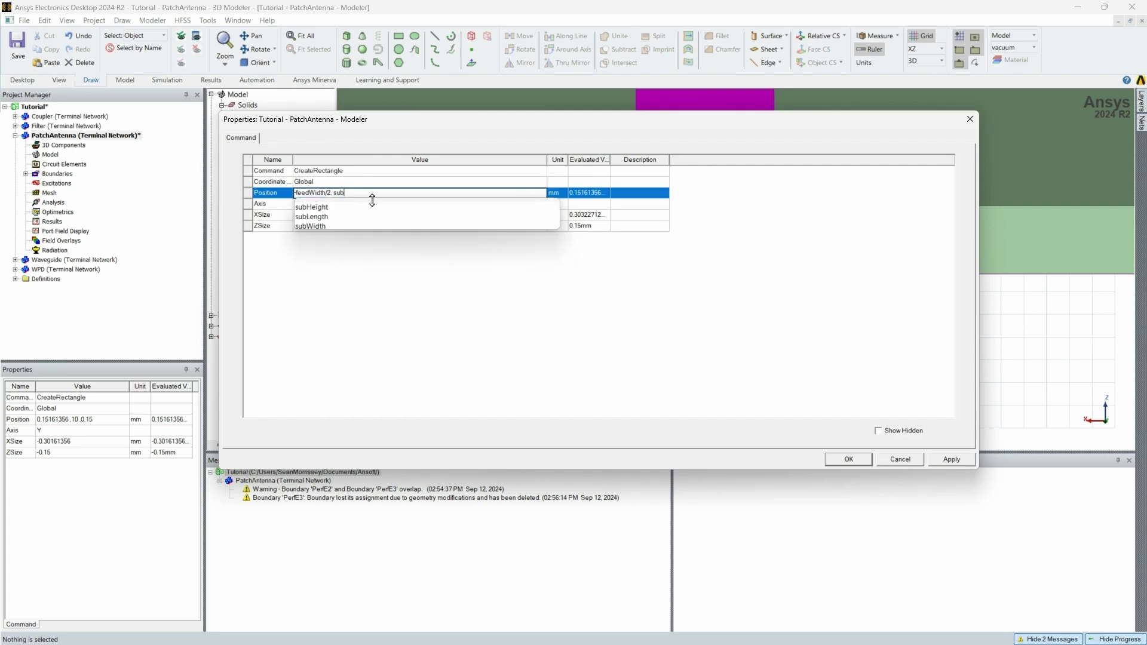
pyautogui.click(375, 205)
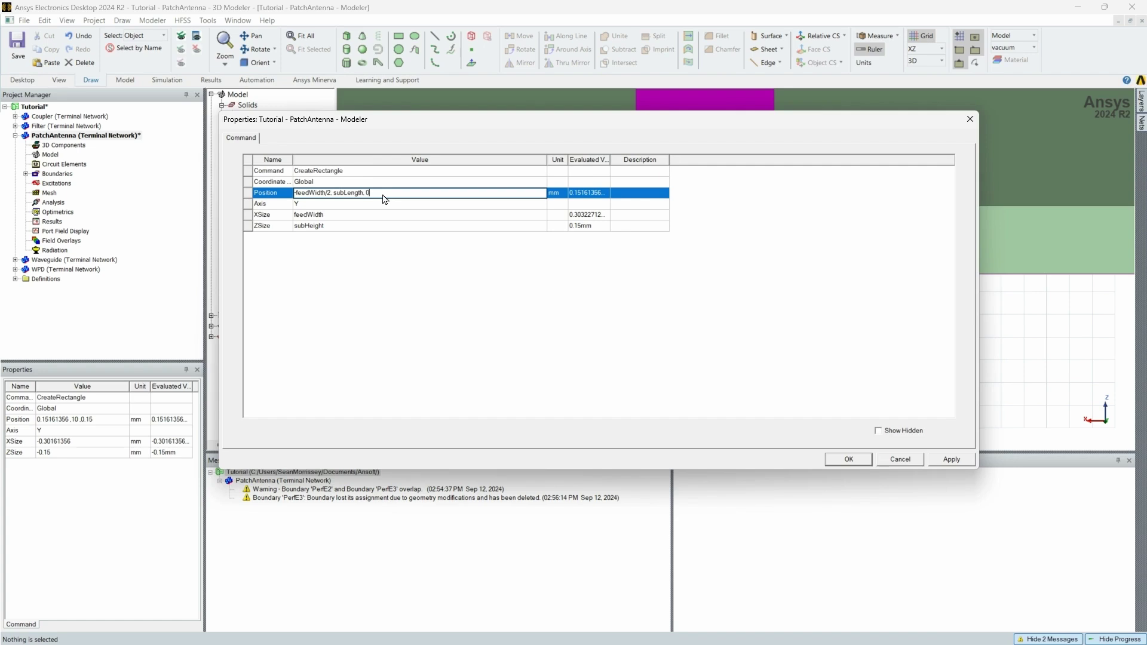
pyautogui.click(421, 323)
pyautogui.moveTo(721, 123); pyautogui.dragTo(587, 295)
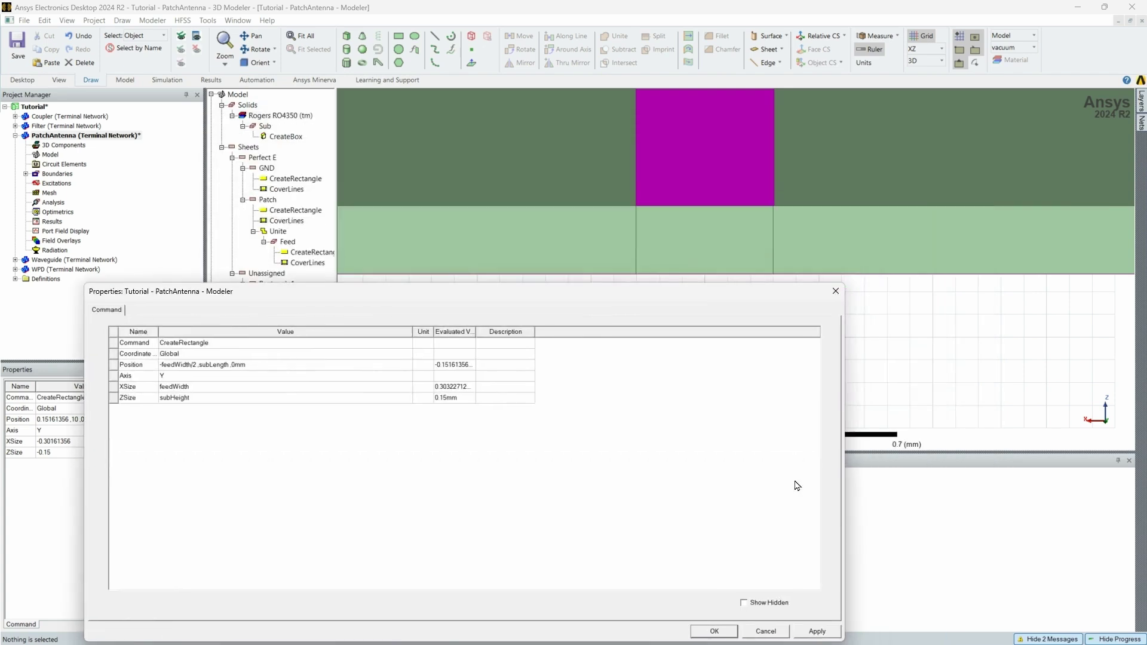
pyautogui.click(829, 632)
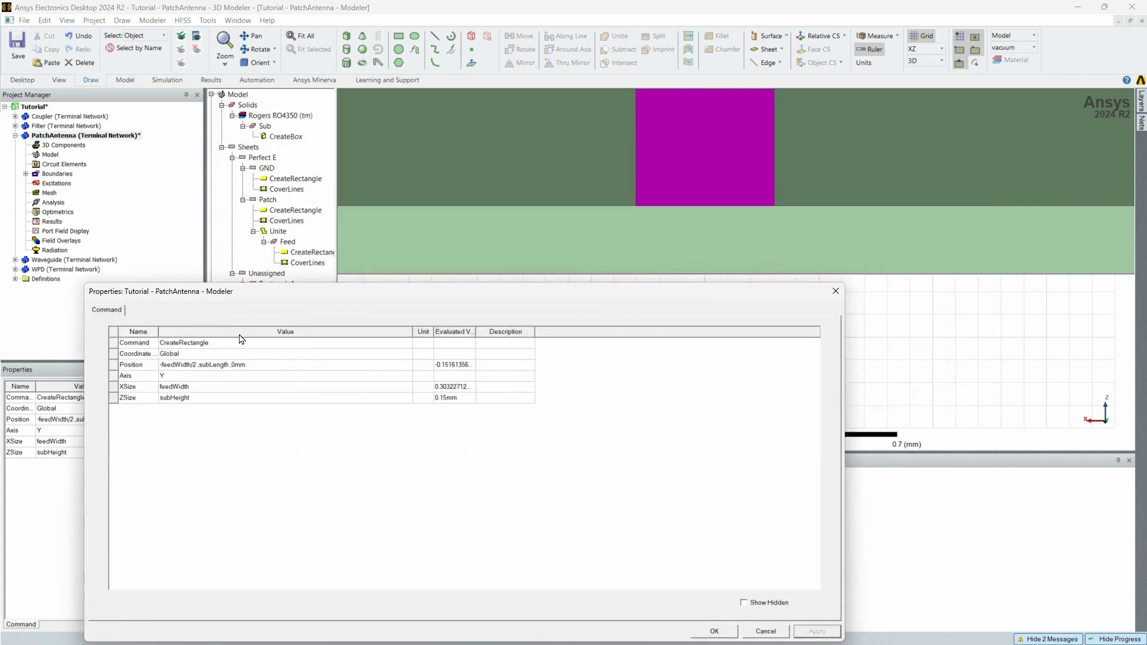
# Negate the subLength offset in the position, apply, and confirm the rectangle
pyautogui.click(215, 365)
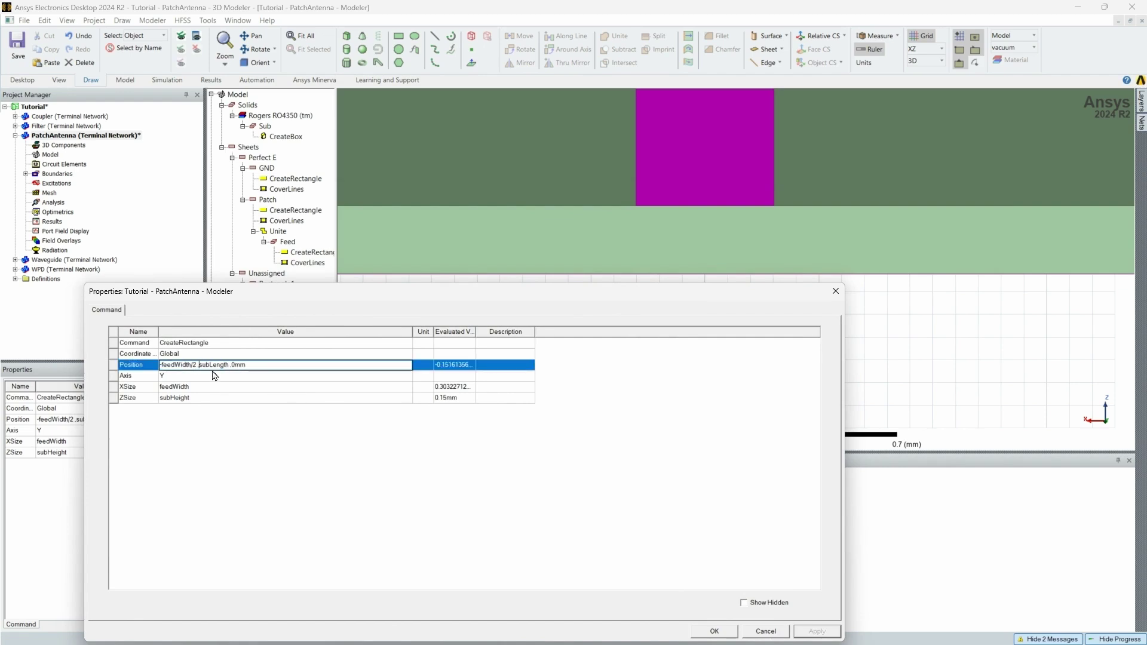
pyautogui.write('-')
pyautogui.press('Return')
pyautogui.click(803, 632)
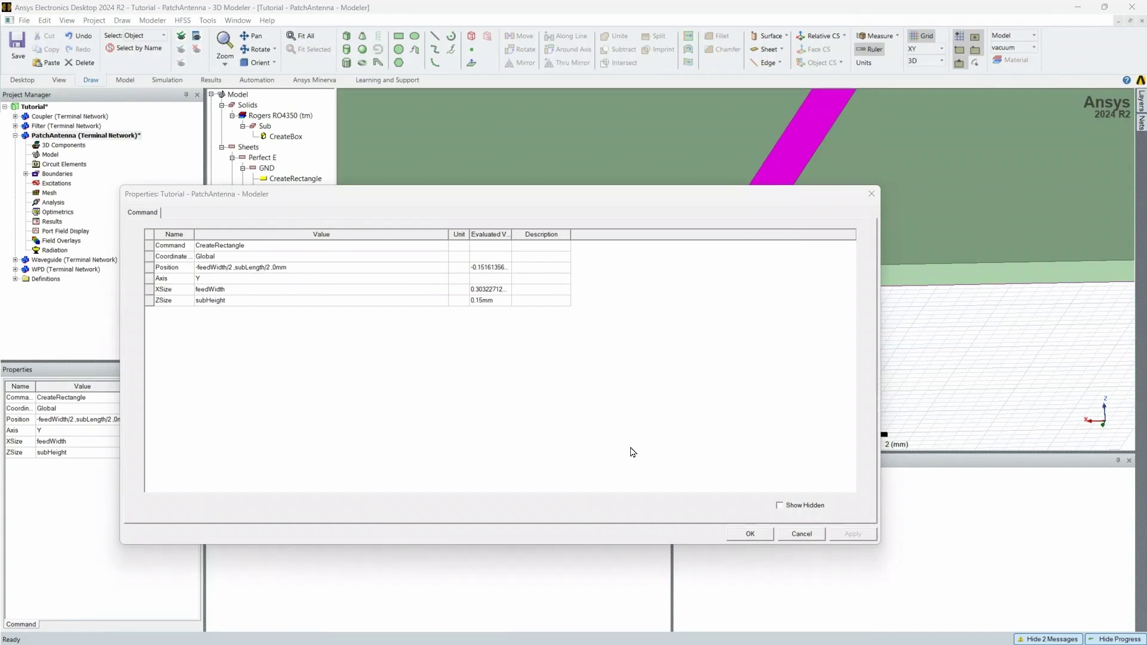
pyautogui.click(750, 533)
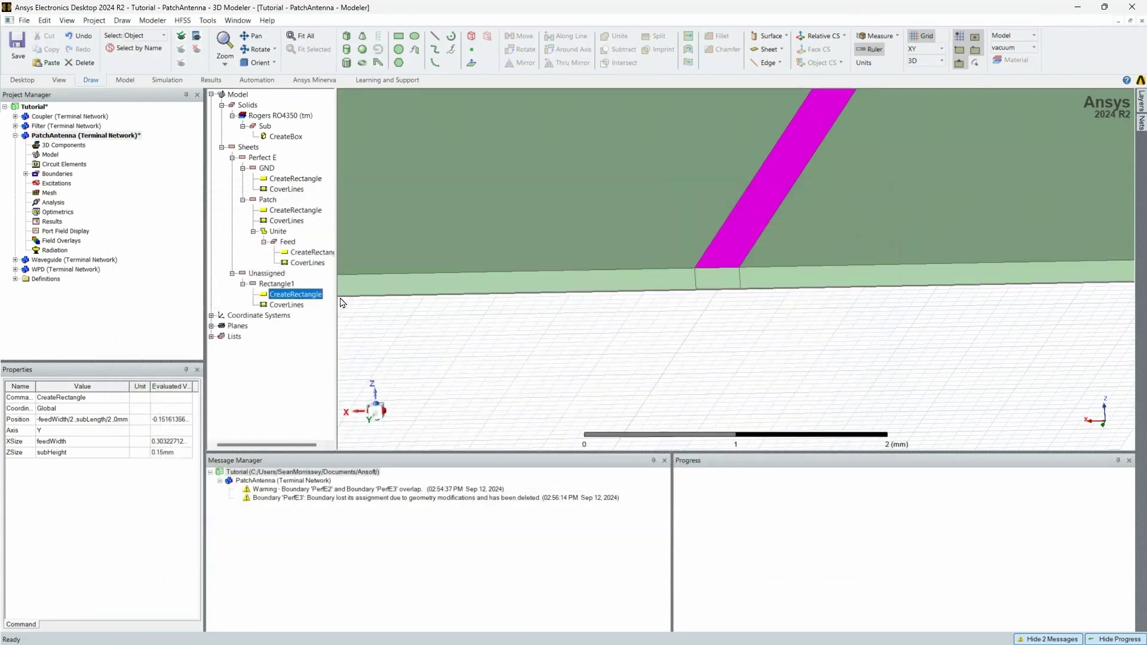
# Colour the Rectangle1 port sheet magenta
pyautogui.click(276, 284)
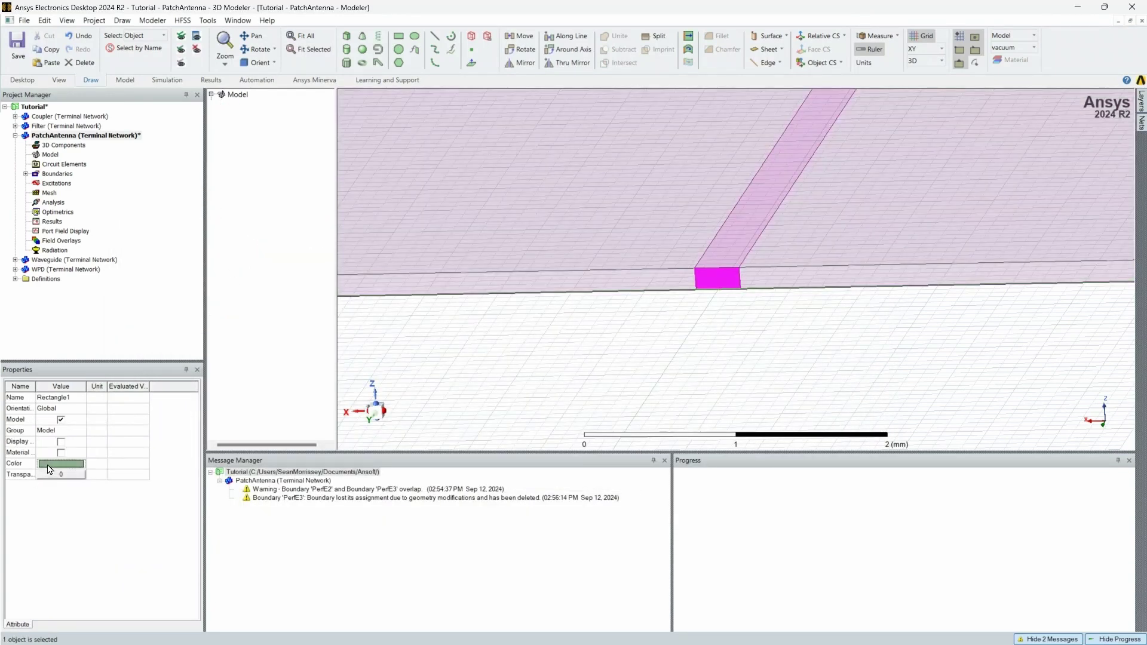
pyautogui.click(61, 463)
pyautogui.click(561, 276)
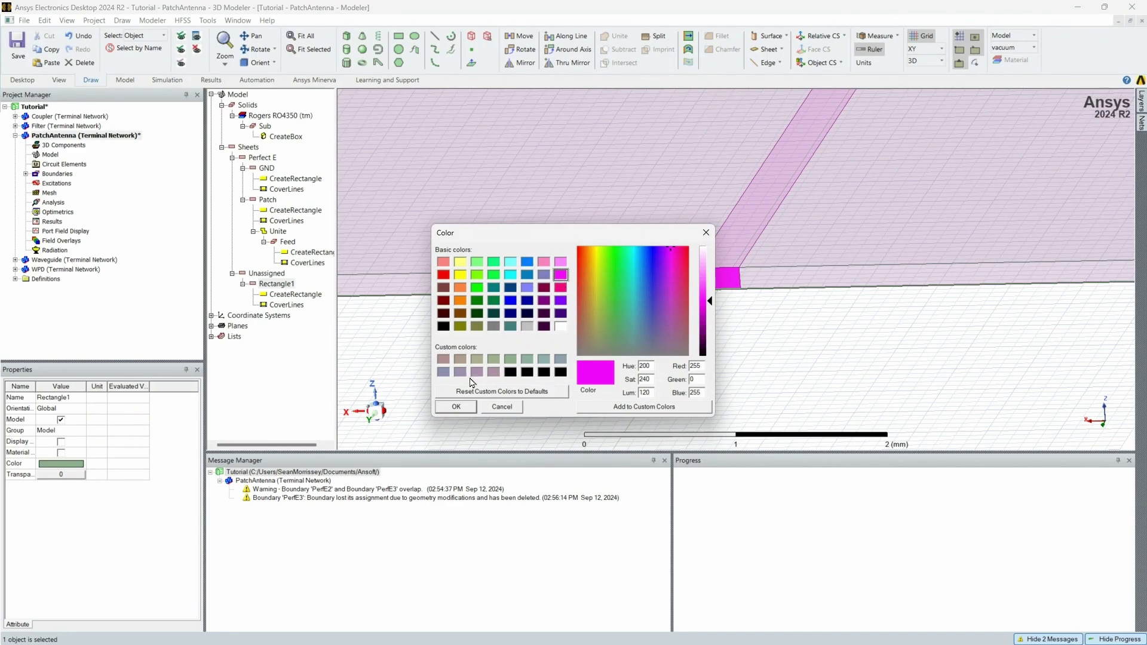
pyautogui.click(456, 406)
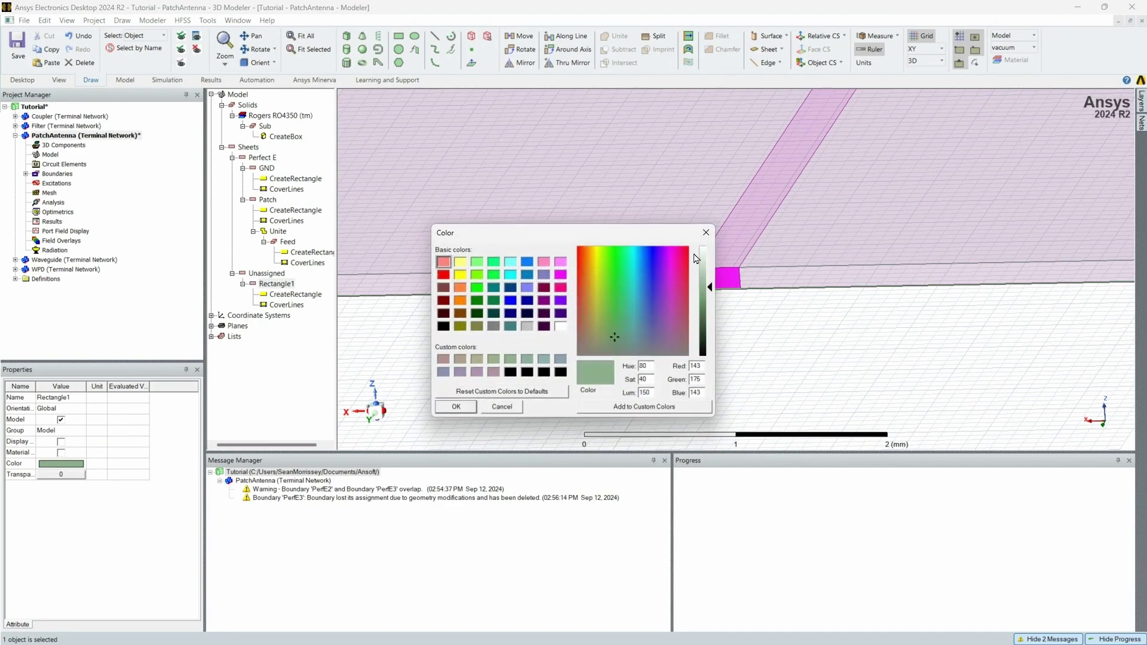
pyautogui.click(456, 407)
pyautogui.click(64, 464)
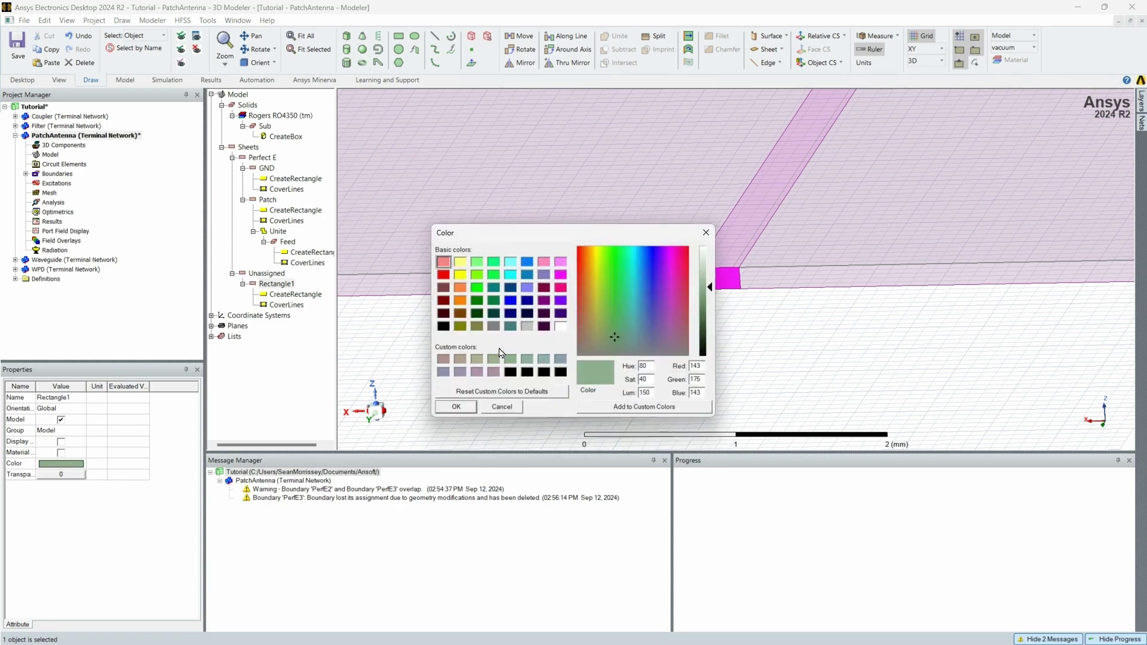
pyautogui.click(561, 275)
pyautogui.click(455, 406)
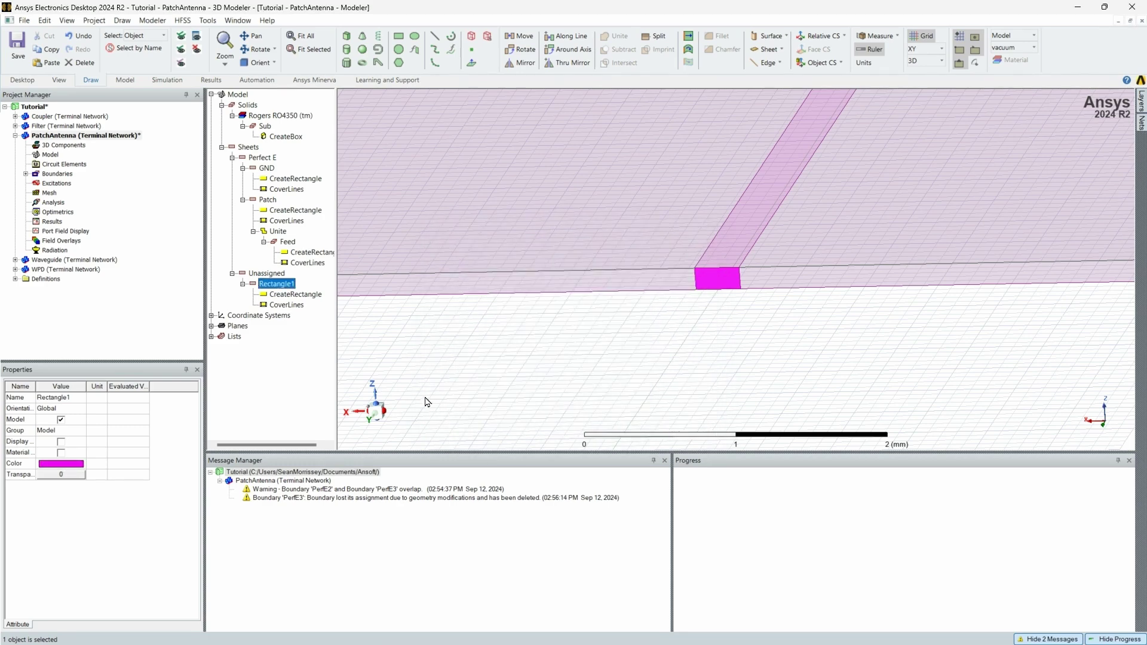
pyautogui.click(705, 342)
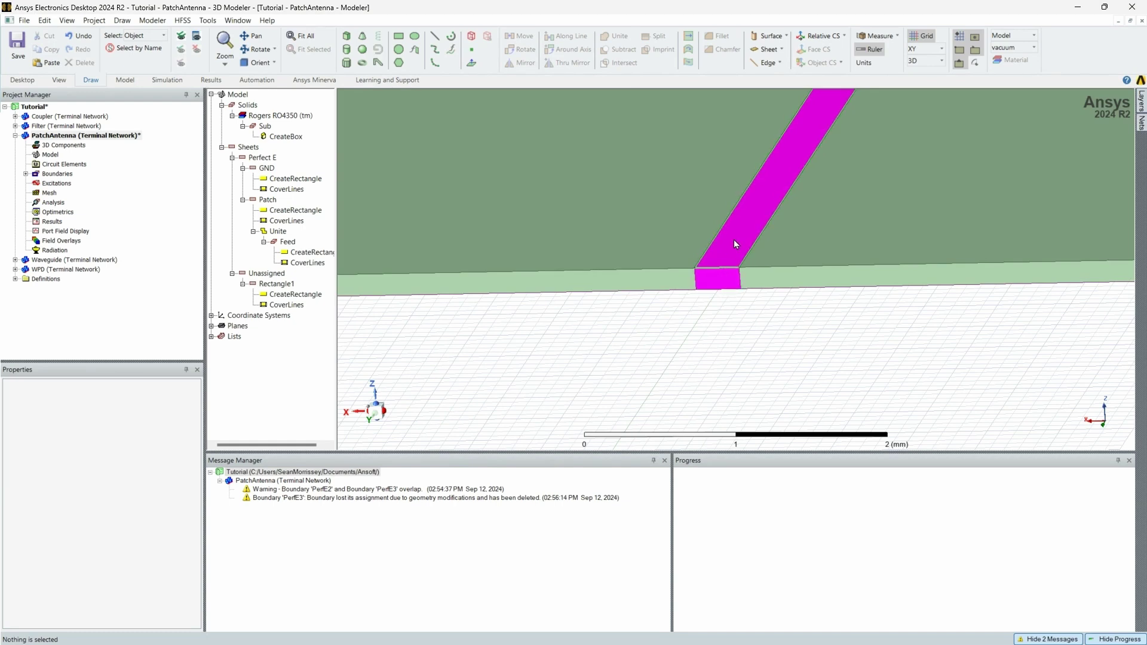
# Rename Rectangle1 to Source
pyautogui.click(285, 284)
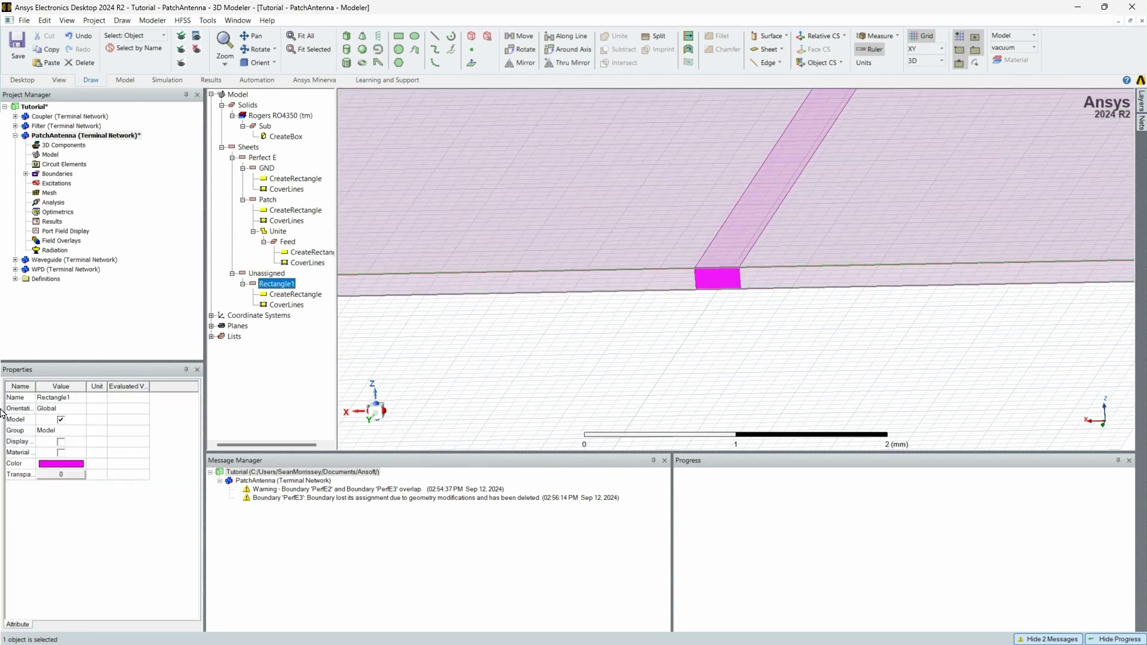
pyautogui.click(53, 398)
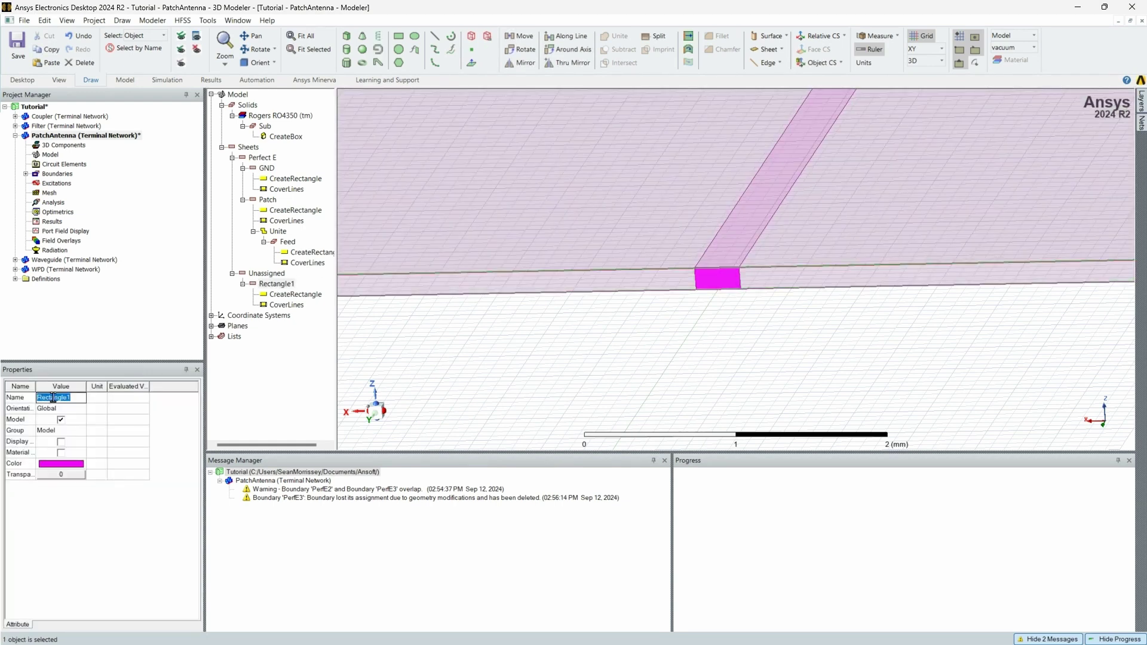
pyautogui.write('Source')
pyautogui.press('Return')
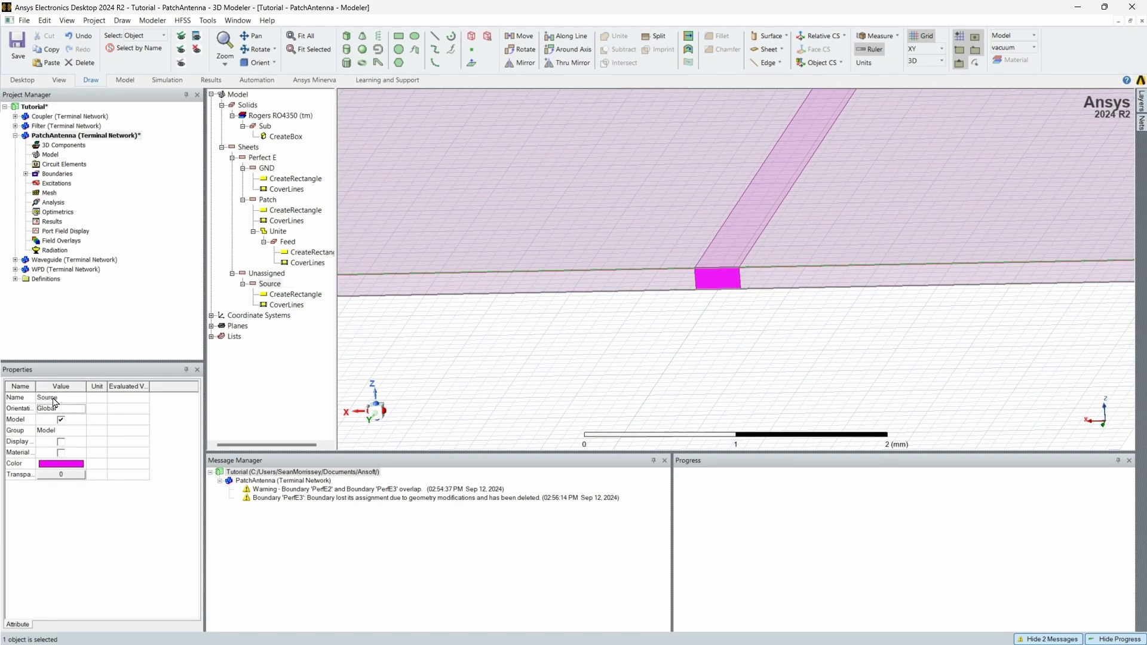
# Assign Source as a Terminal Lumped Port with GND as the reference conductor
pyautogui.click(274, 285)
pyautogui.rightClick(273, 288)
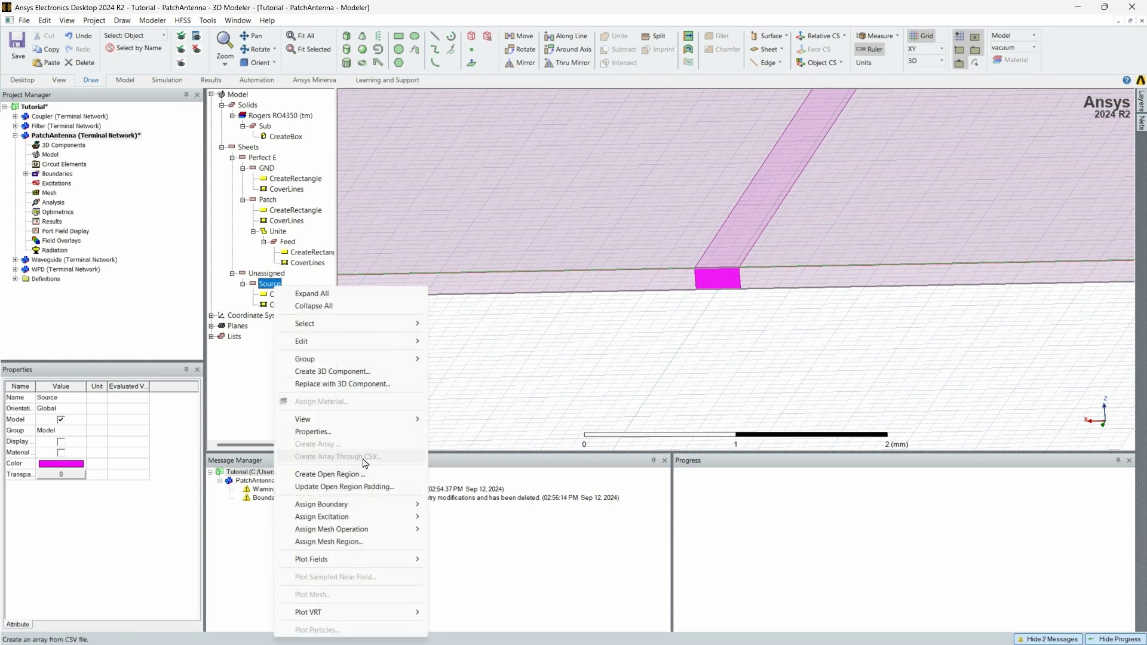
pyautogui.moveTo(364, 520)
pyautogui.moveTo(472, 517)
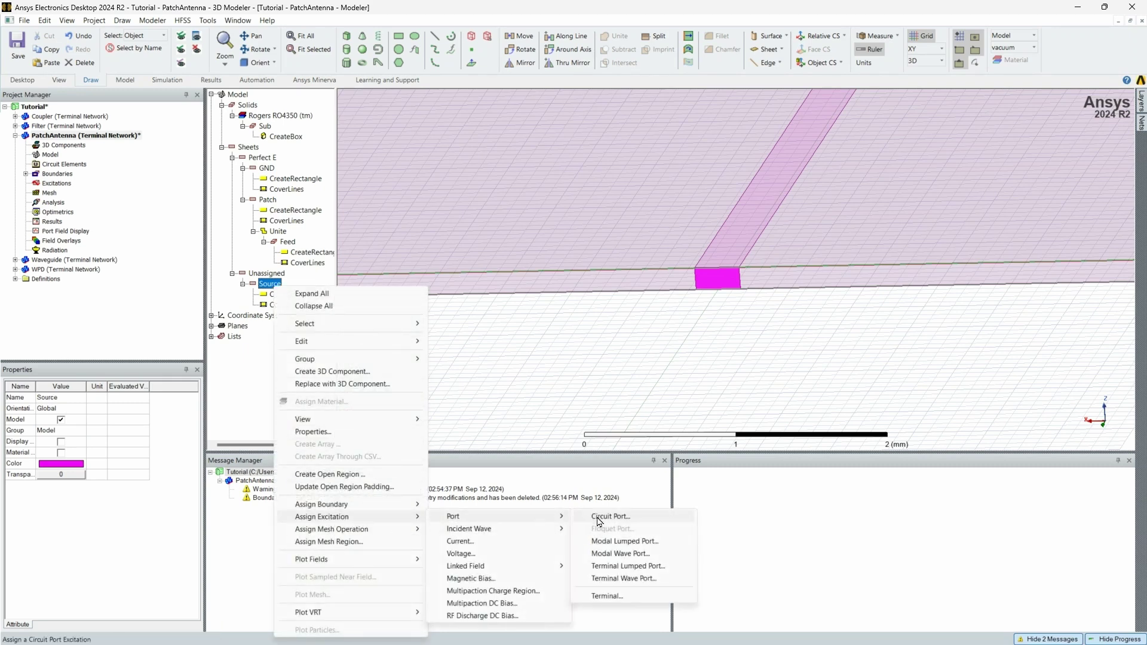
pyautogui.click(660, 571)
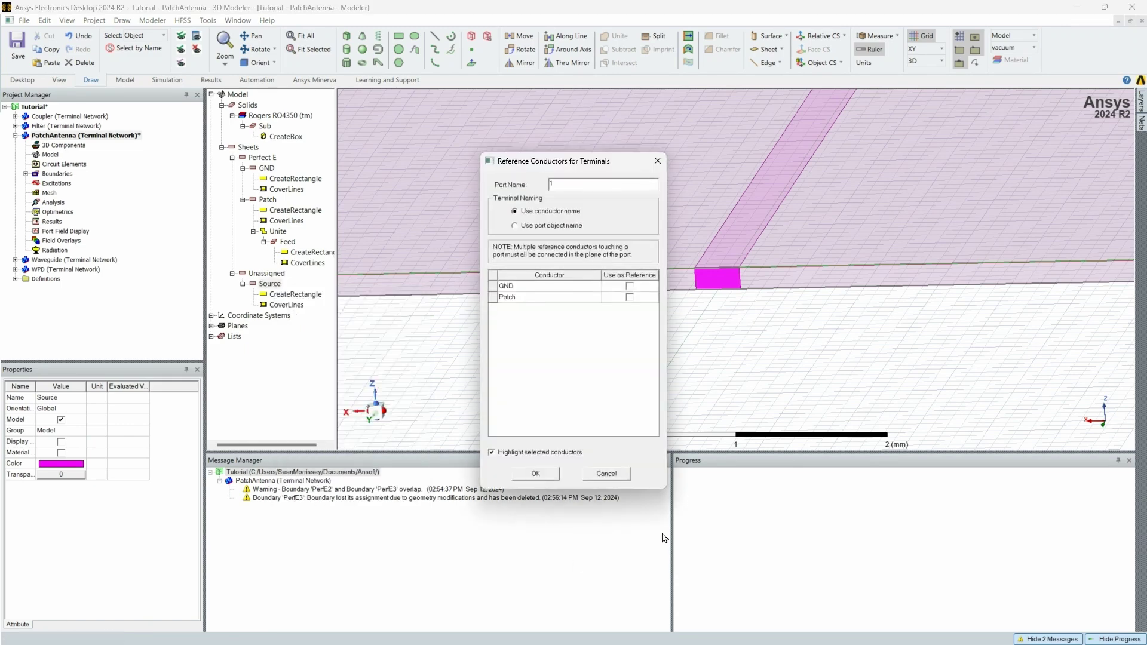
pyautogui.click(629, 287)
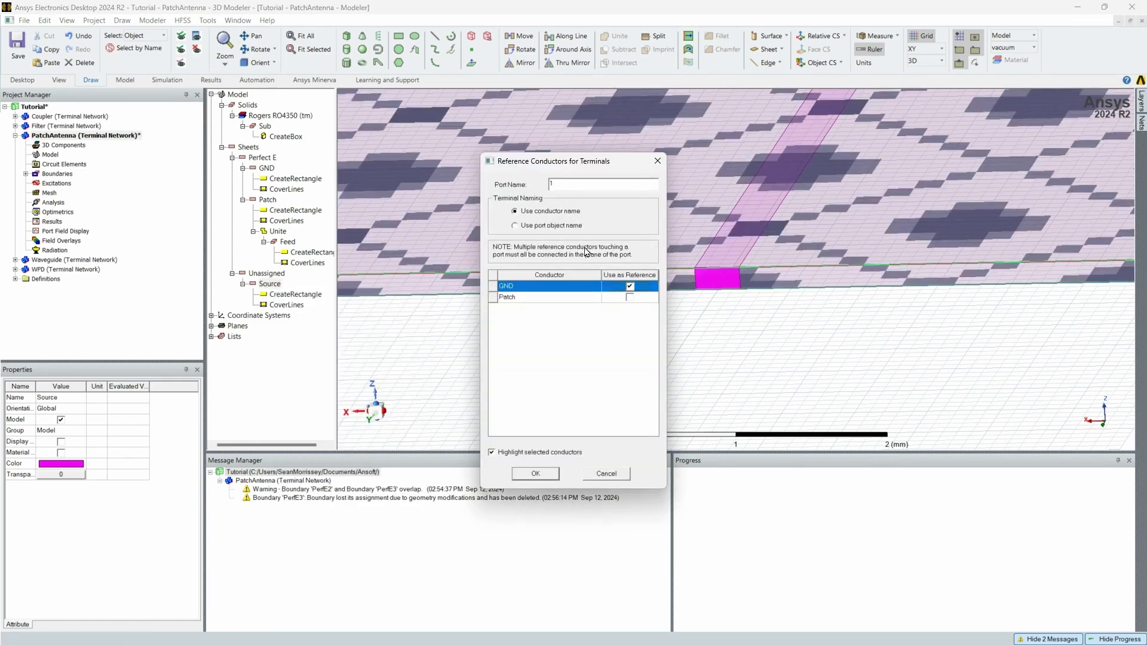
pyautogui.click(550, 472)
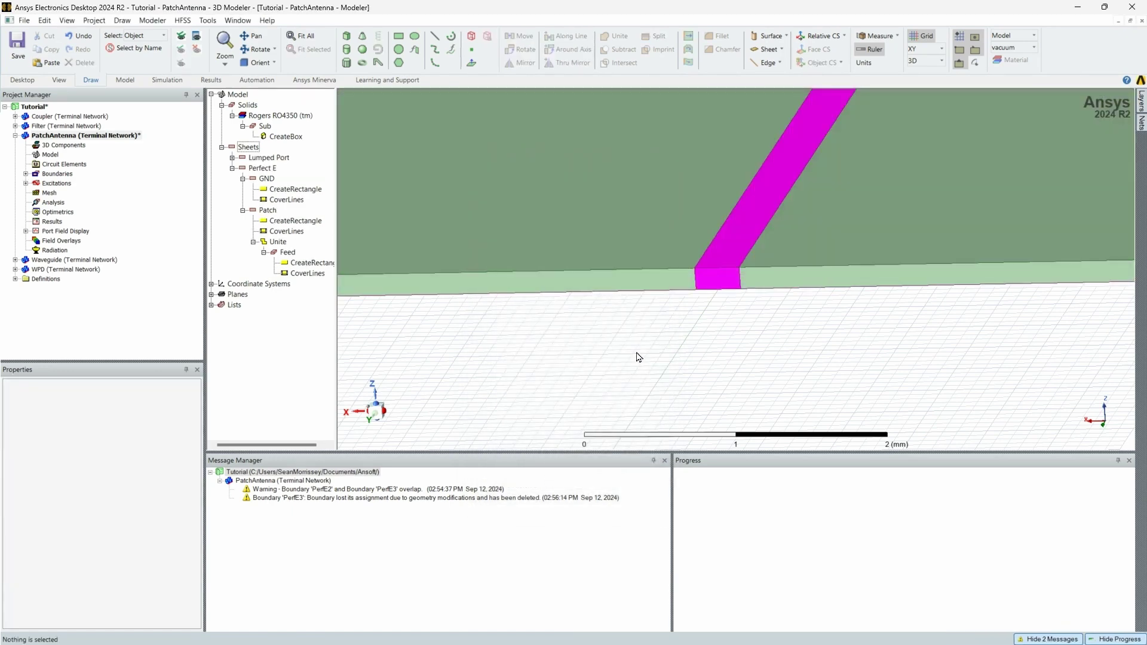
pyautogui.scroll(-5, 638, 357)
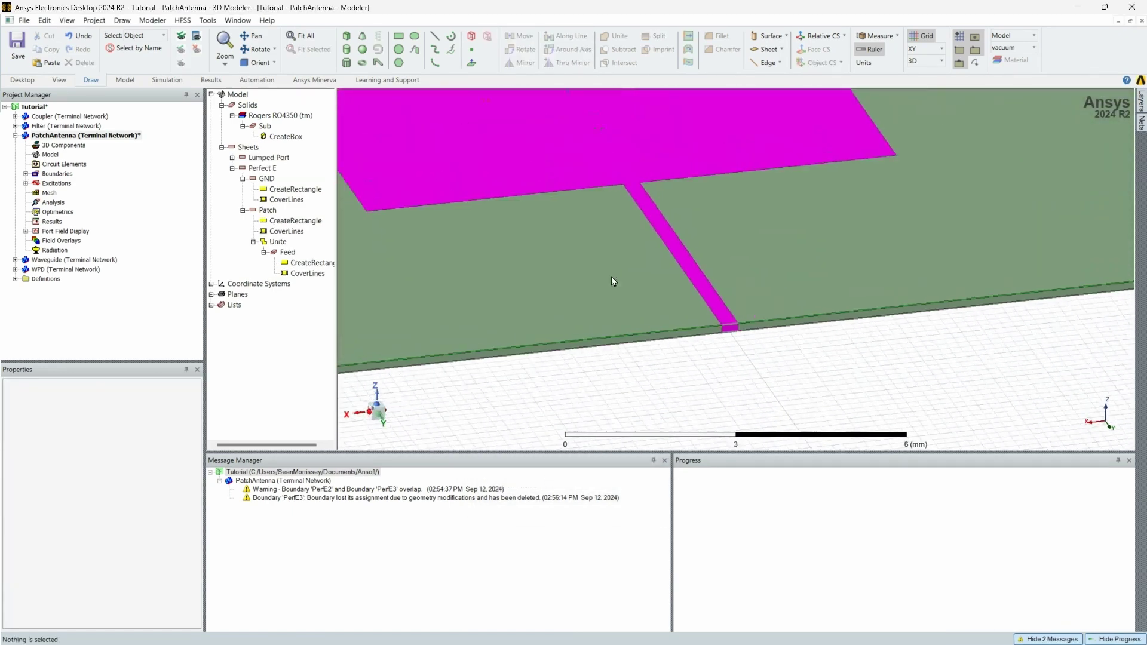
pyautogui.scroll(-6, 611, 277)
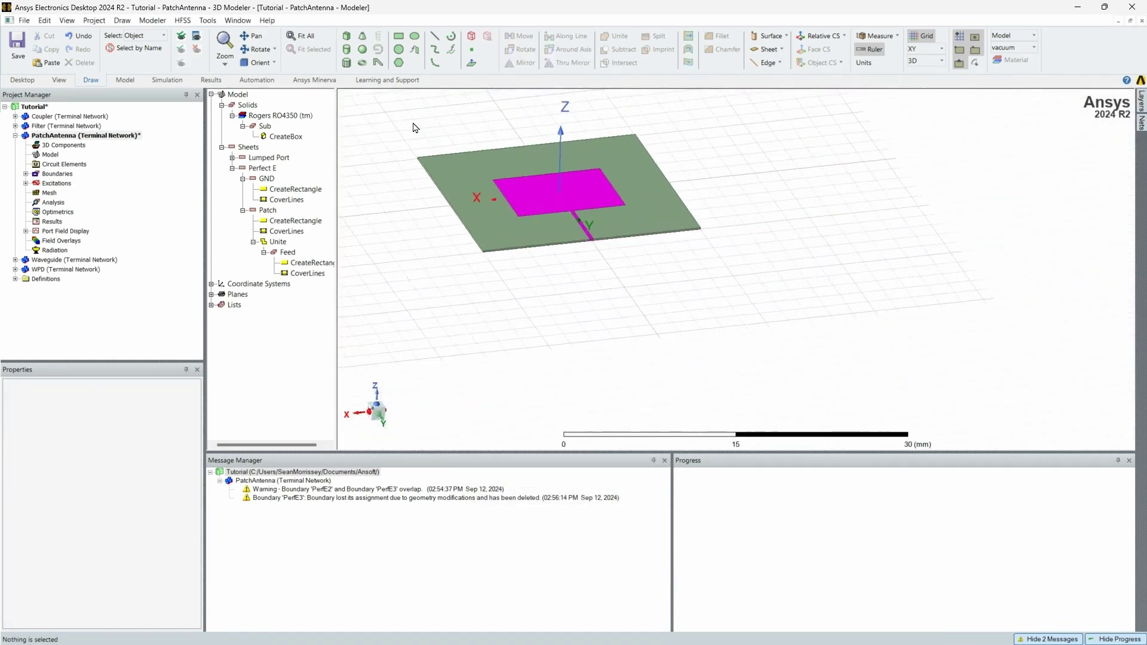
pyautogui.scroll(3, 415, 127)
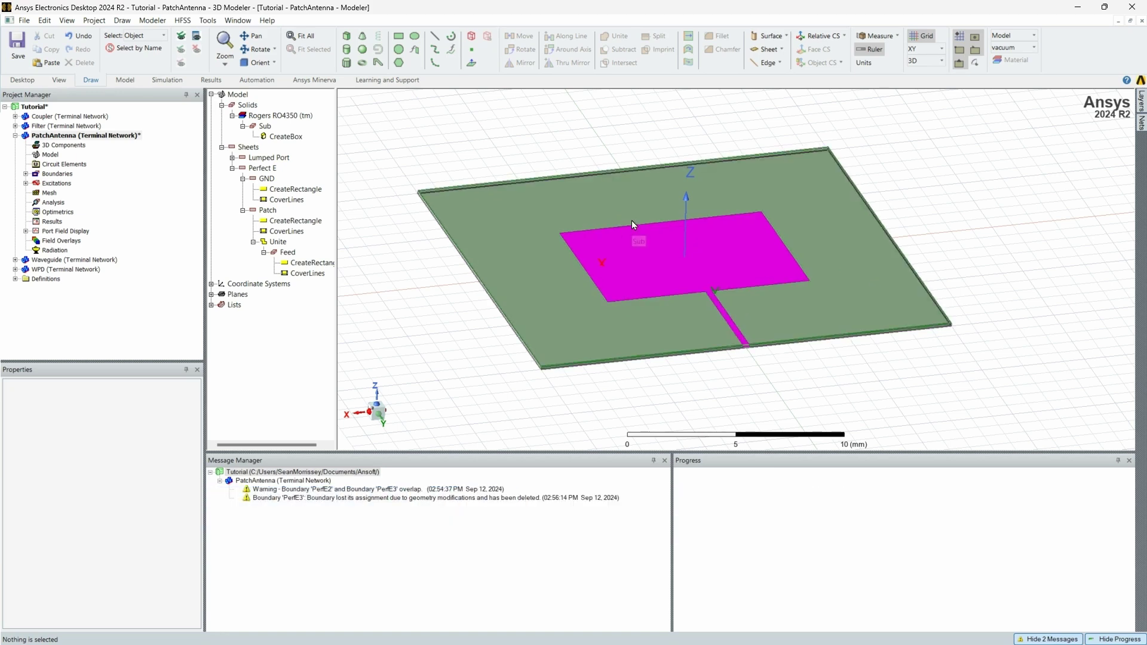
# Draw a vacuum box, Box1, enclosing the antenna board as the radiation region
pyautogui.click(399, 63)
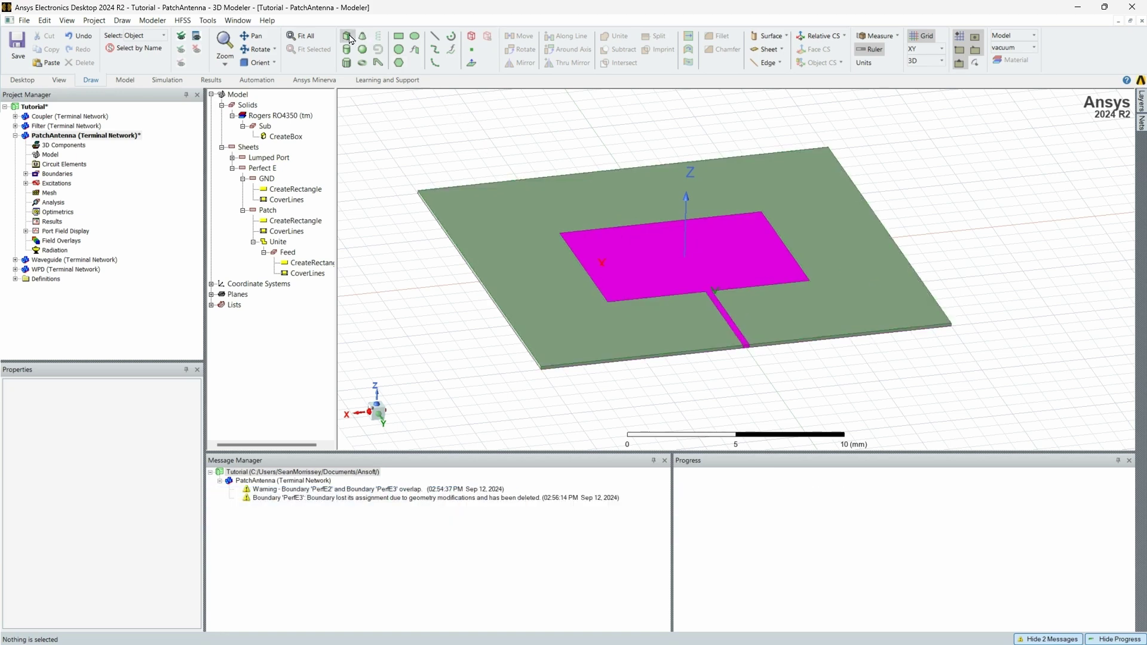
pyautogui.click(416, 197)
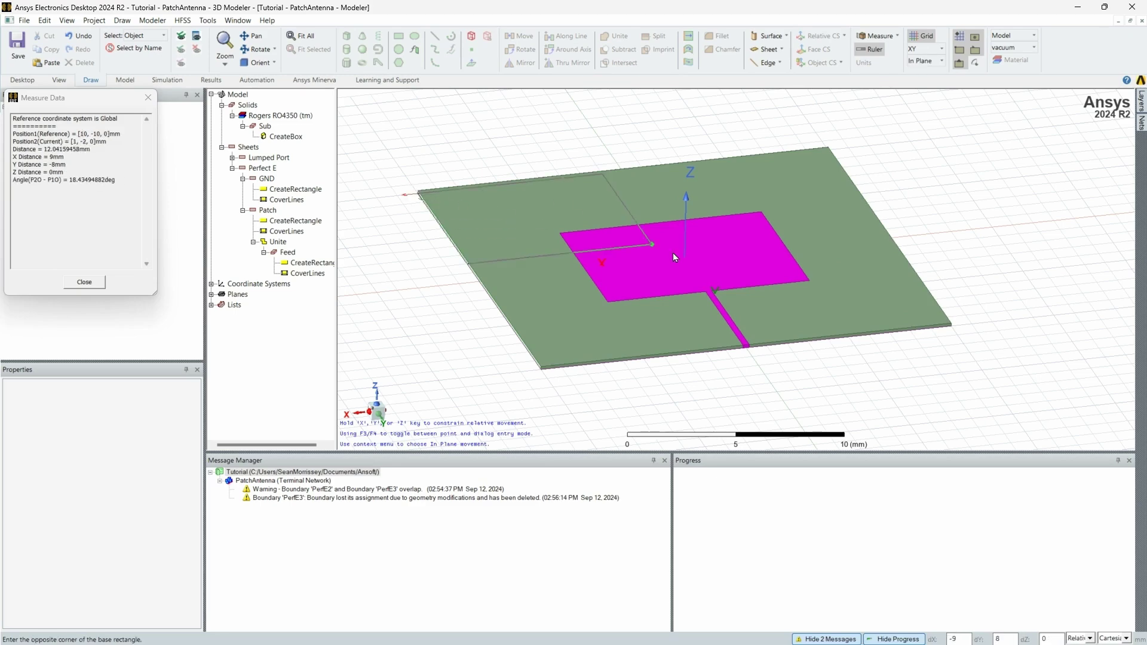
pyautogui.click(952, 325)
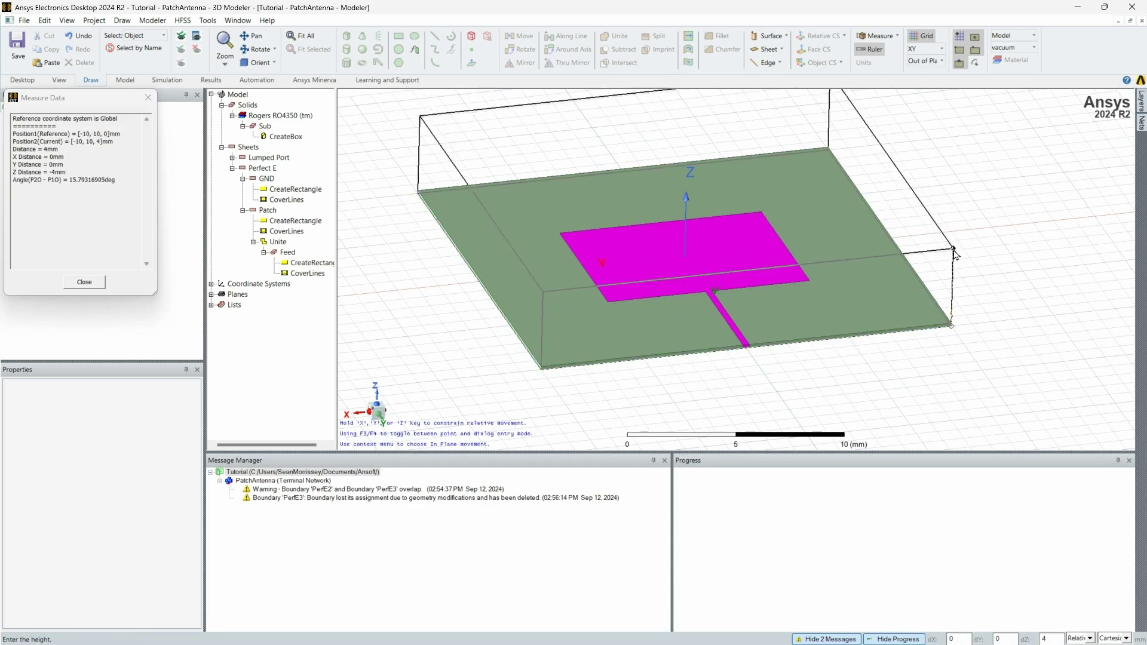
pyautogui.click(954, 270)
pyautogui.moveTo(945, 315)
pyautogui.keyDown('alt'); pyautogui.mouseDown()
pyautogui.moveTo(962, 297)
pyautogui.moveTo(952, 325)
pyautogui.mouseUp(); pyautogui.keyUp('alt')
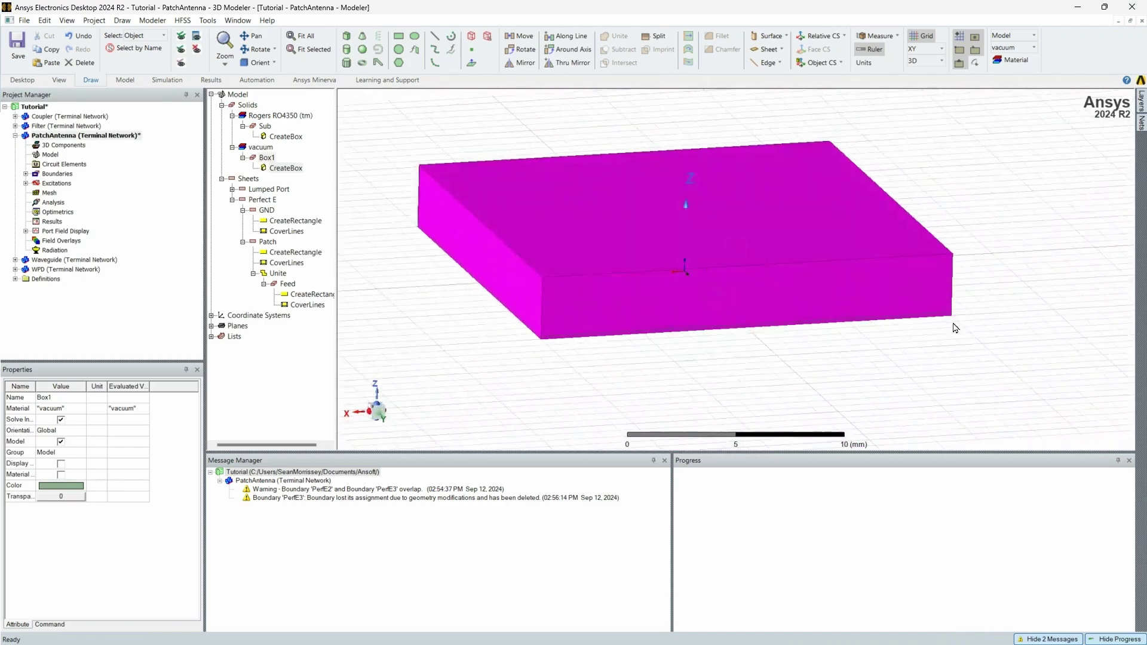
pyautogui.click(944, 325)
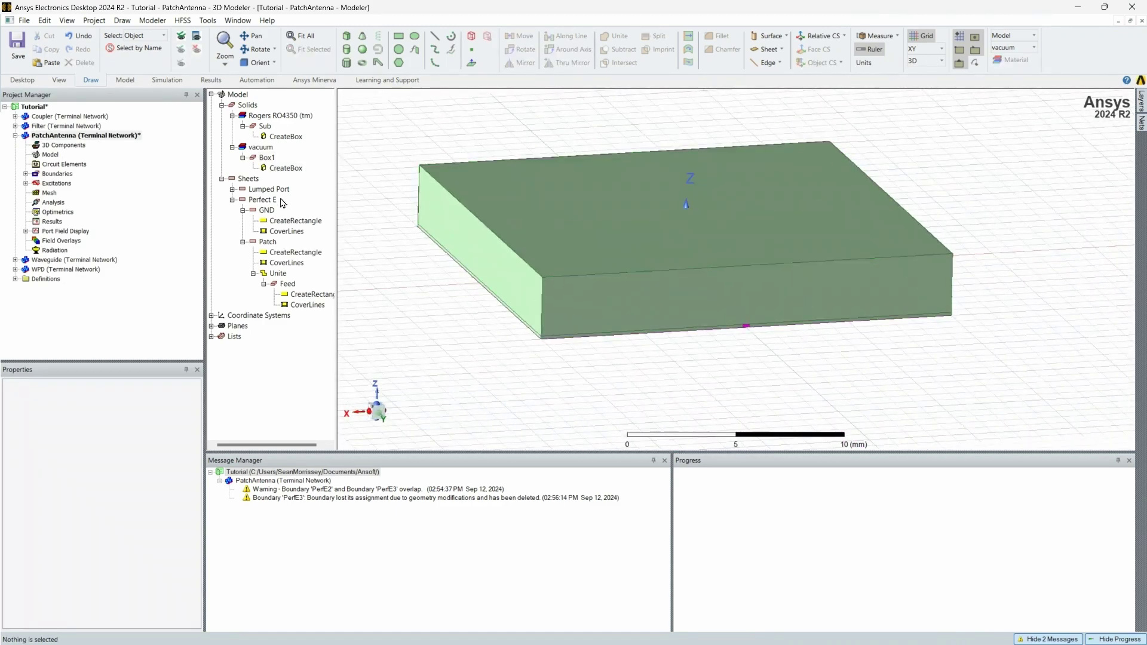
# Make Box1 light grey with about 0.94 transparency
pyautogui.click(267, 158)
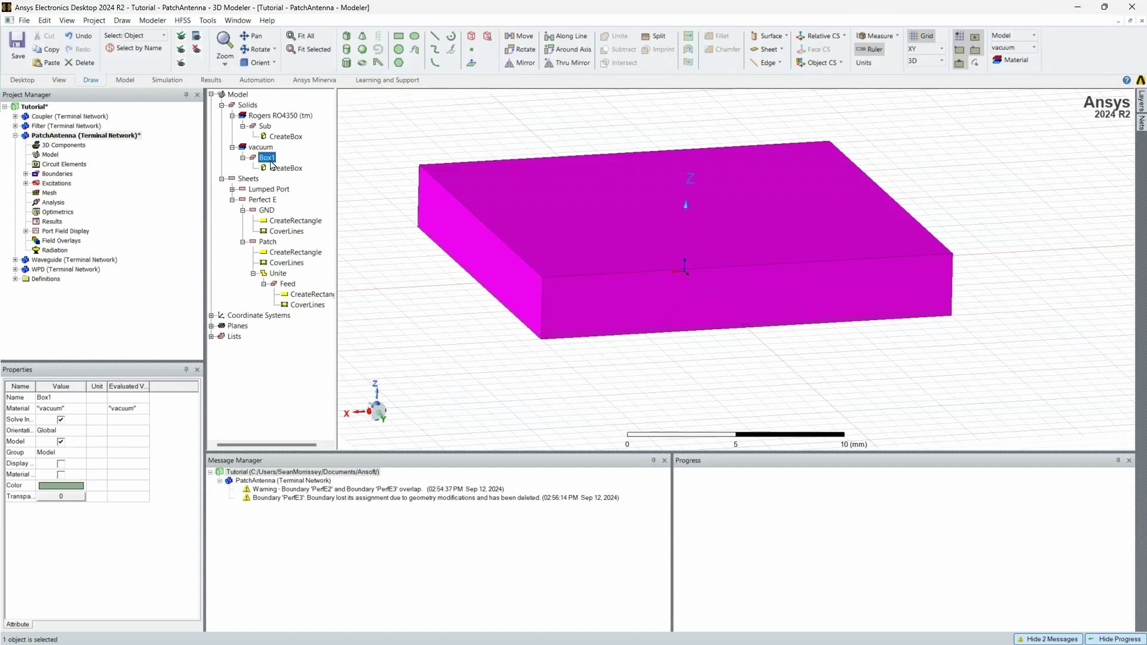
pyautogui.click(61, 485)
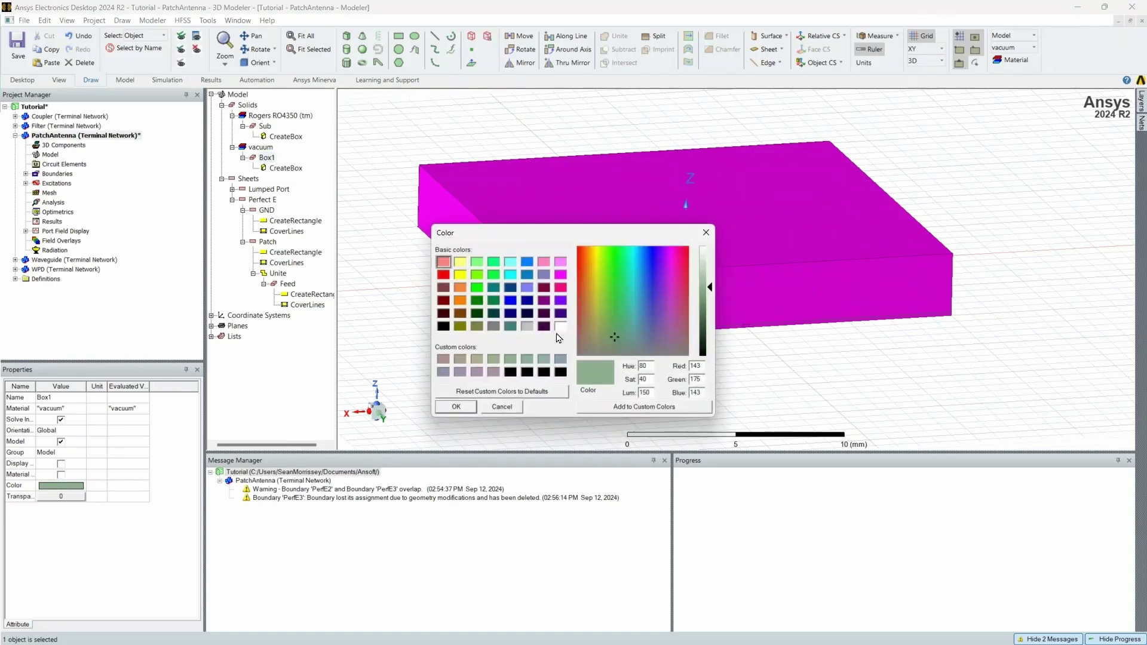
pyautogui.click(527, 326)
pyautogui.click(456, 406)
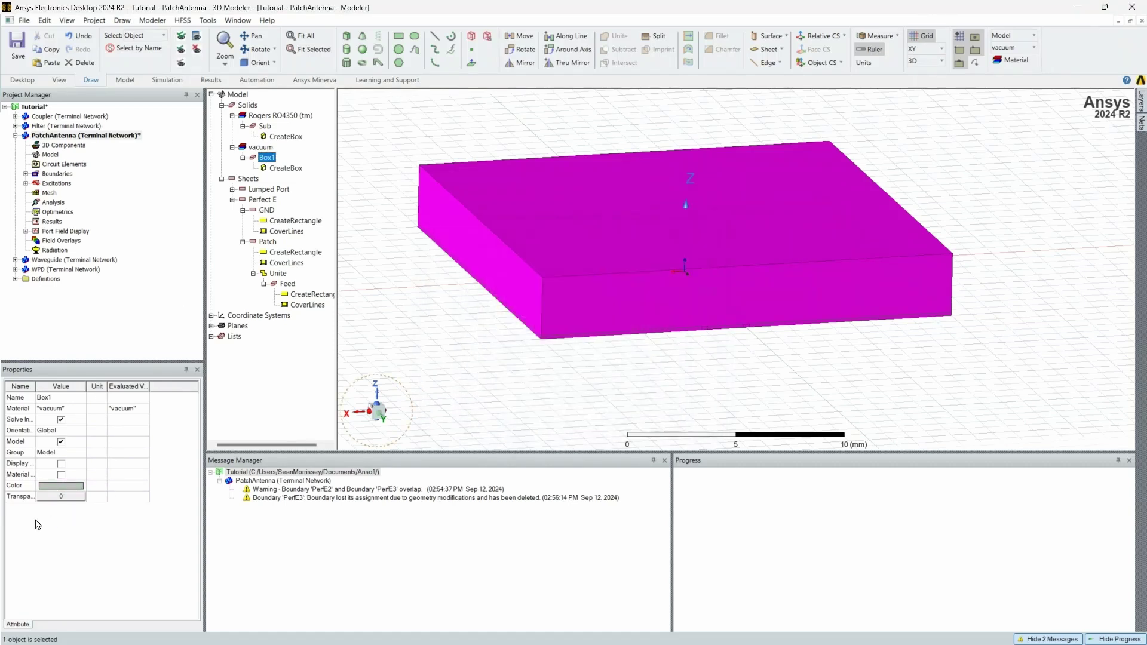
pyautogui.click(67, 498)
pyautogui.moveTo(569, 318); pyautogui.dragTo(935, 312)
pyautogui.click(539, 348)
pyautogui.click(596, 320)
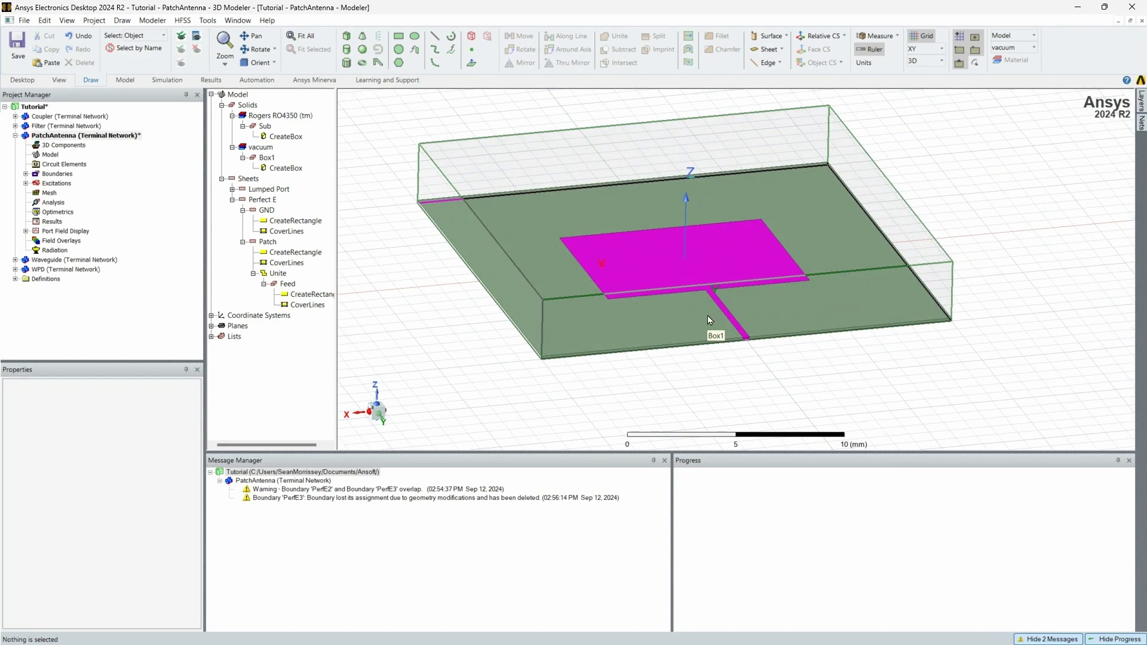
# Select the outer faces of Box1 in face-select mode
pyautogui.click(686, 314)
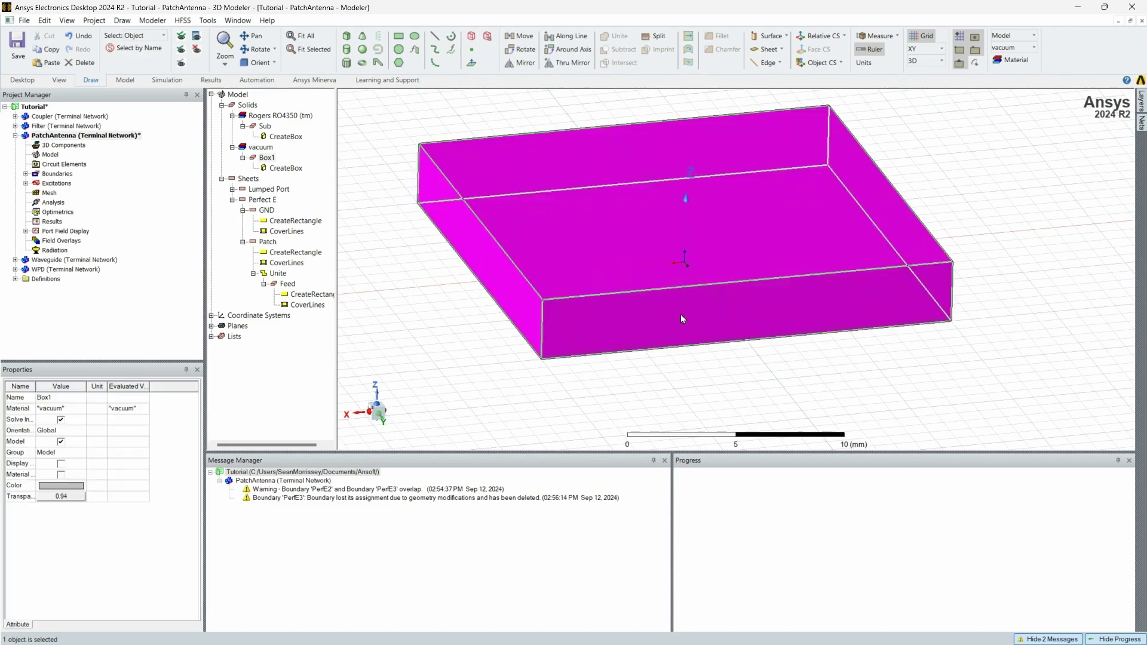
pyautogui.press('f')
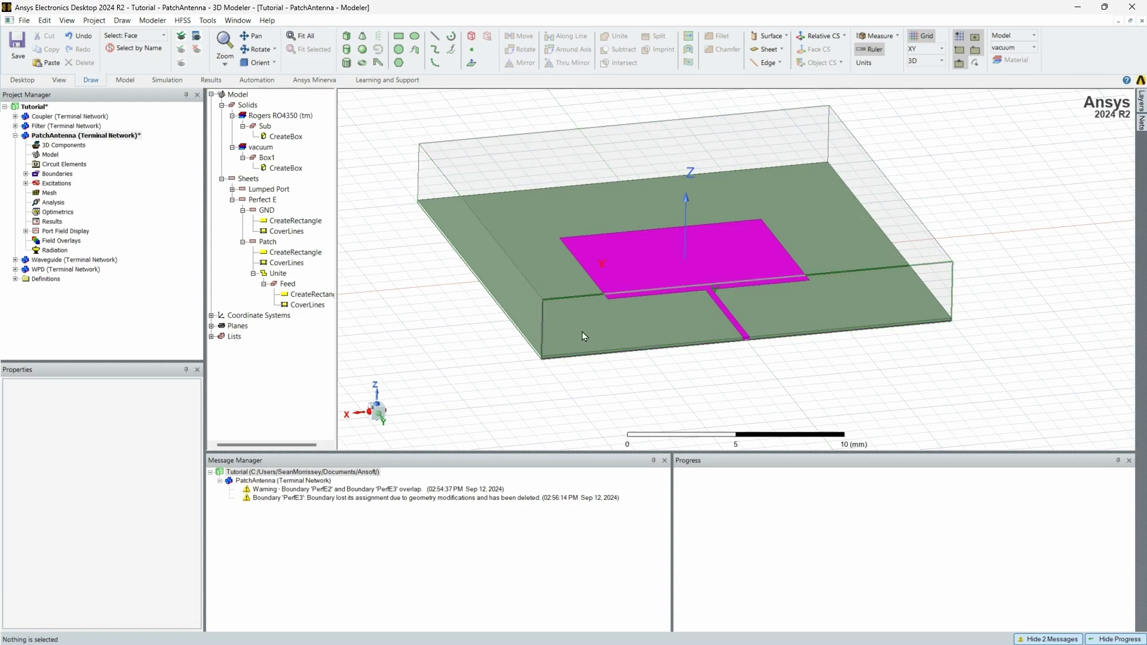
pyautogui.click(577, 329)
pyautogui.keyDown('ctrl'); pyautogui.click(518, 300); pyautogui.keyUp('ctrl')
pyautogui.keyDown('alt'); pyautogui.moveTo(518, 300); pyautogui.dragTo(798, 239); pyautogui.keyUp('alt')
pyautogui.keyDown('ctrl'); pyautogui.click(861, 261); pyautogui.keyUp('ctrl')
pyautogui.keyDown('alt'); pyautogui.moveTo(861, 261); pyautogui.dragTo(845, 251); pyautogui.keyUp('alt')
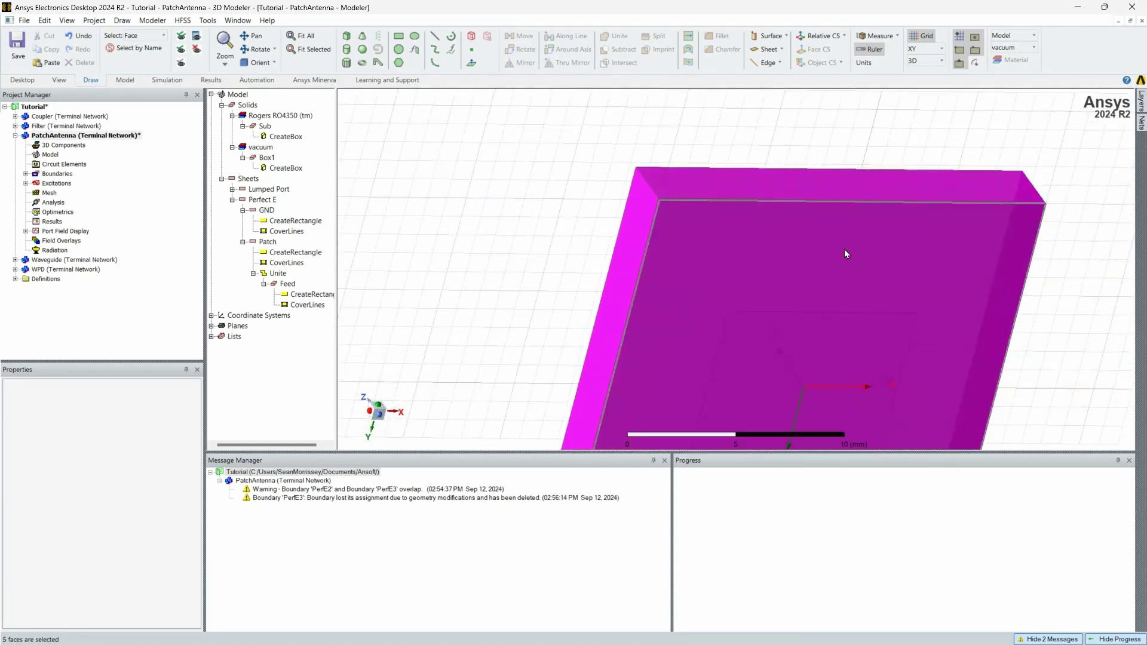
# Assign a radiation boundary named Rad1 to the selected faces
pyautogui.rightClick(817, 246)
pyautogui.moveTo(896, 494)
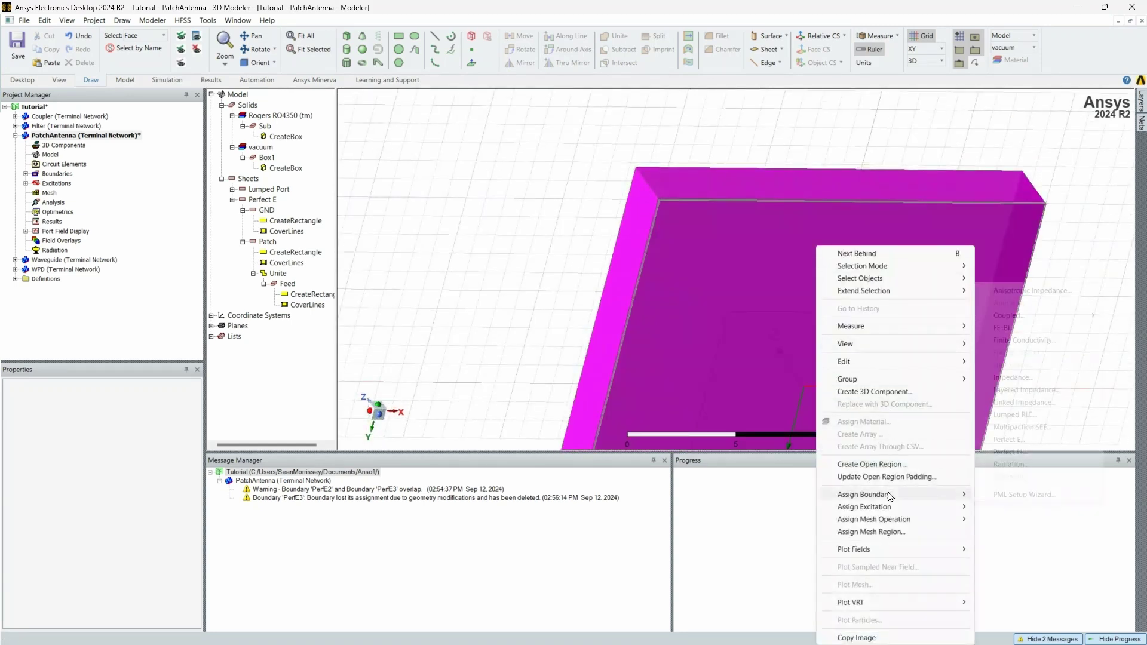
pyautogui.click(1010, 464)
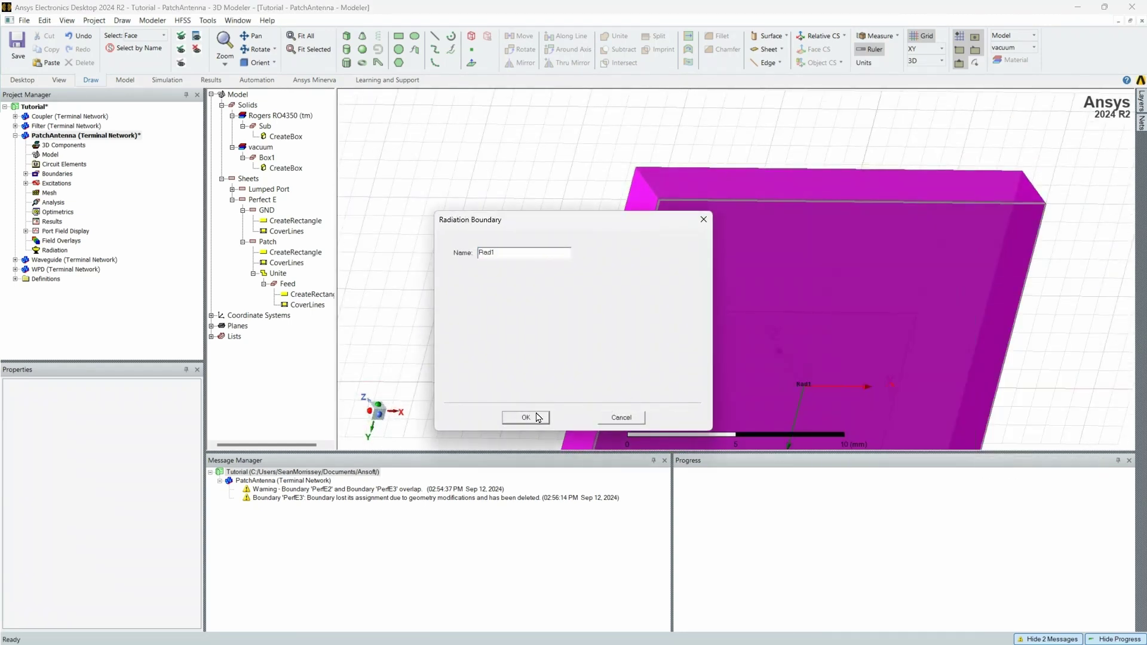
pyautogui.click(526, 415)
pyautogui.keyDown('alt'); pyautogui.moveTo(512, 277); pyautogui.dragTo(651, 300); pyautogui.keyUp('alt')
pyautogui.scroll(-4, 658, 300)
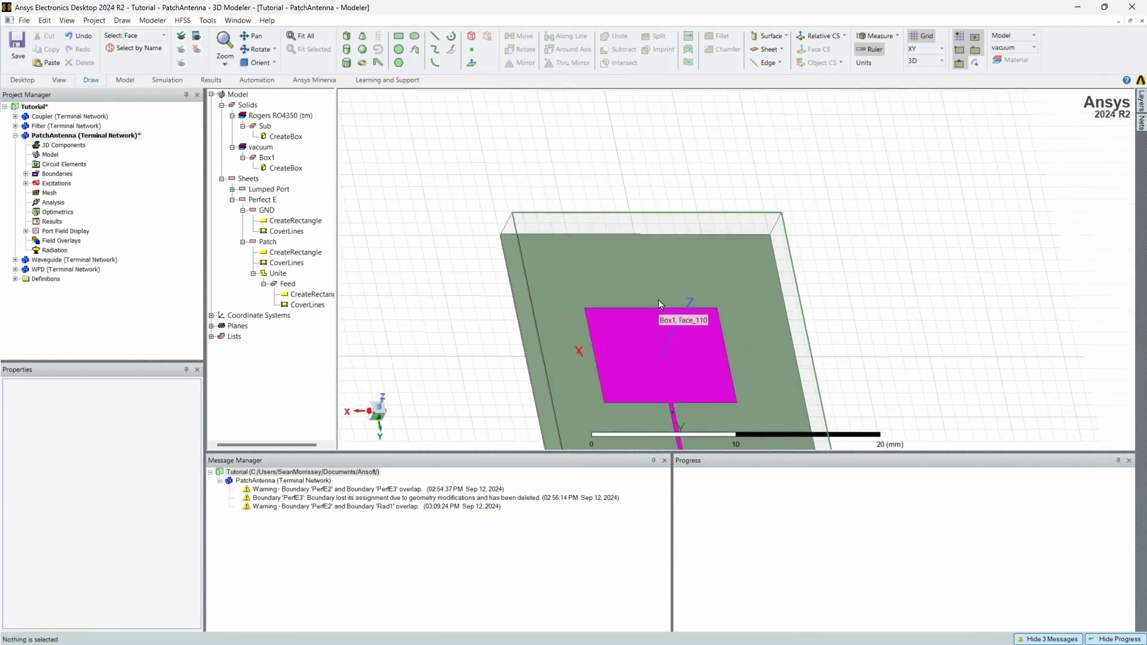
# Add advanced solution setup Setup1 at 10 GHz and accept the interpolating frequency sweep
pyautogui.rightClick(51, 203)
pyautogui.moveTo(97, 230)
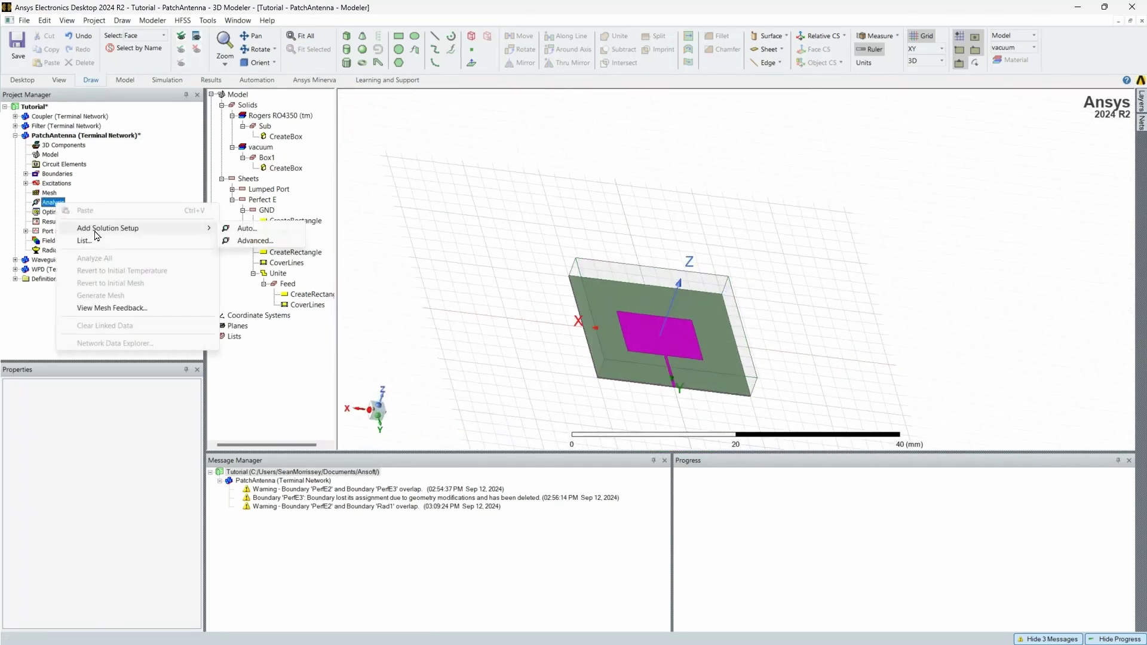
pyautogui.click(247, 232)
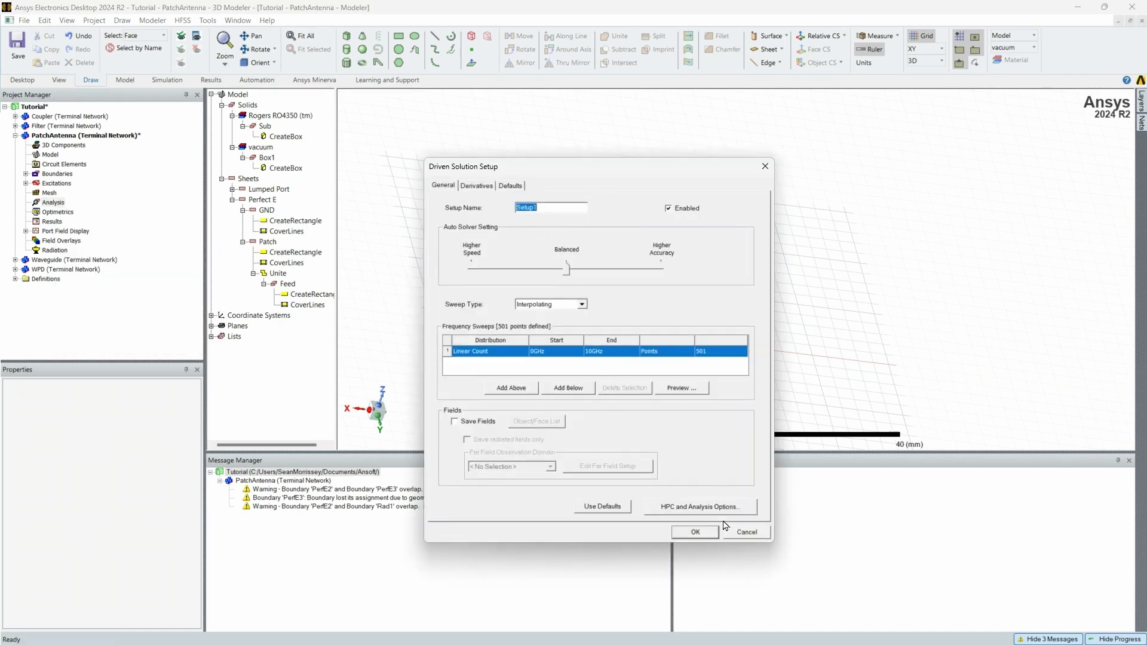
pyautogui.click(741, 532)
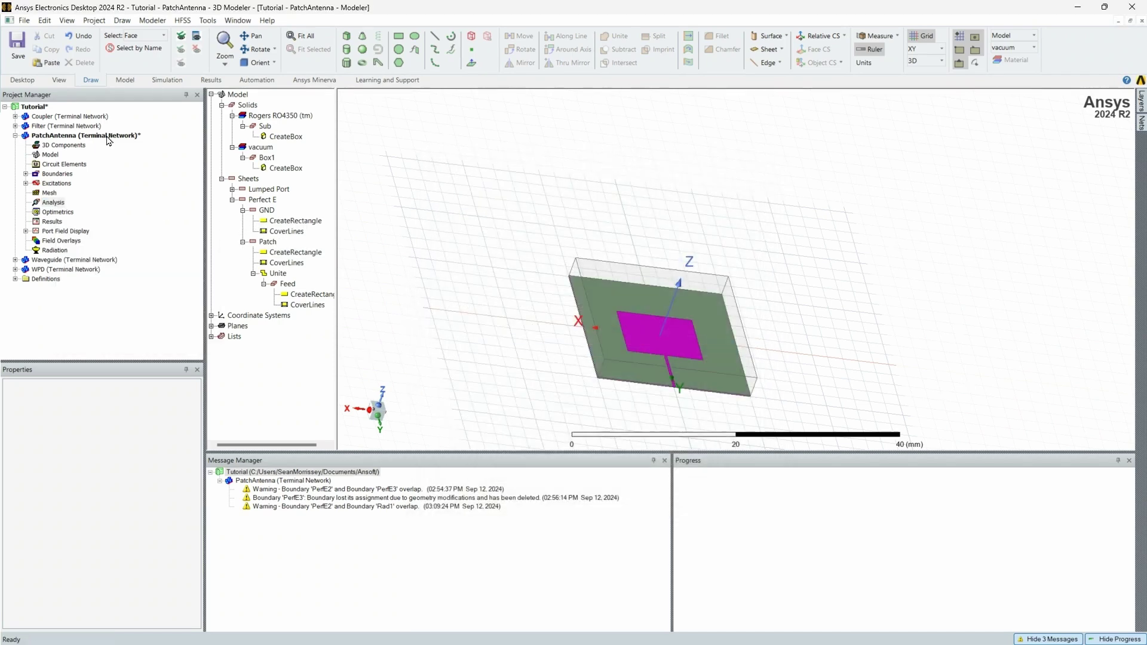
pyautogui.rightClick(58, 207)
pyautogui.moveTo(197, 230)
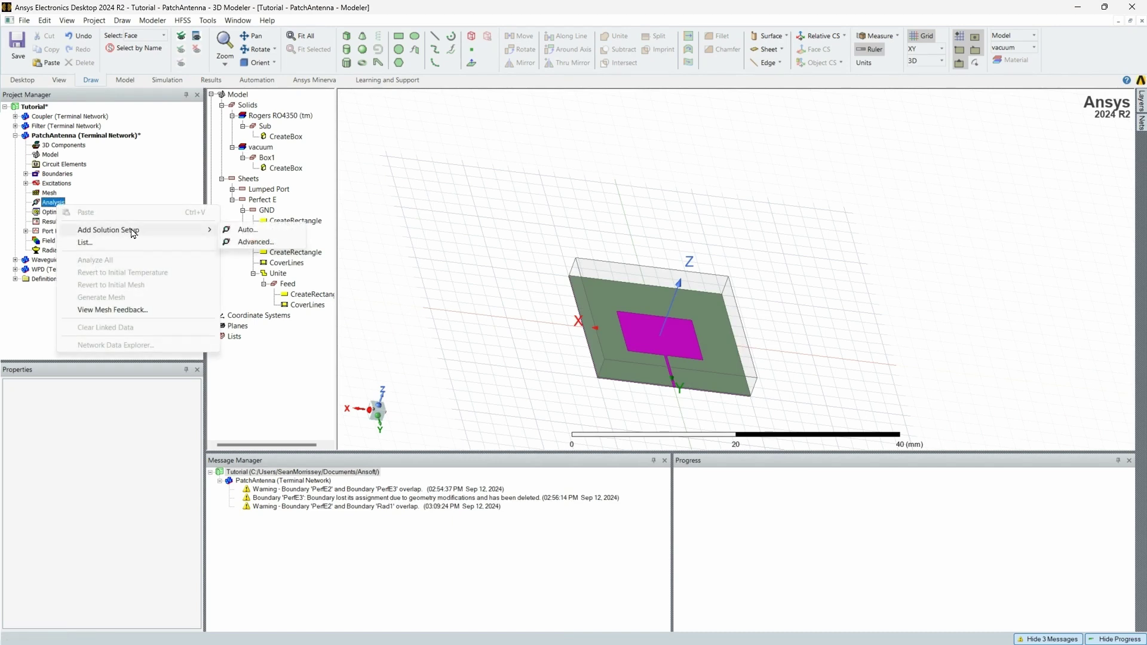
pyautogui.click(240, 242)
pyautogui.doubleClick(575, 282)
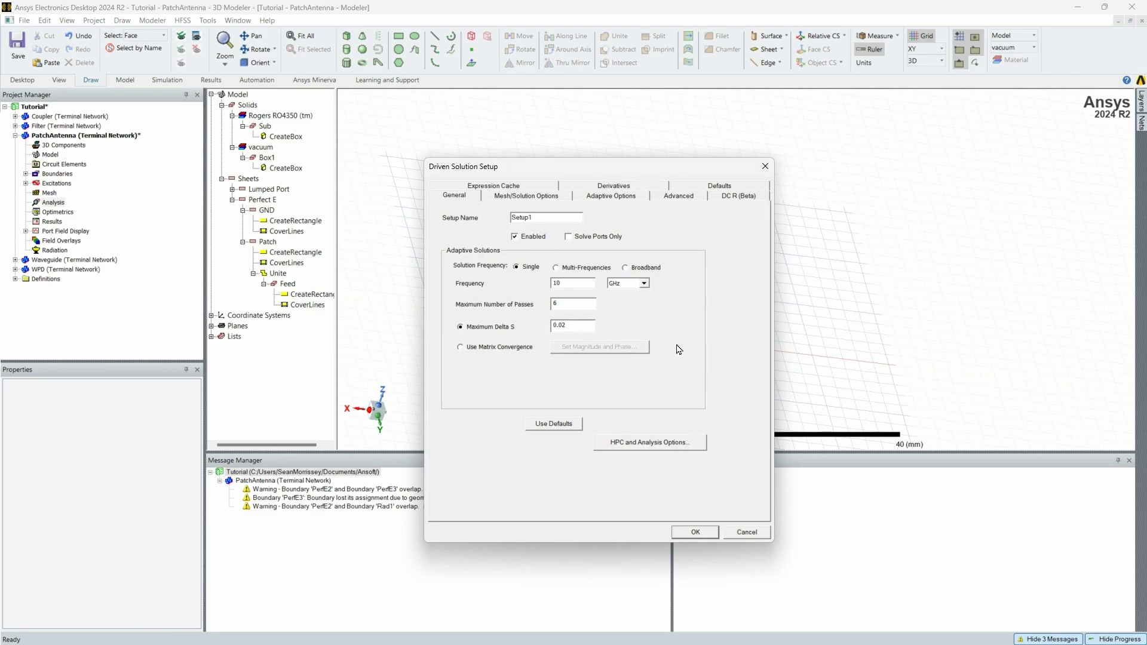
pyautogui.click(695, 532)
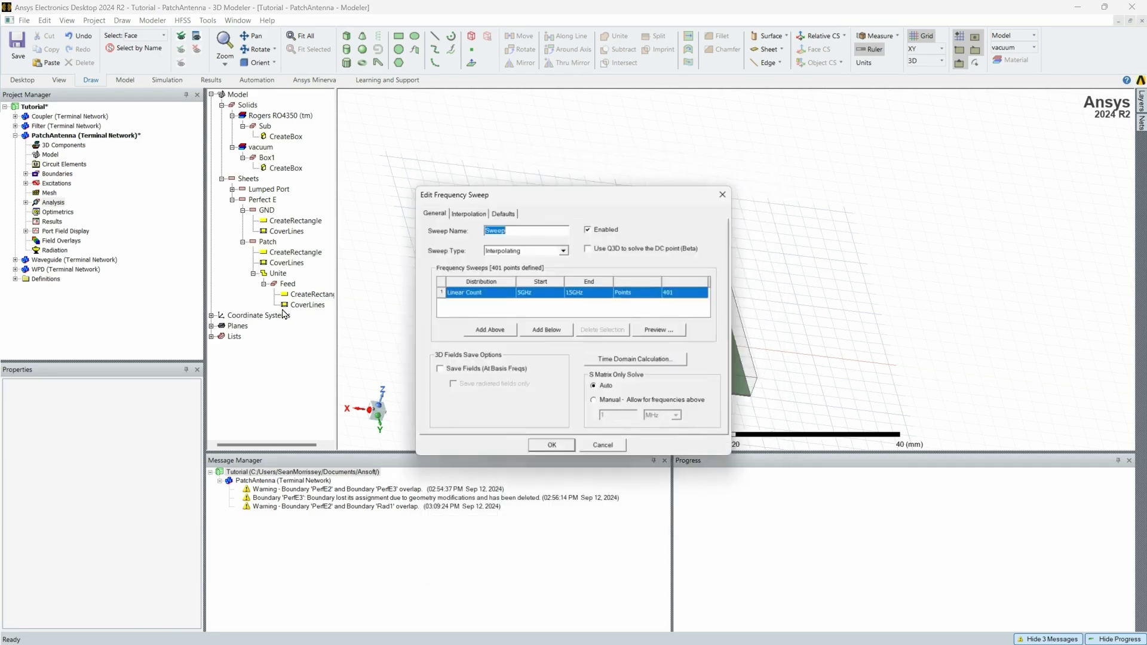
pyautogui.click(551, 447)
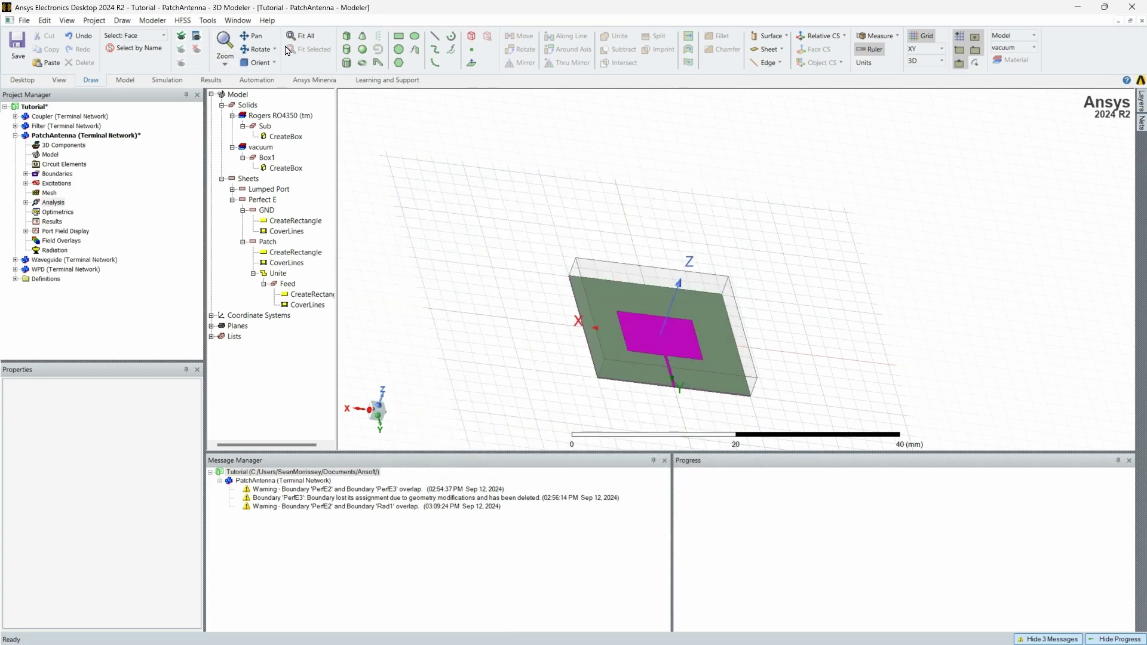
# Run Validate from the Simulation tab on the PatchAntenna design
pyautogui.click(125, 80)
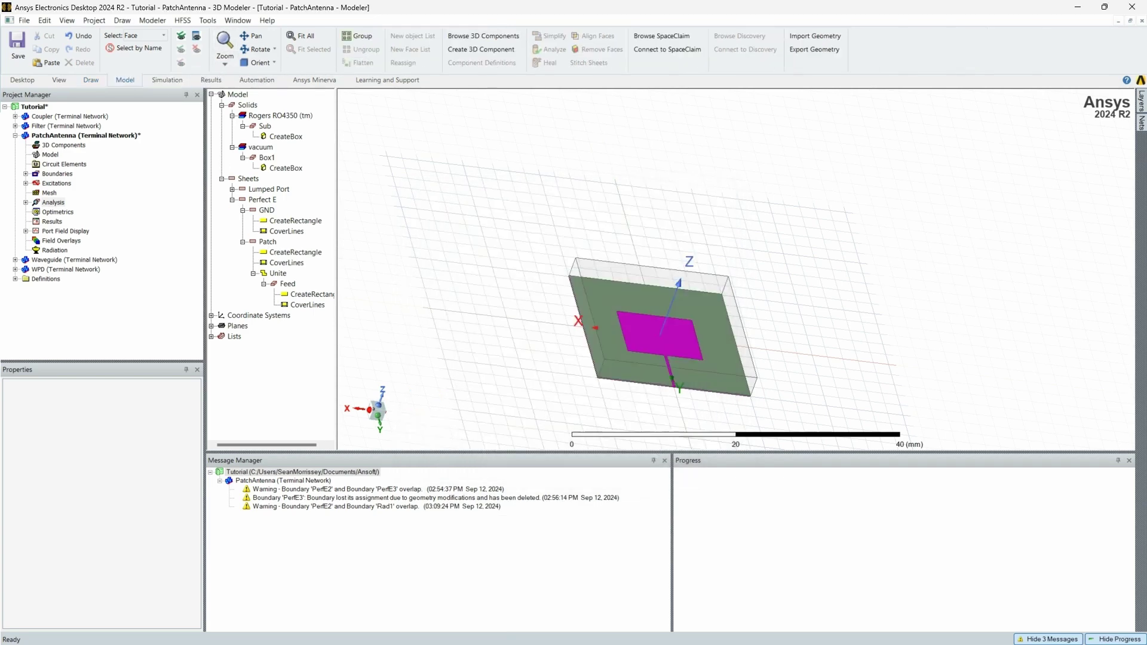
pyautogui.click(167, 80)
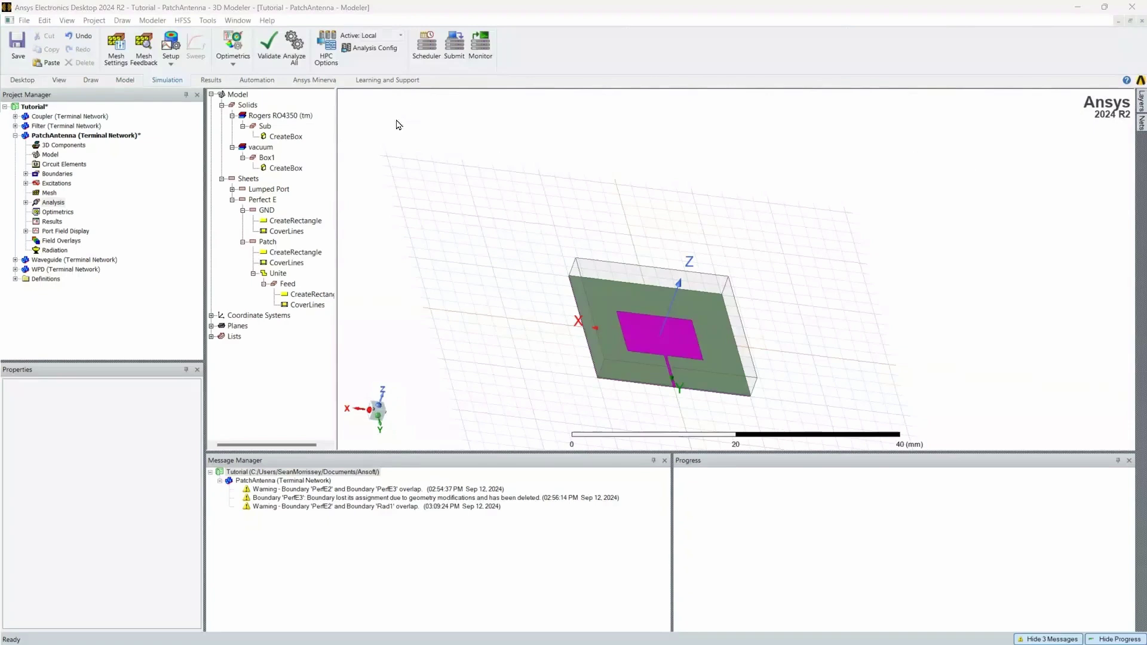
pyautogui.click(269, 44)
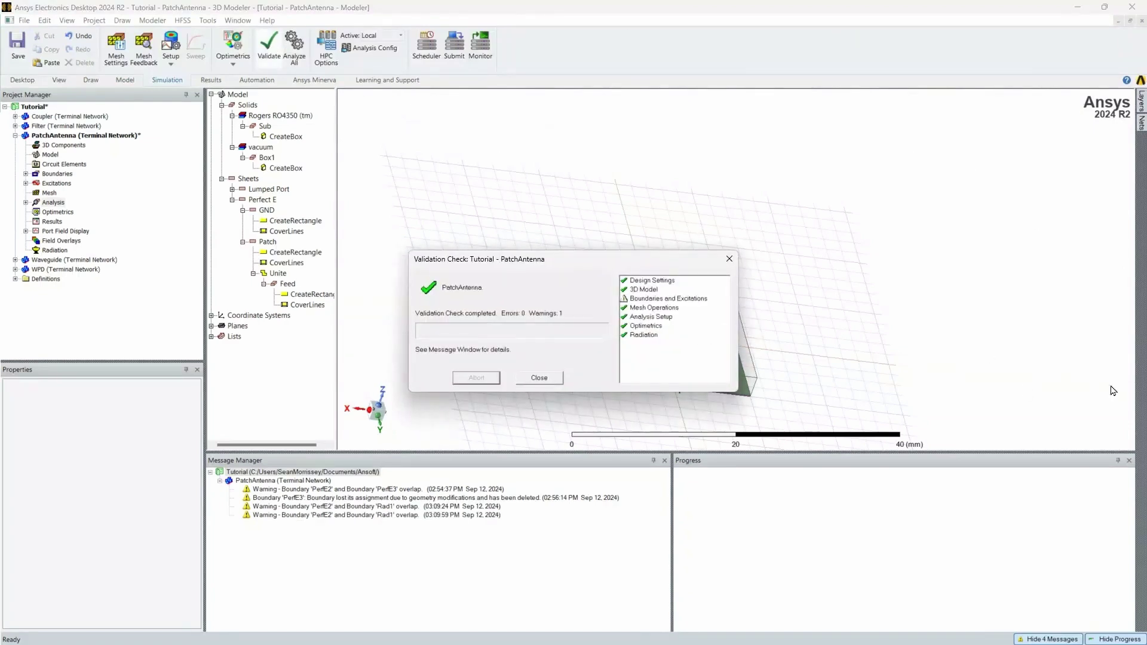